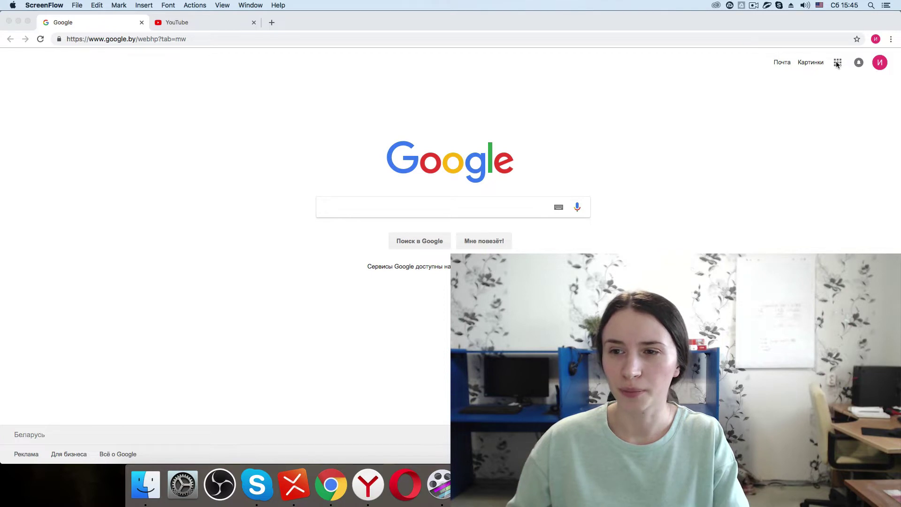
Open Google Drive from the Google home page and create a new blank Google Sheets spreadsheet
{"action": "left_click", "coordinate": [837, 65]}
{"action": "left_click", "coordinate": [839, 66]}
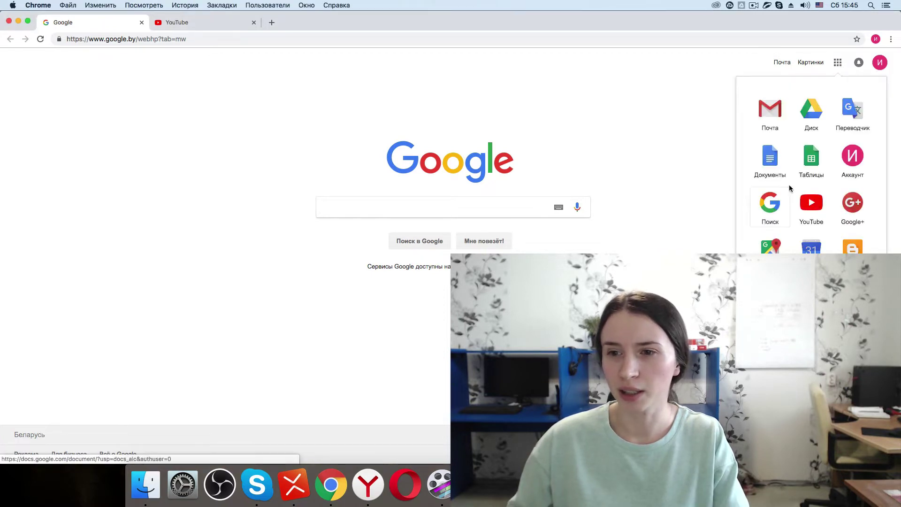
{"action": "left_click", "coordinate": [811, 118]}
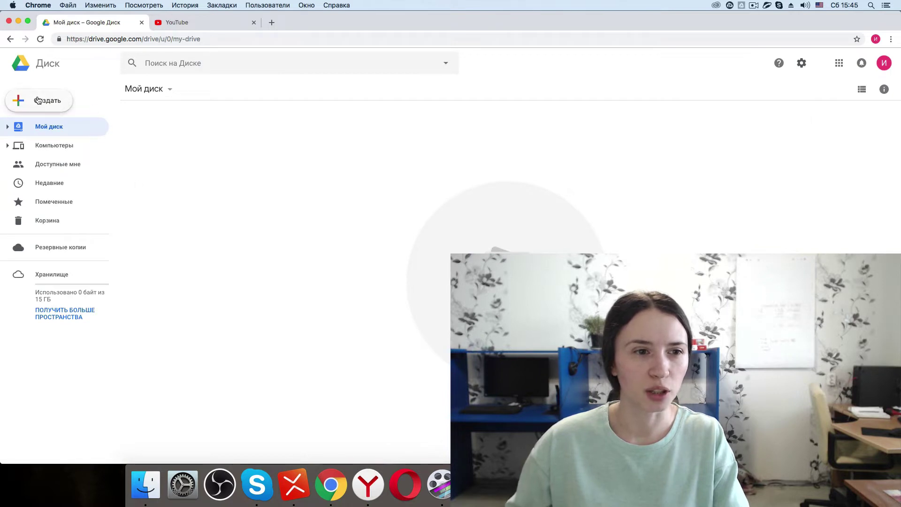
{"action": "left_click", "coordinate": [38, 106]}
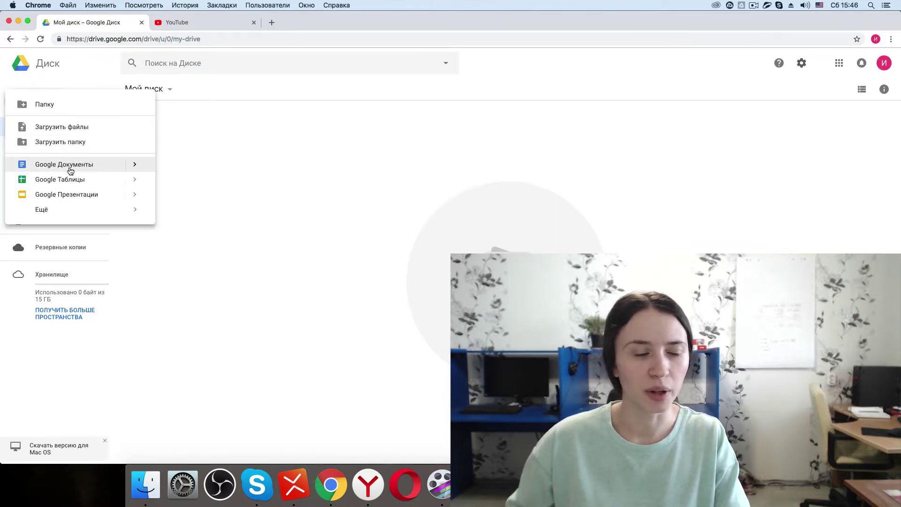
{"action": "left_click", "coordinate": [72, 178]}
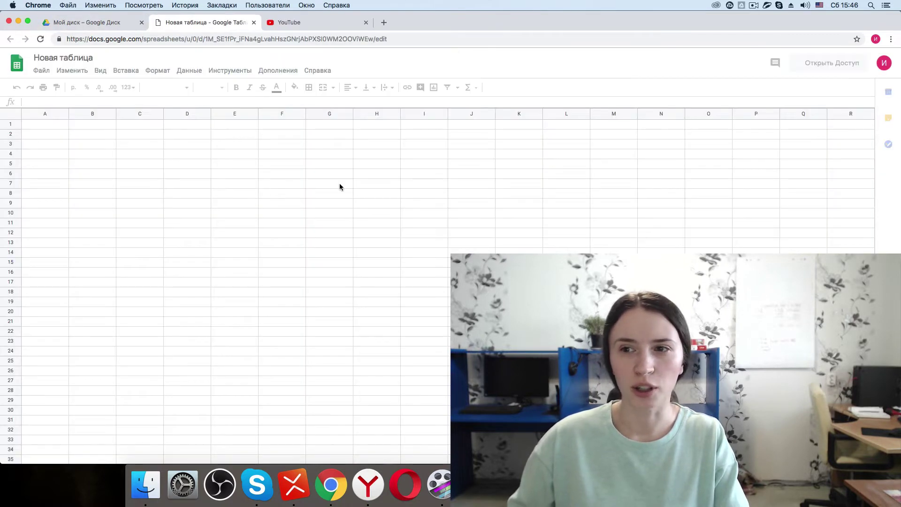
Rename the new spreadsheet as "Название канала"
{"action": "left_click", "coordinate": [75, 59]}
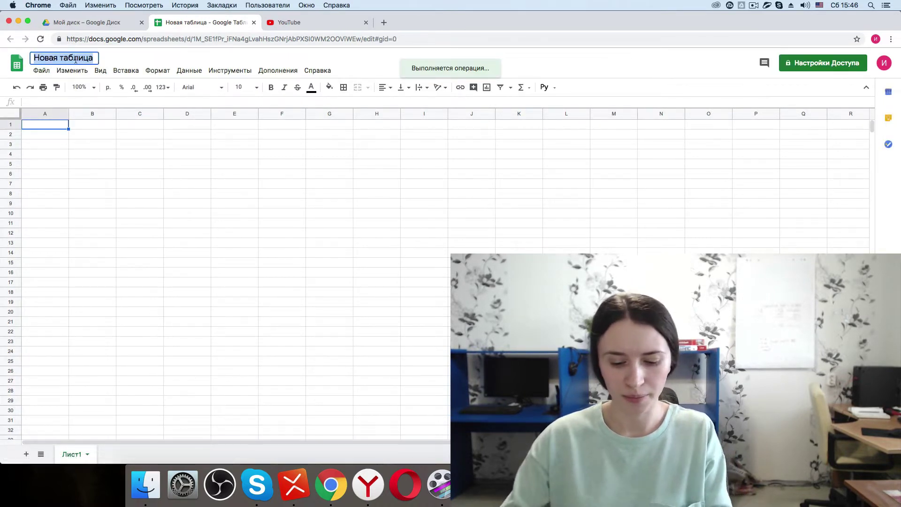
{"action": "type", "text": "Название канала"}
{"action": "left_click", "coordinate": [112, 156]}
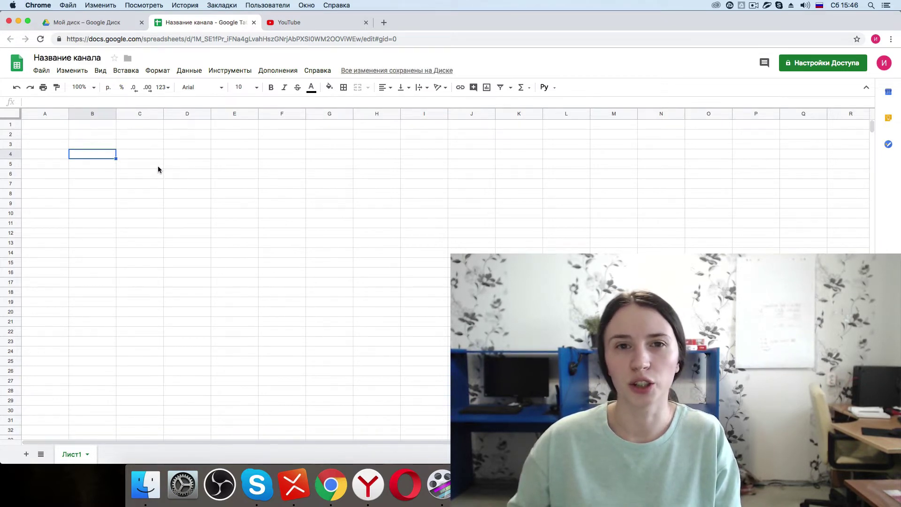
Enter the headers "№", "Название видео" and "Ссылка на видео" in cells A1, B1 and C1
{"action": "left_click", "coordinate": [41, 129]}
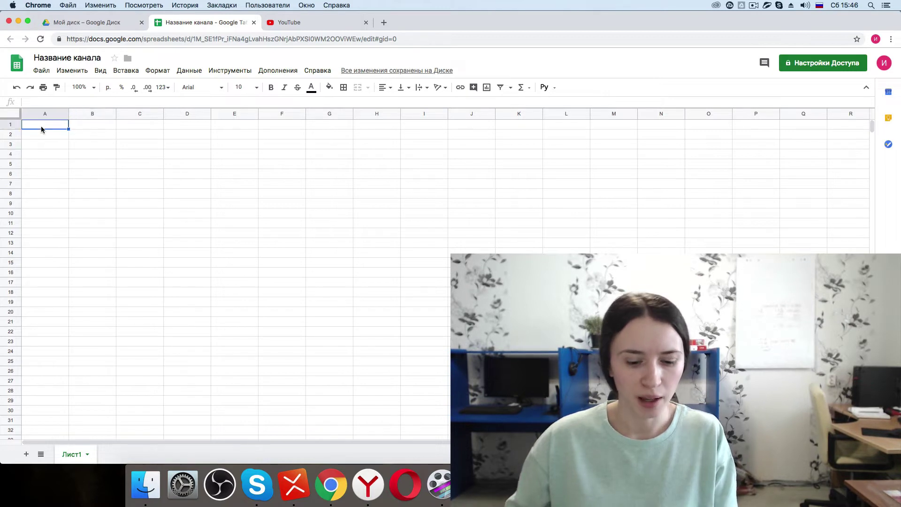
{"action": "type", "text": "№"}
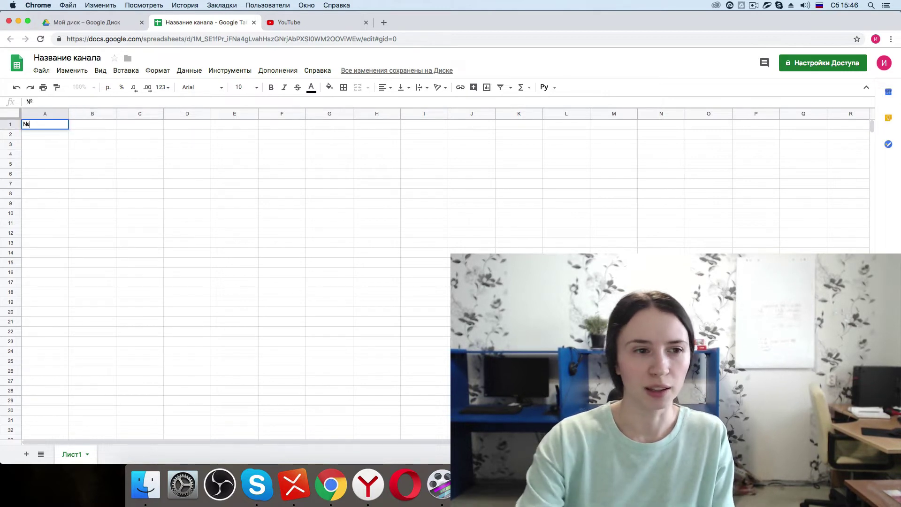
{"action": "left_click", "coordinate": [64, 172]}
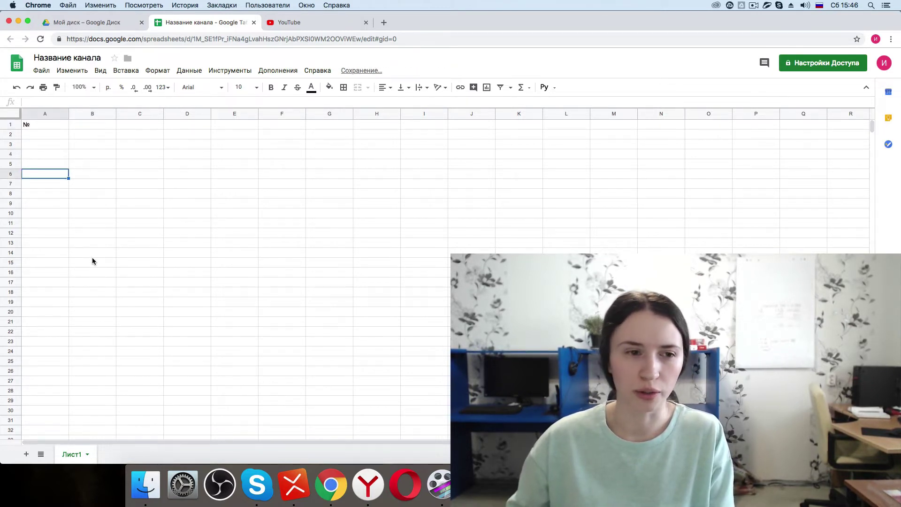
{"action": "left_click", "coordinate": [96, 128]}
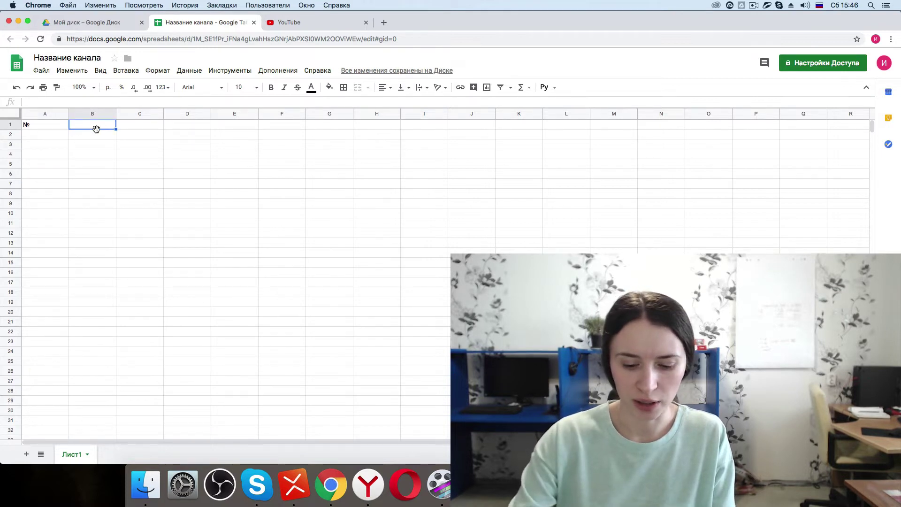
{"action": "type", "text": "Название "}
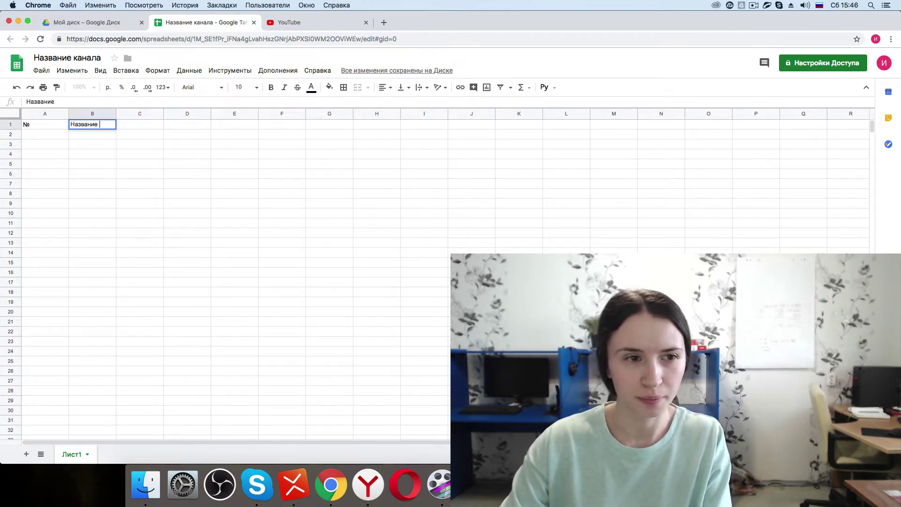
{"action": "type", "text": "видео"}
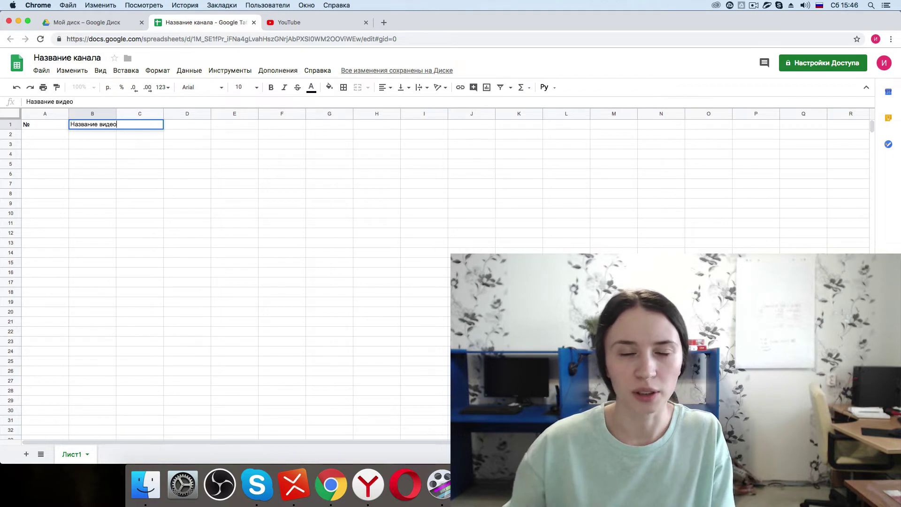
{"action": "key", "text": "Tab"}
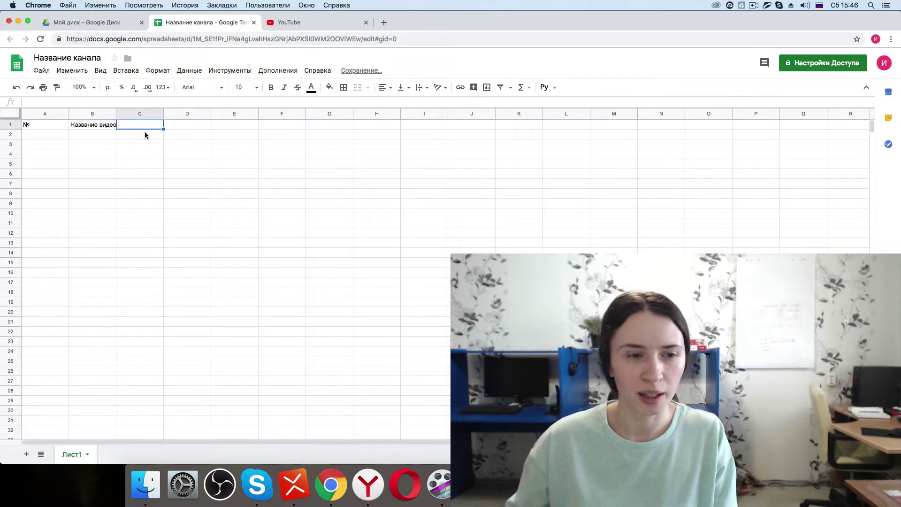
{"action": "type", "text": "Ссылка на в"}
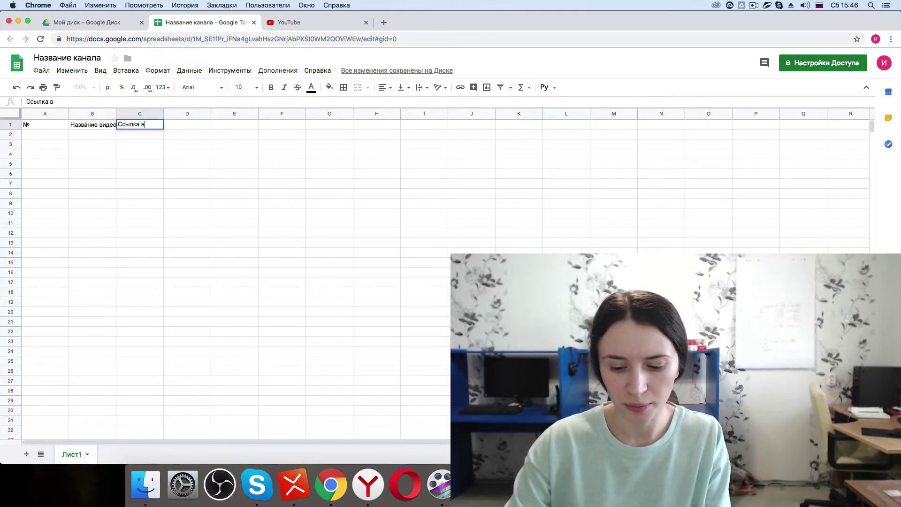
{"action": "type", "text": "идео"}
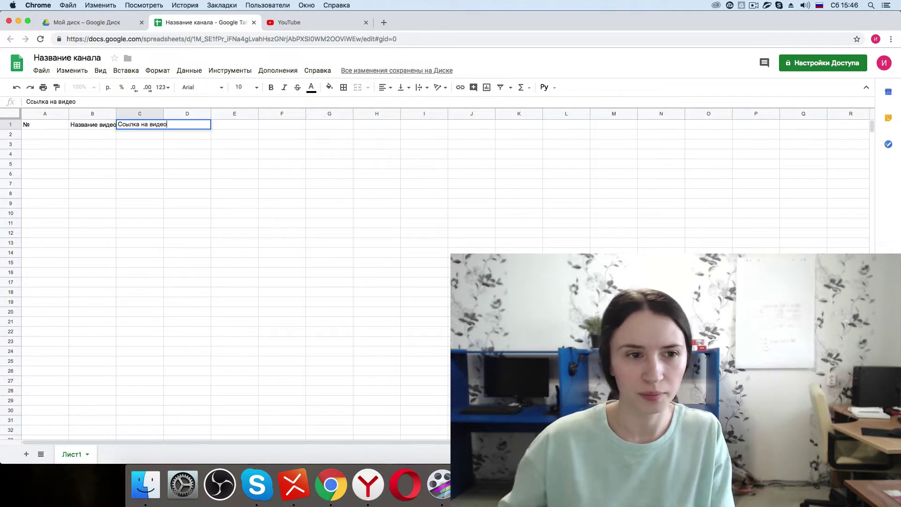
{"action": "key", "text": "Return"}
Enter the headers "Описание" in cell D1 and "Теги" in cell E1
{"action": "left_click", "coordinate": [183, 125]}
{"action": "type", "text": "Описание"}
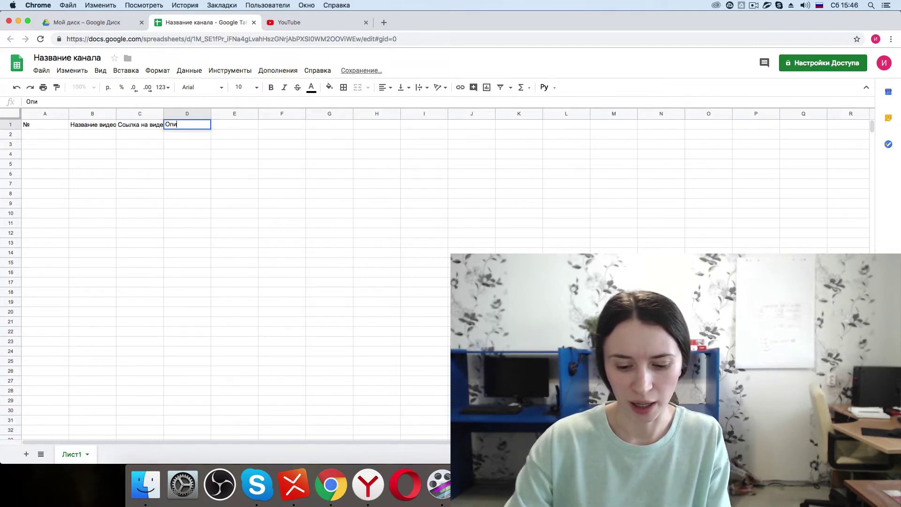
{"action": "left_click", "coordinate": [216, 168]}
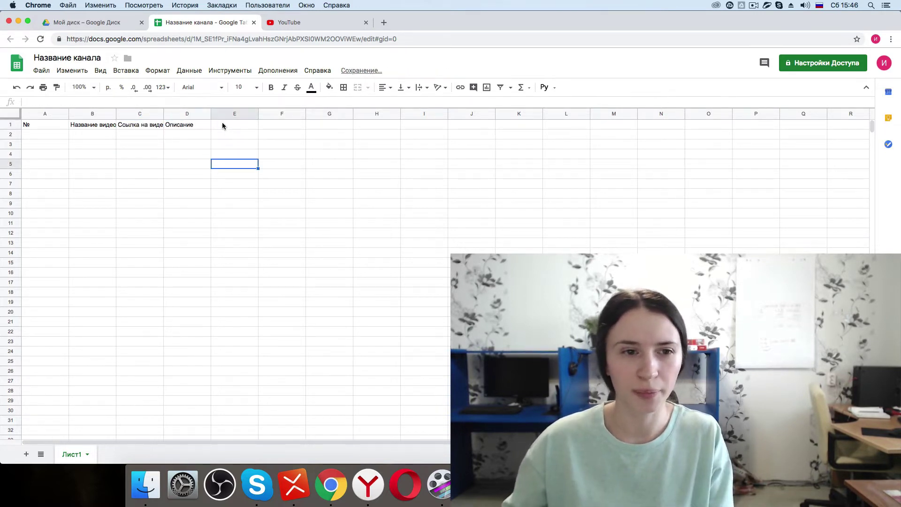
{"action": "left_click", "coordinate": [222, 123]}
{"action": "type", "text": "Теги"}
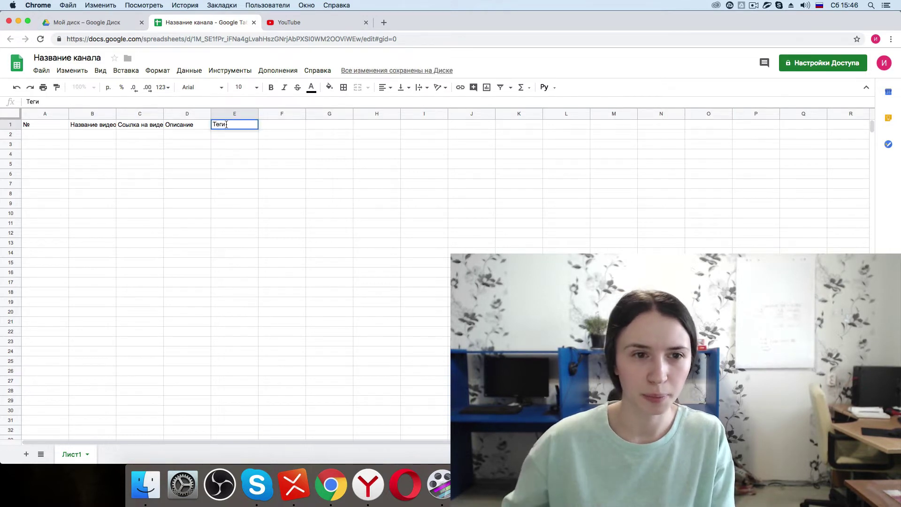
{"action": "key", "text": "Return"}
Enter the headers "Конечные заставки", "Подсказки" and "Субтитры" in cells F1, G1 and H1
{"action": "left_click", "coordinate": [279, 126]}
{"action": "type", "text": "К"}
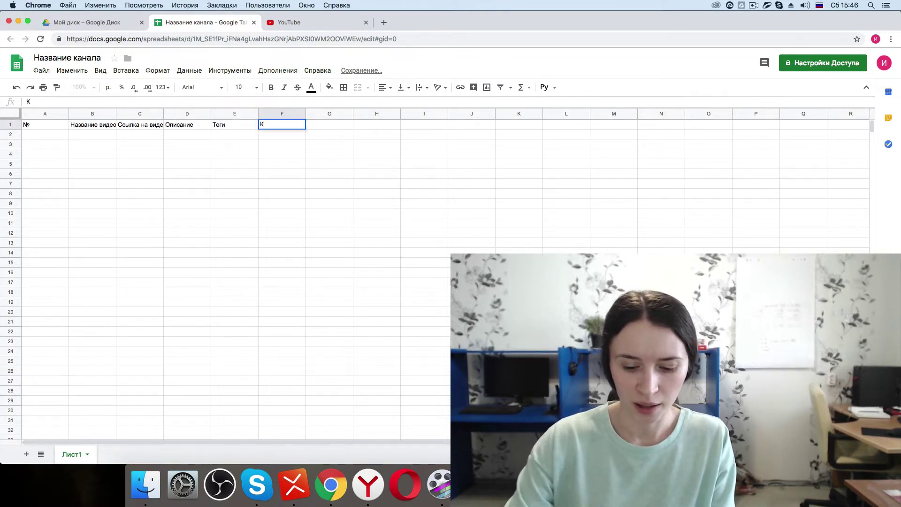
{"action": "type", "text": "онечные заставки"}
{"action": "key", "text": "Tab"}
{"action": "type", "text": "ПОд"}
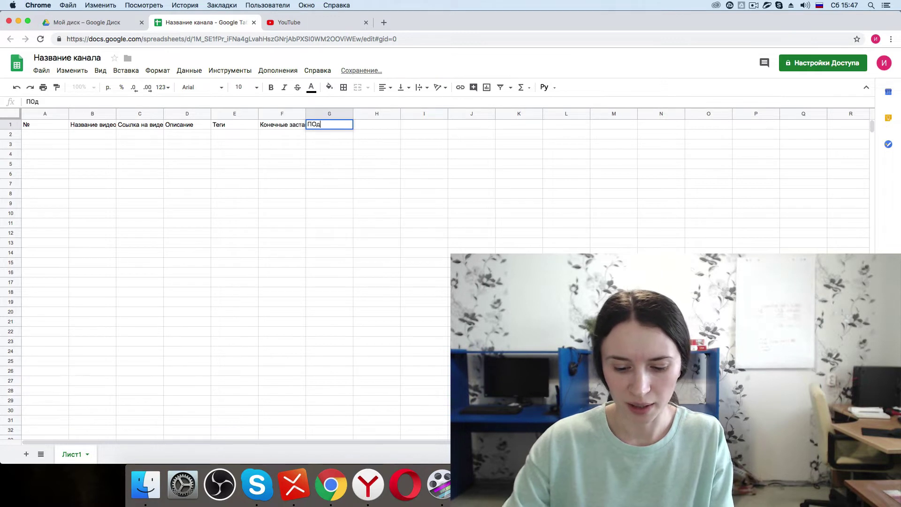
{"action": "type", "text": "сказки"}
{"action": "key", "text": "Tab"}
{"action": "type", "text": "Субтитры"}
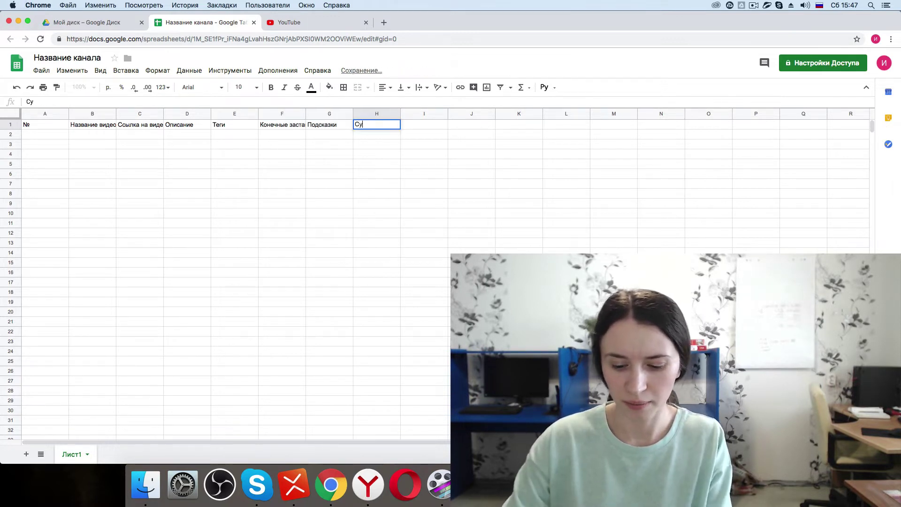
{"action": "key", "text": "Tab"}
Enter the headers "Комментарий", "Монетизация" and "Плейлист" in cells I1, J1 and K1
{"action": "type", "text": "Комментарий"}
{"action": "key", "text": "Tab"}
{"action": "type", "text": "Монетизация"}
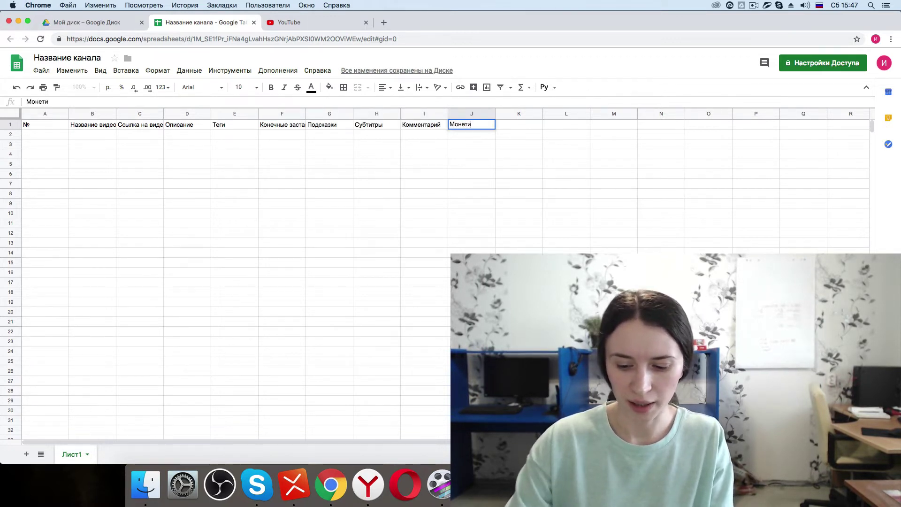
{"action": "key", "text": "Tab"}
{"action": "type", "text": "Плейлист"}
{"action": "left_click", "coordinate": [329, 204]}
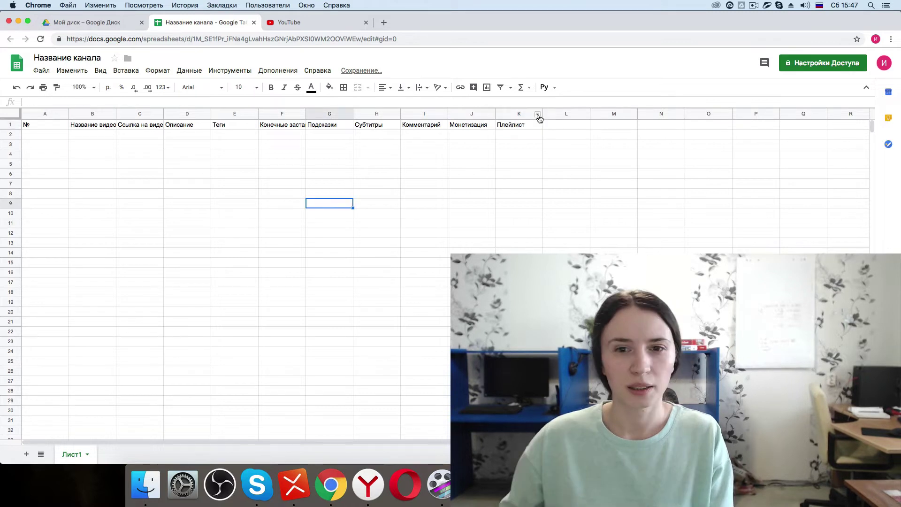
Centre the header text horizontally across the whole of row 1
{"action": "left_click", "coordinate": [10, 124]}
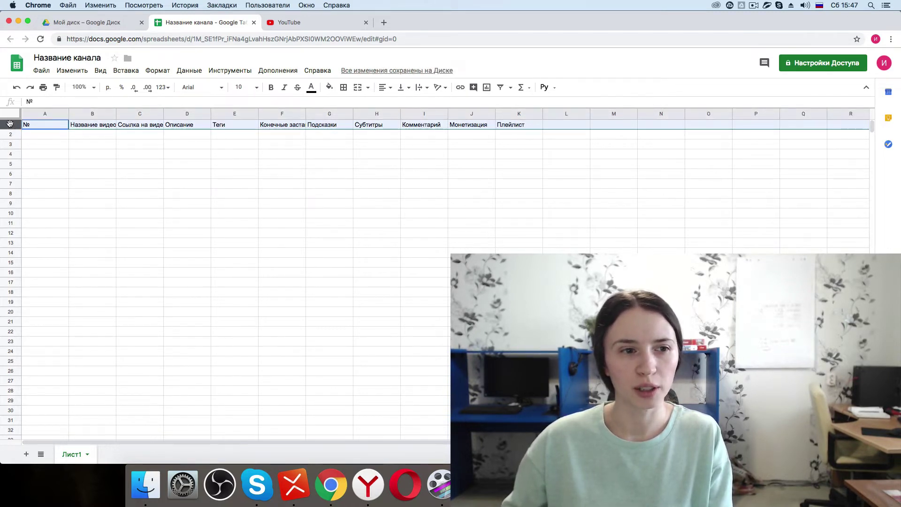
{"action": "left_click", "coordinate": [385, 87]}
{"action": "left_click", "coordinate": [395, 104]}
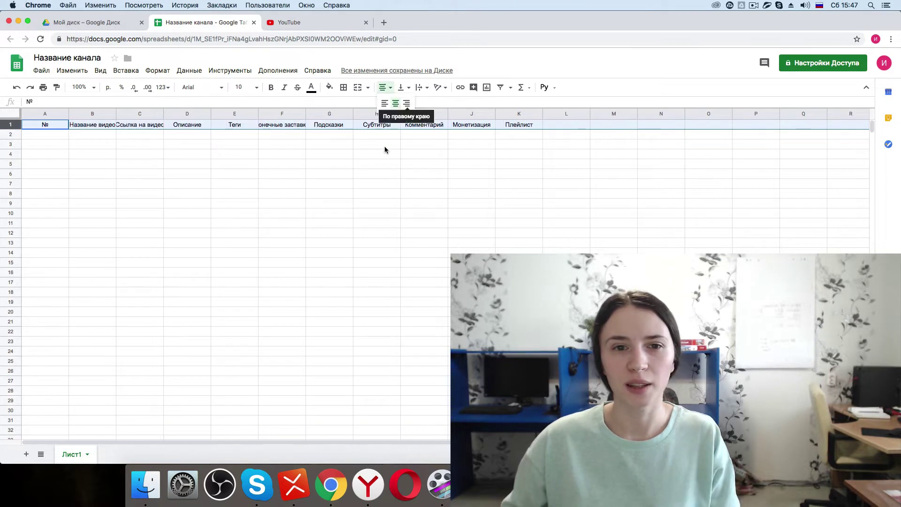
{"action": "left_click", "coordinate": [396, 104]}
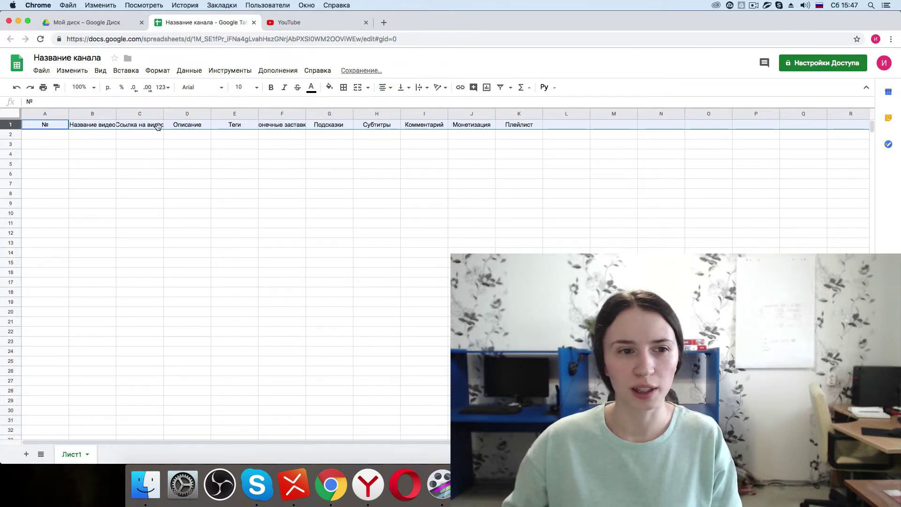
Widen columns B, C, F and G so that their header texts fit completely
{"action": "left_click_drag", "start_coordinate": [116, 115], "coordinate": [147, 115]}
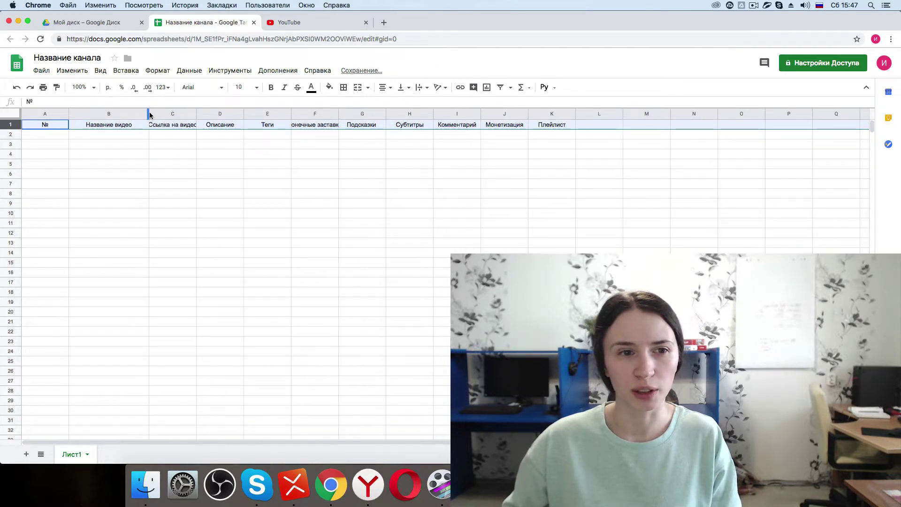
{"action": "left_click_drag", "start_coordinate": [150, 115], "coordinate": [213, 113]}
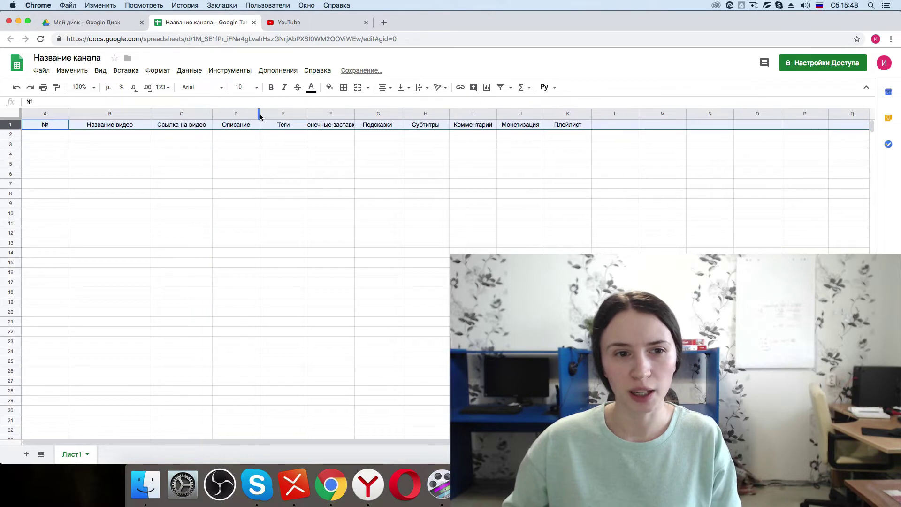
{"action": "left_click_drag", "start_coordinate": [350, 113], "coordinate": [374, 112]}
{"action": "right_click", "coordinate": [347, 114]}
{"action": "left_click", "coordinate": [553, 147]}
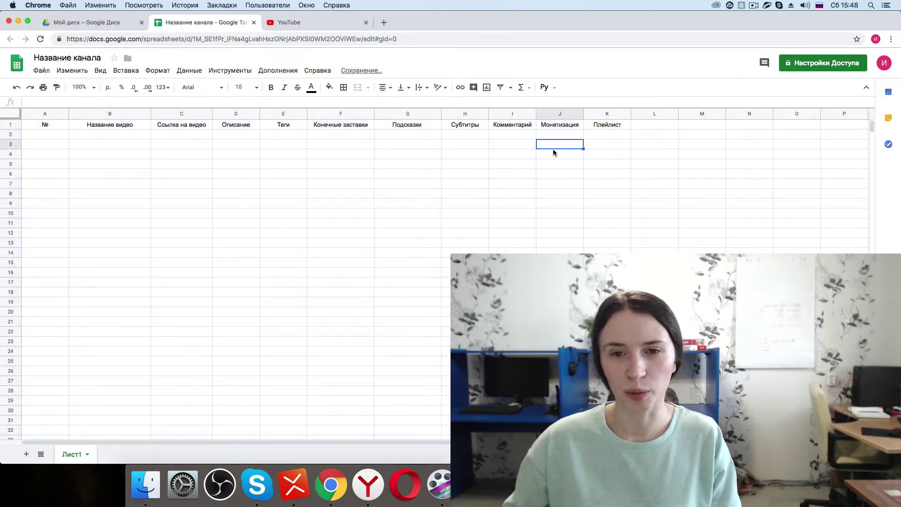
Make the header text in the whole of row 1 bold
{"action": "left_click", "coordinate": [11, 125]}
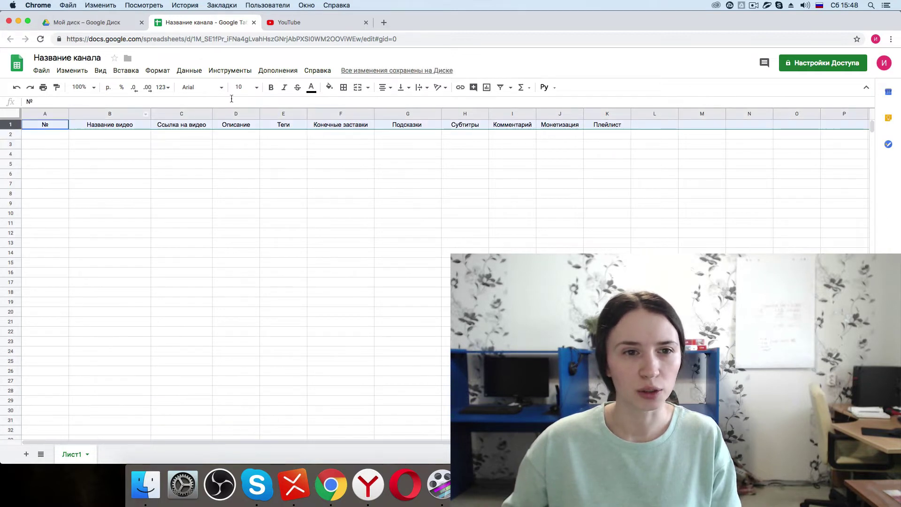
{"action": "left_click", "coordinate": [271, 88]}
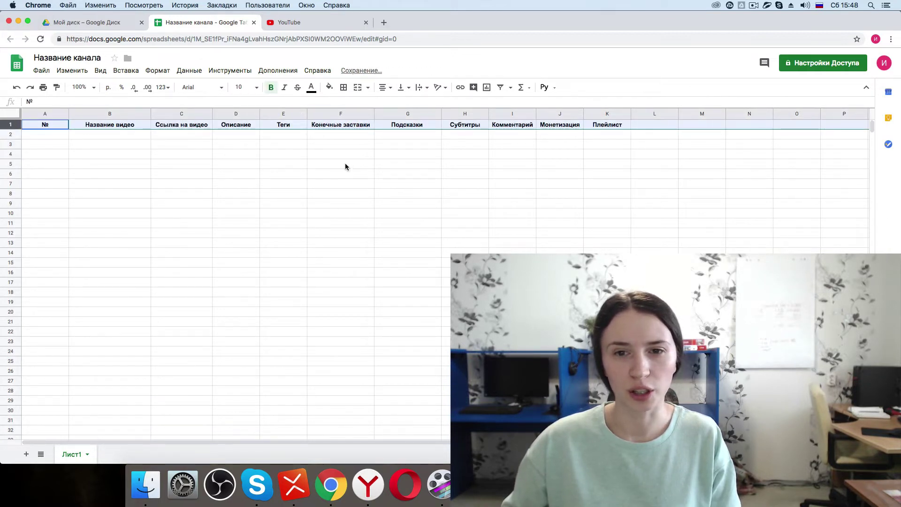
{"action": "left_click", "coordinate": [344, 163]}
Delete the empty columns L through P beside the "Плейлист" column
{"action": "left_click", "coordinate": [662, 114]}
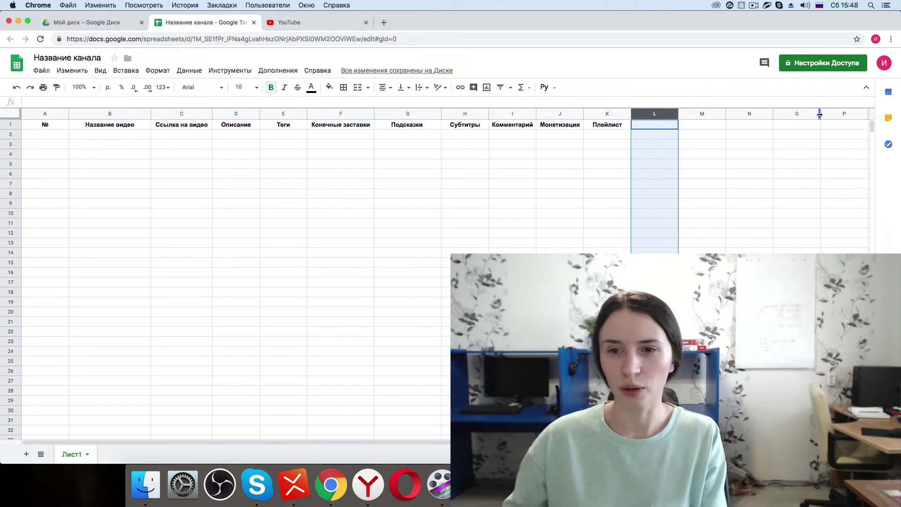
{"action": "left_click", "coordinate": [837, 114], "text": "shift"}
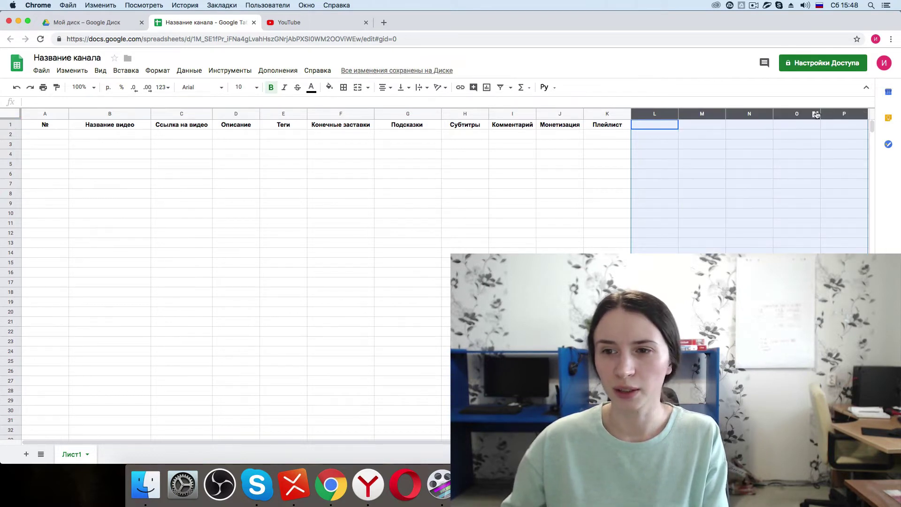
{"action": "right_click", "coordinate": [817, 114]}
{"action": "right_click", "coordinate": [692, 123]}
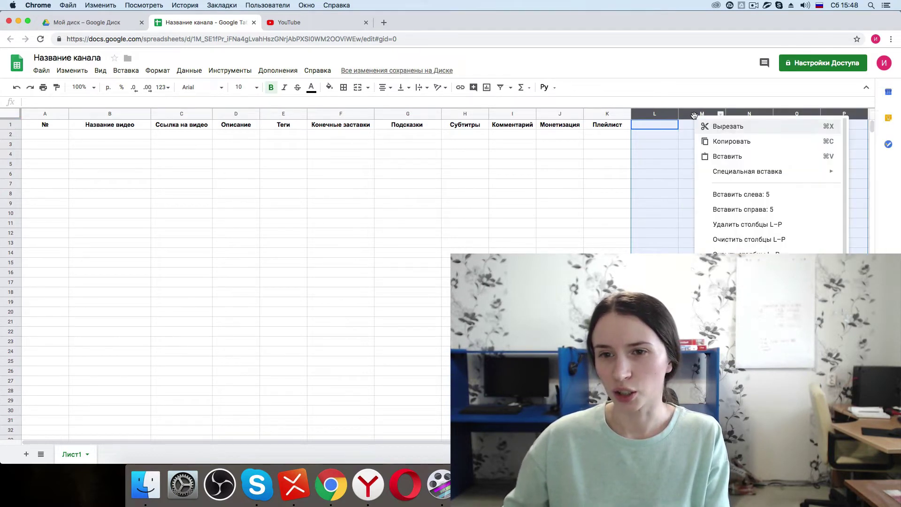
{"action": "left_click", "coordinate": [745, 228]}
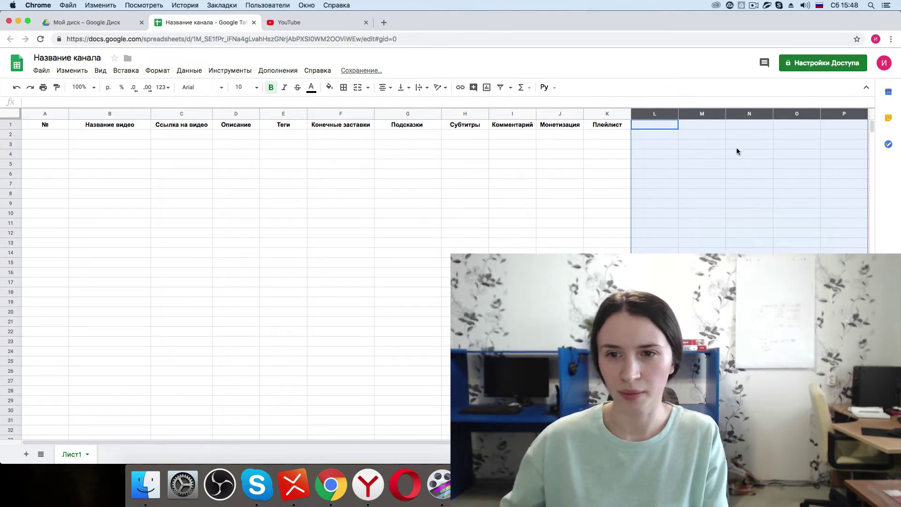
Remove the five selected empty columns L–P so that the table ends at the "Плейлист" column
{"action": "right_click", "coordinate": [704, 115]}
{"action": "left_click", "coordinate": [761, 229]}
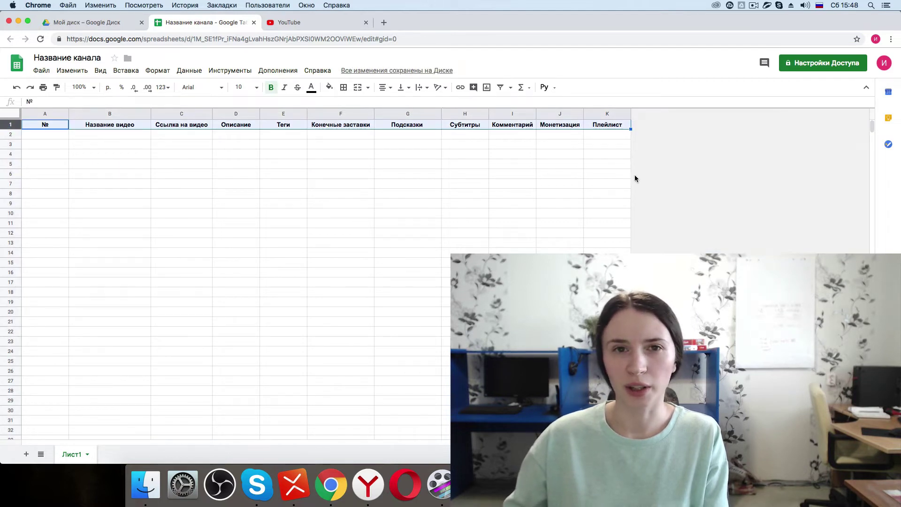
{"action": "left_click", "coordinate": [267, 165]}
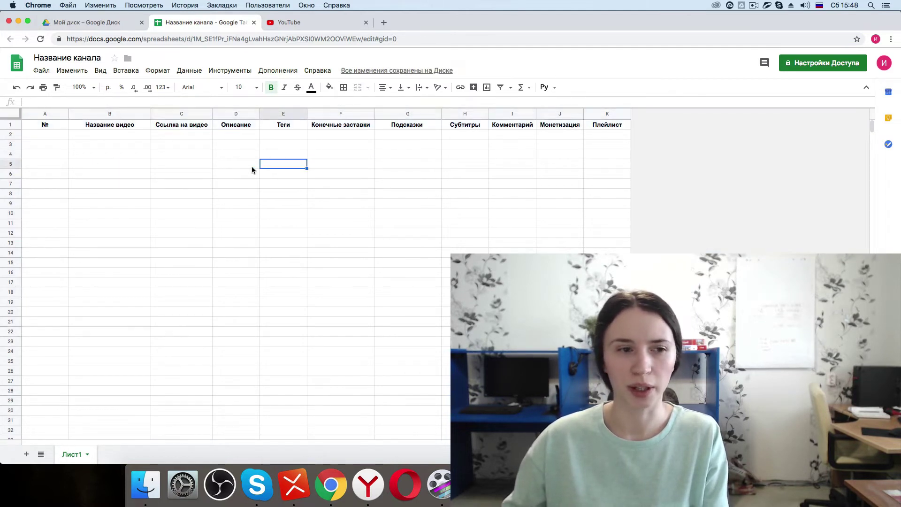
Enter 1 as the first row number in cell A2 under the "№" header
{"action": "left_click", "coordinate": [47, 134]}
{"action": "type", "text": "1"}
{"action": "left_click", "coordinate": [112, 166]}
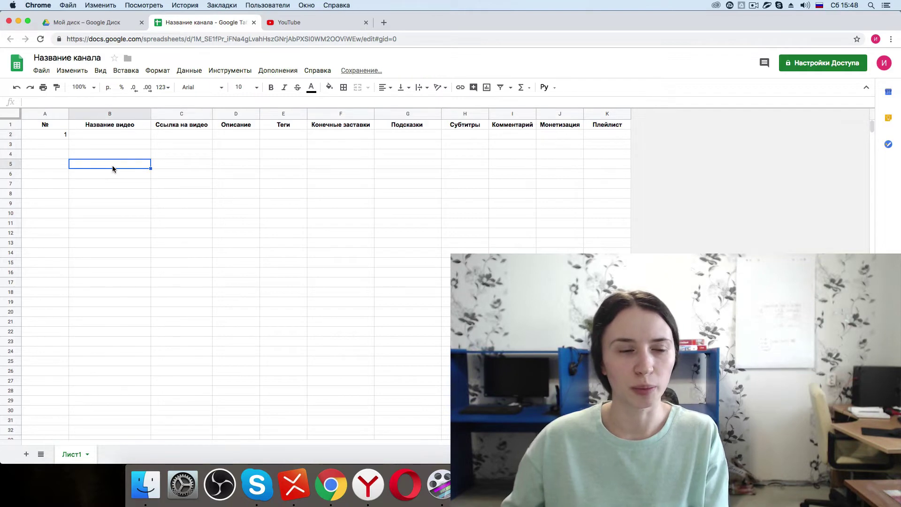
{"action": "left_click", "coordinate": [40, 135]}
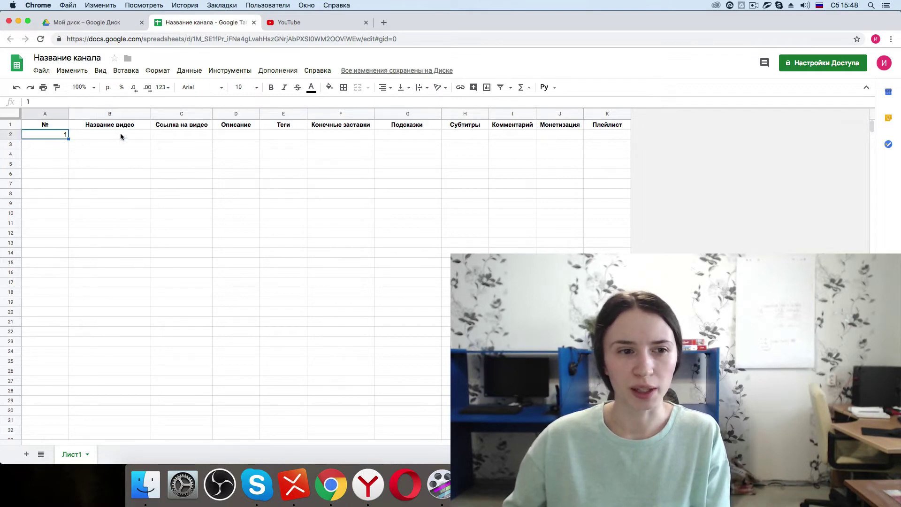
Switch to YouTube, open the account's own channel page and block the site's notification request
{"action": "left_click", "coordinate": [291, 24]}
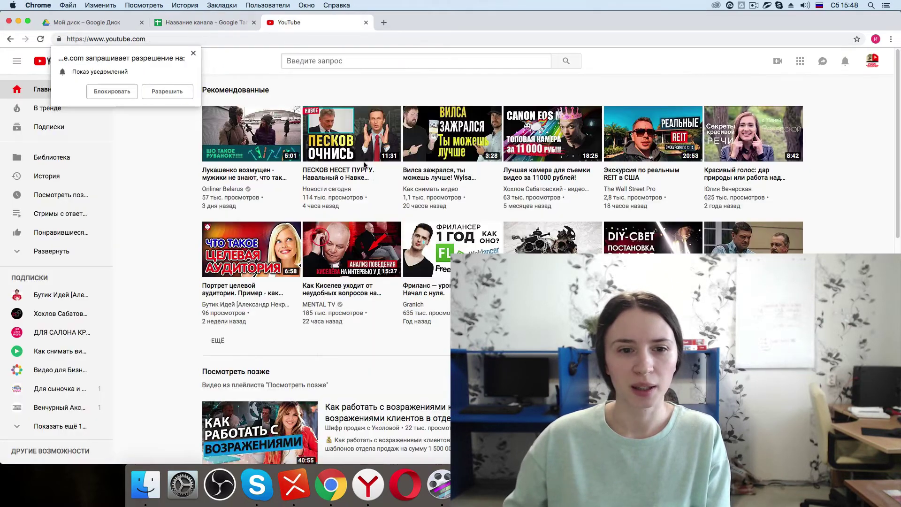
{"action": "left_click", "coordinate": [872, 65]}
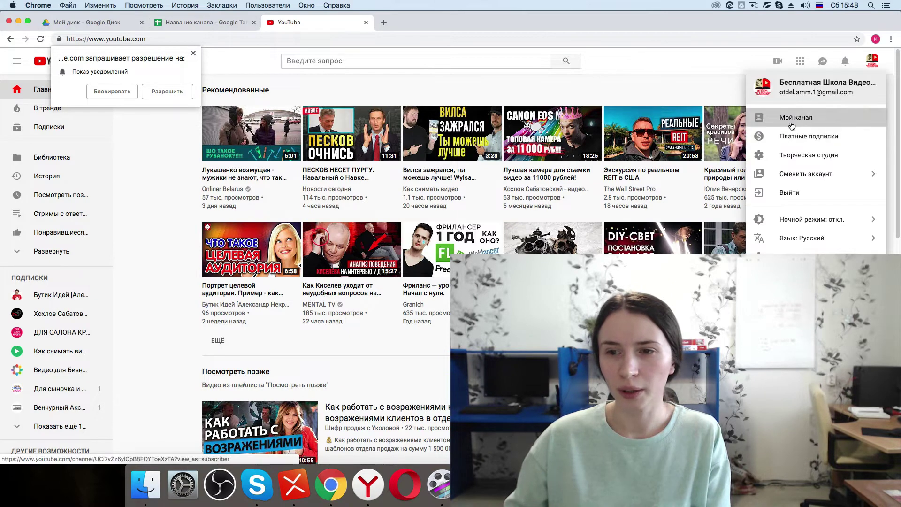
{"action": "left_click", "coordinate": [779, 115]}
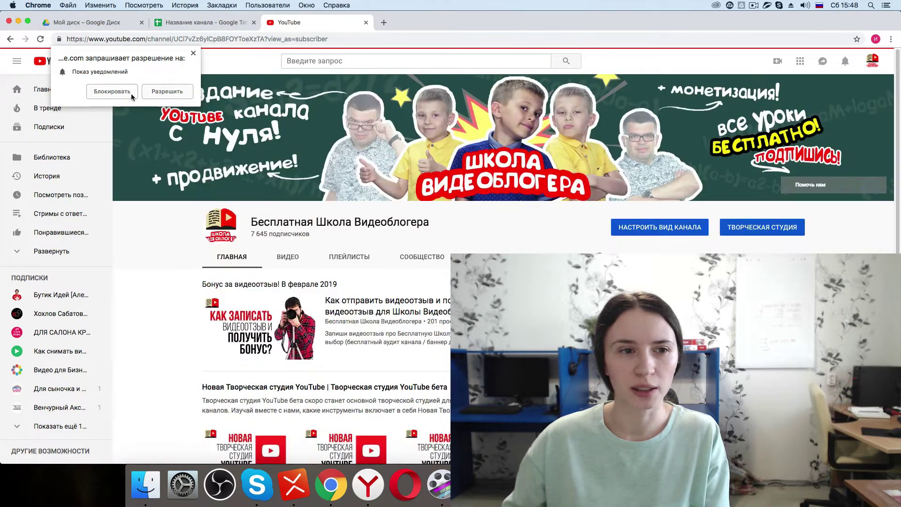
{"action": "left_click", "coordinate": [113, 97]}
Open the channel's video "Урок 1. Как пользоваться новой Творческой студией YouTube" and pause its playback
{"action": "scroll", "coordinate": [235, 329], "scroll_direction": "down", "scroll_amount": 3}
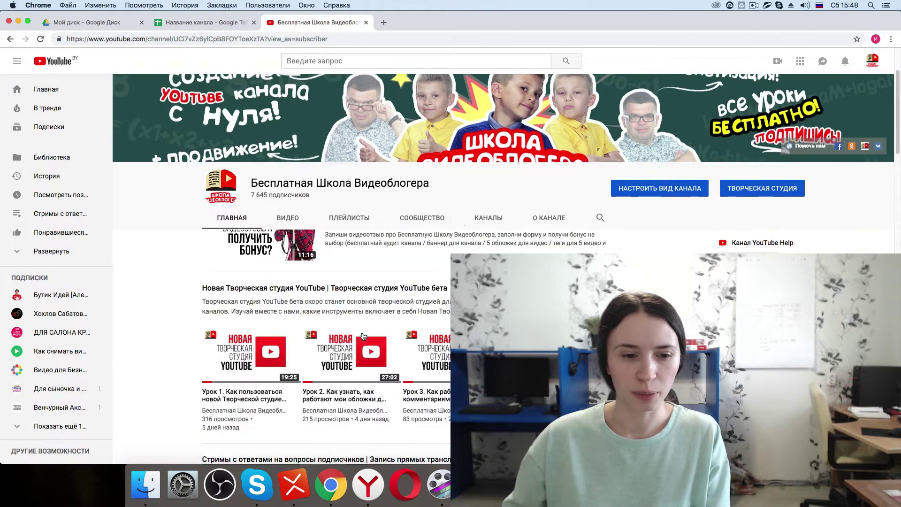
{"action": "left_click", "coordinate": [235, 358]}
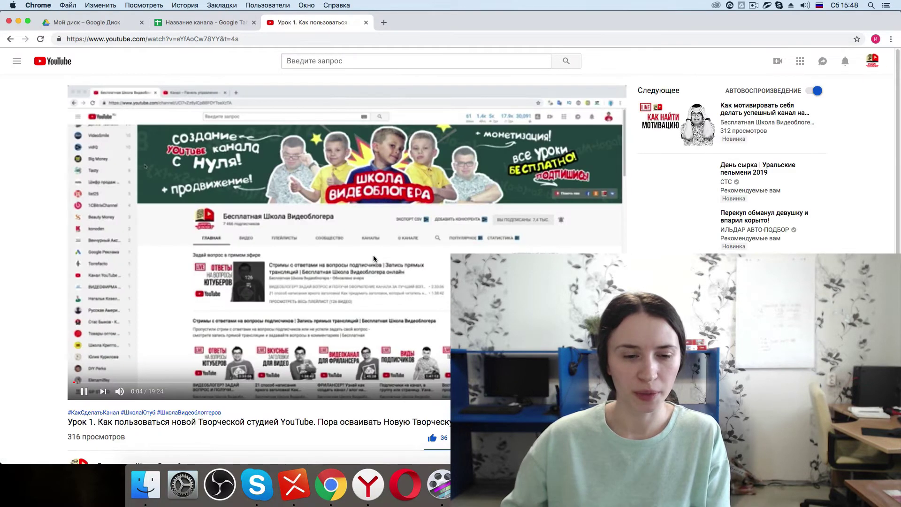
{"action": "left_click", "coordinate": [364, 261]}
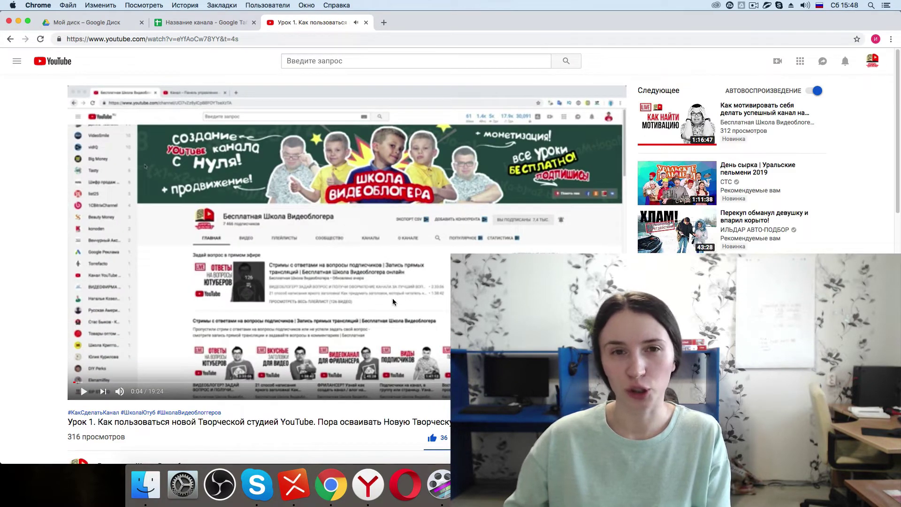
Look through the video's description and comments, and copy the full video title
{"action": "scroll", "coordinate": [393, 298], "scroll_direction": "down", "scroll_amount": 5}
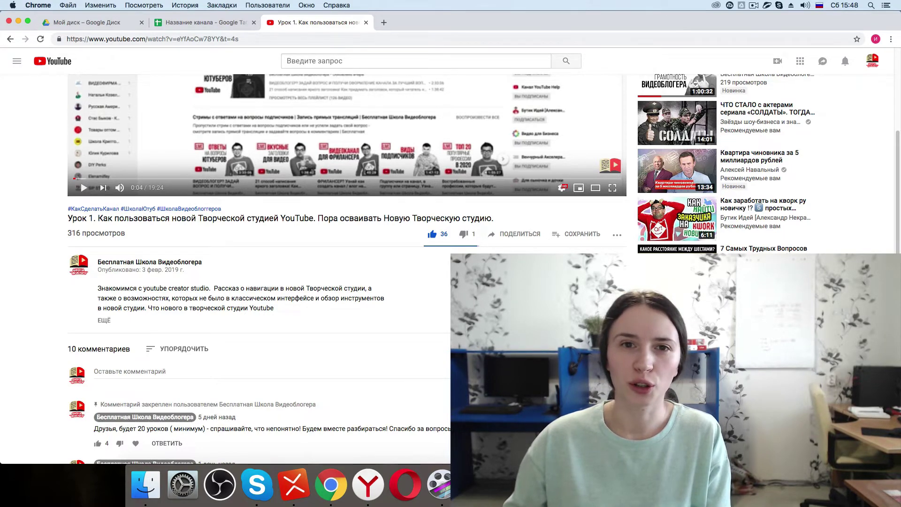
{"action": "scroll", "coordinate": [347, 234], "scroll_direction": "down", "scroll_amount": 3}
{"action": "scroll", "coordinate": [321, 324], "scroll_direction": "down", "scroll_amount": 1}
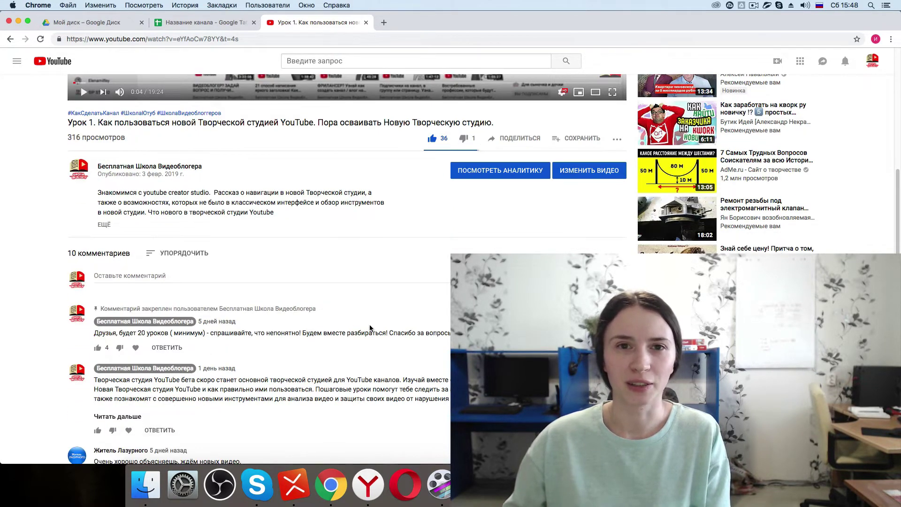
{"action": "scroll", "coordinate": [305, 319], "scroll_direction": "down", "scroll_amount": 5}
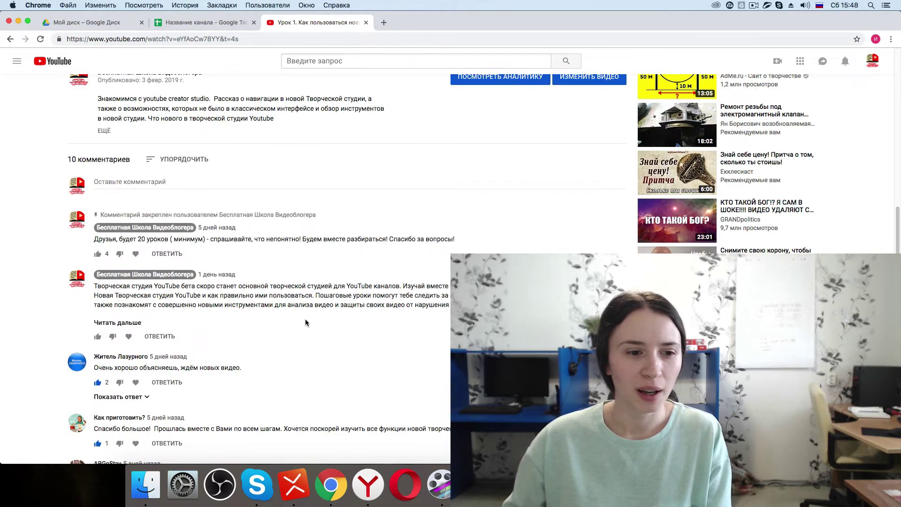
{"action": "scroll", "coordinate": [305, 320], "scroll_direction": "up", "scroll_amount": 12}
{"action": "scroll", "coordinate": [411, 248], "scroll_direction": "up", "scroll_amount": 2}
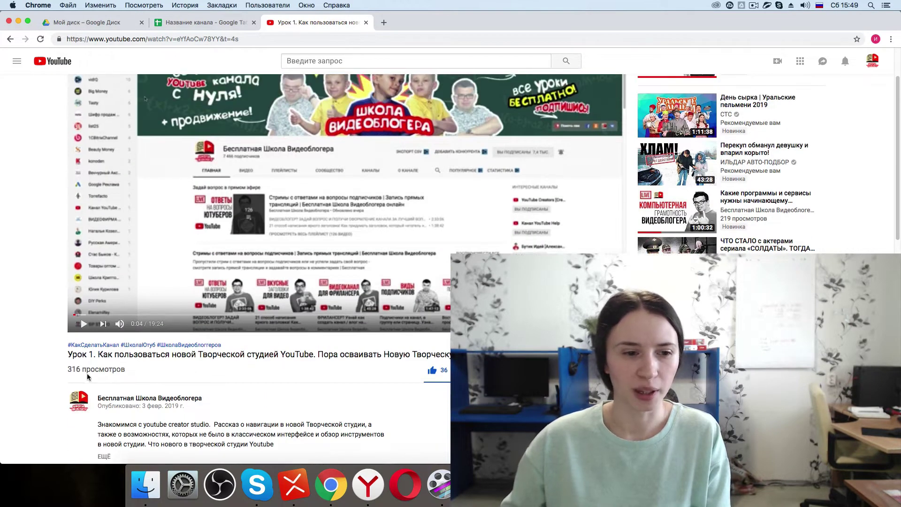
{"action": "left_click_drag", "start_coordinate": [69, 354], "coordinate": [492, 355]}
{"action": "key", "text": "super+c"}
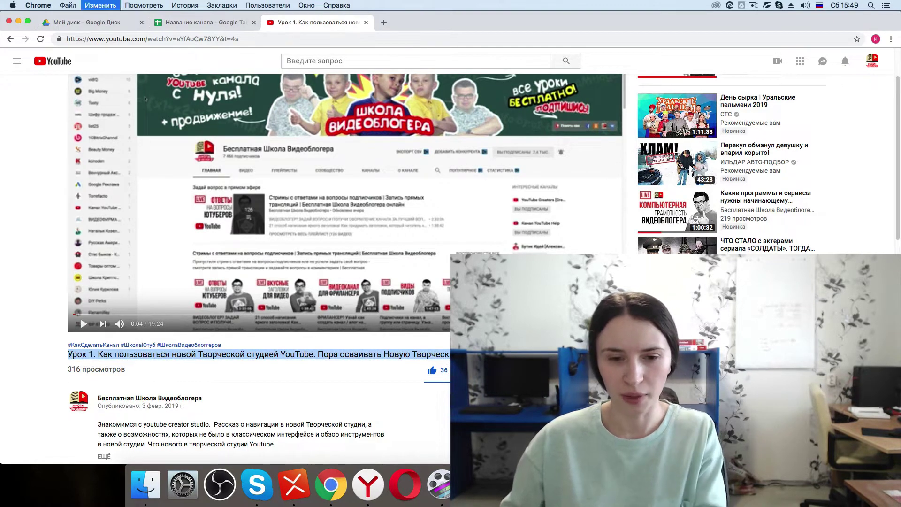
Return to the Google Sheets table and paste the copied title into cell B2 under "Название видео"
{"action": "left_click", "coordinate": [178, 22]}
{"action": "double_click", "coordinate": [90, 135]}
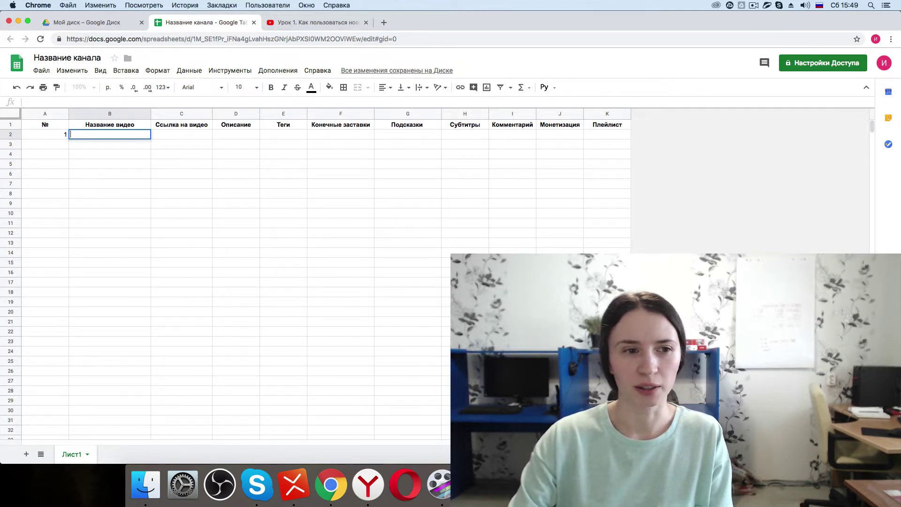
{"action": "key", "text": "super+v"}
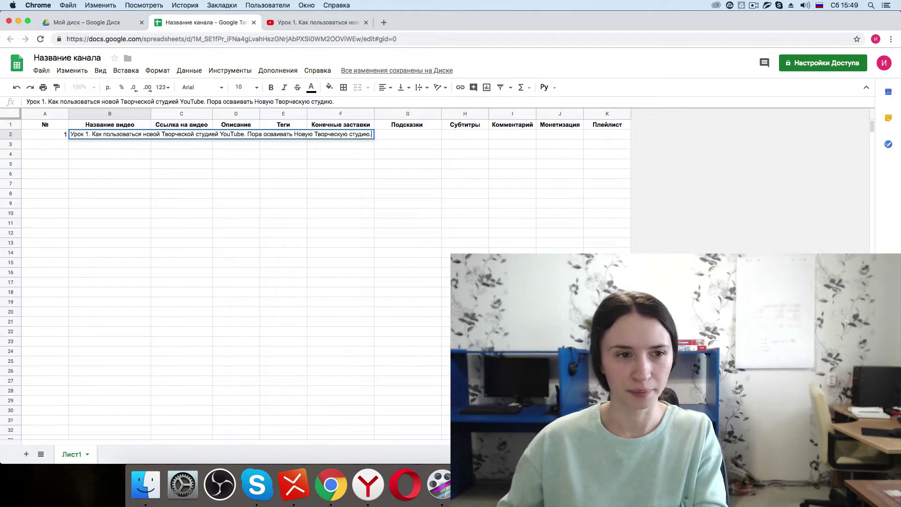
{"action": "left_click", "coordinate": [116, 165]}
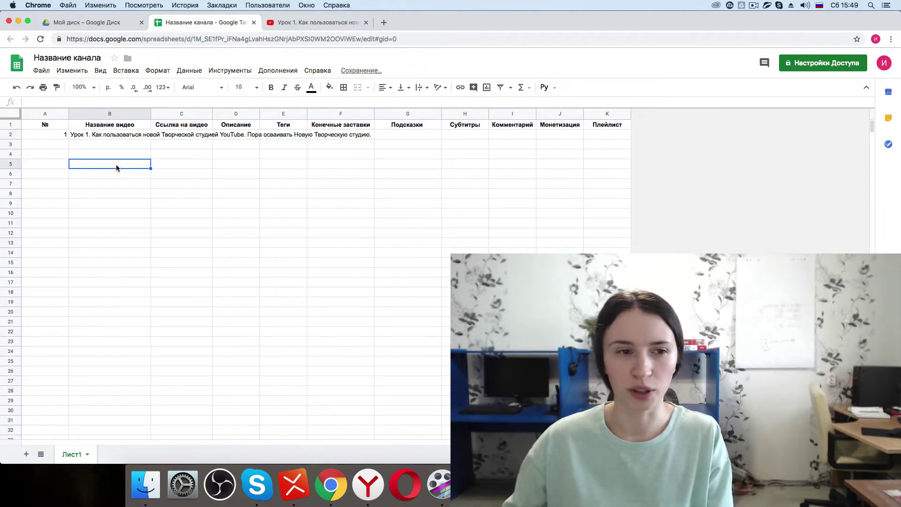
Set the text wrapping of cell B2 to "Обрезать текст" so the long video title is clipped at the cell edge
{"action": "left_click", "coordinate": [112, 134]}
{"action": "left_click", "coordinate": [159, 145]}
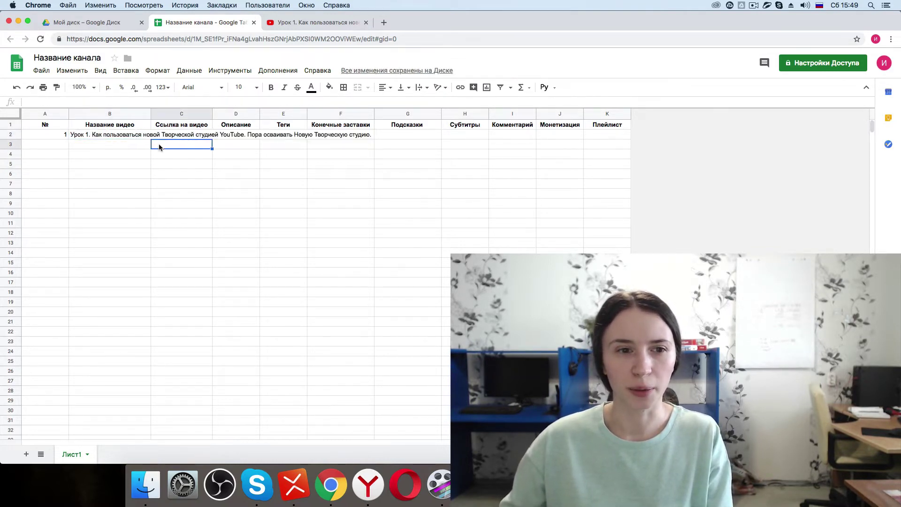
{"action": "left_click", "coordinate": [109, 137]}
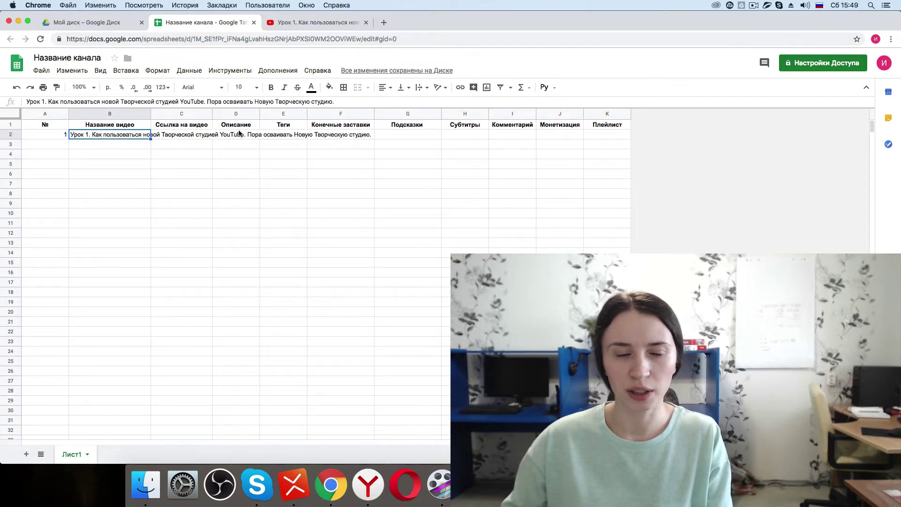
{"action": "left_click", "coordinate": [419, 88]}
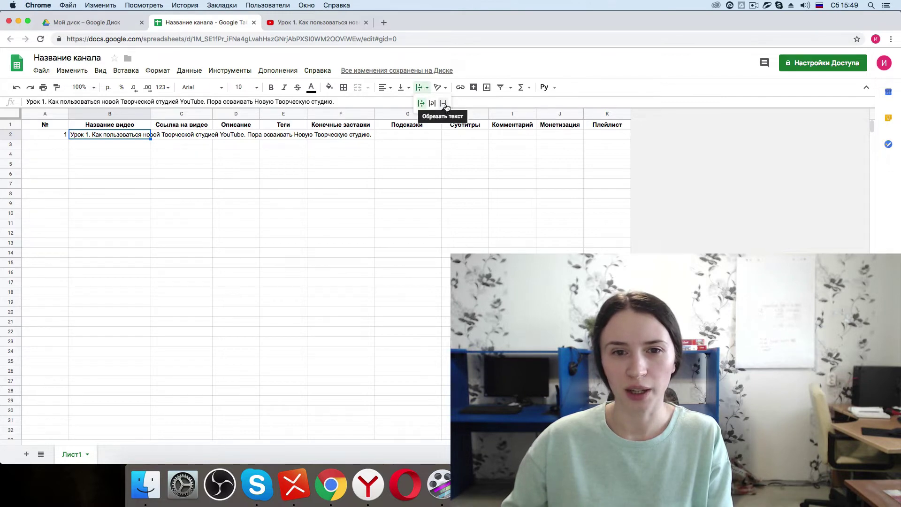
{"action": "left_click", "coordinate": [445, 107]}
{"action": "left_click", "coordinate": [216, 155]}
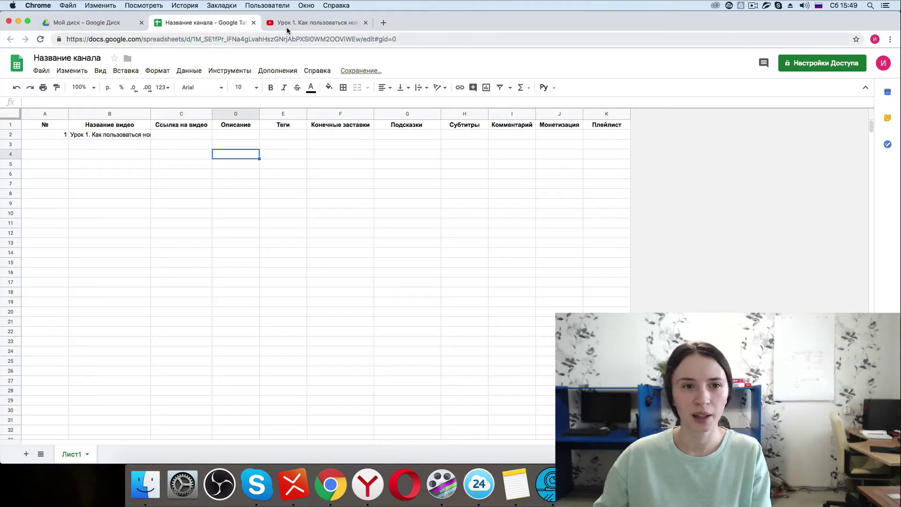
Go back to the YouTube lesson video and copy its short link from the sharing options
{"action": "left_click", "coordinate": [181, 114]}
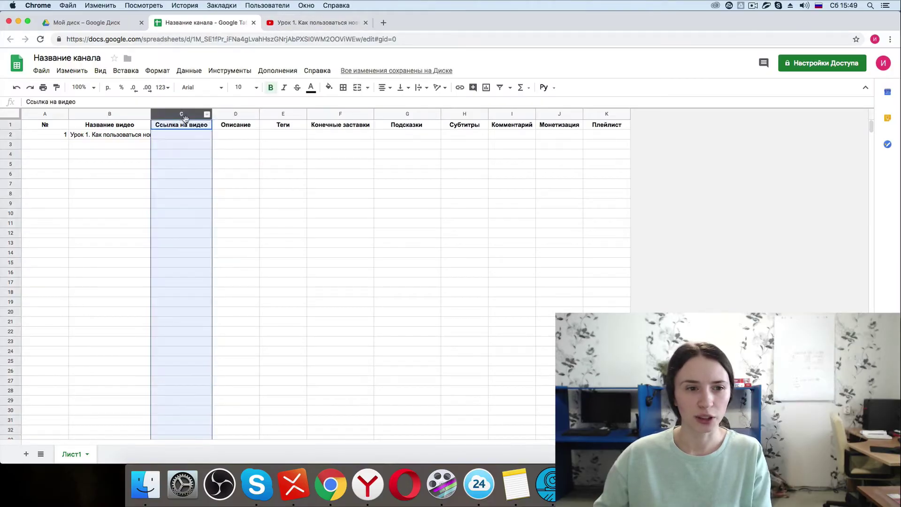
{"action": "left_click", "coordinate": [315, 24]}
{"action": "scroll", "coordinate": [382, 201], "scroll_direction": "down", "scroll_amount": 1}
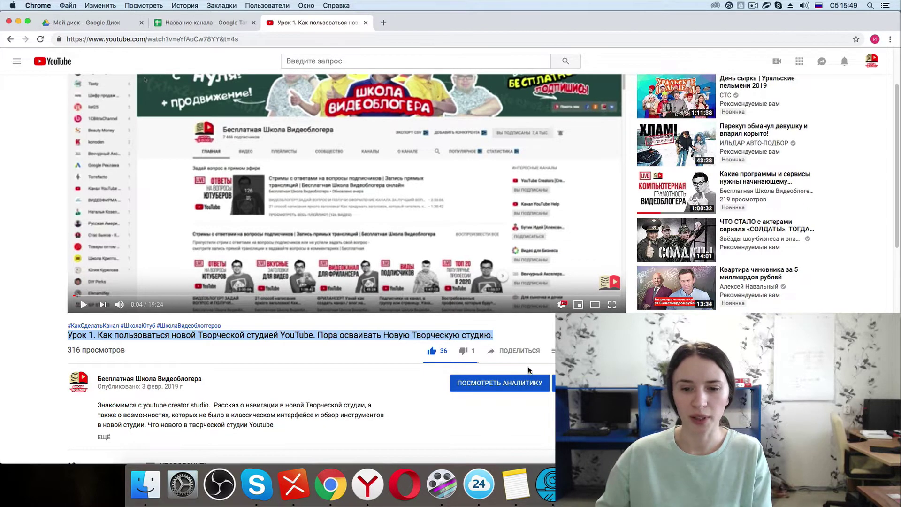
{"action": "scroll", "coordinate": [529, 370], "scroll_direction": "down", "scroll_amount": 1}
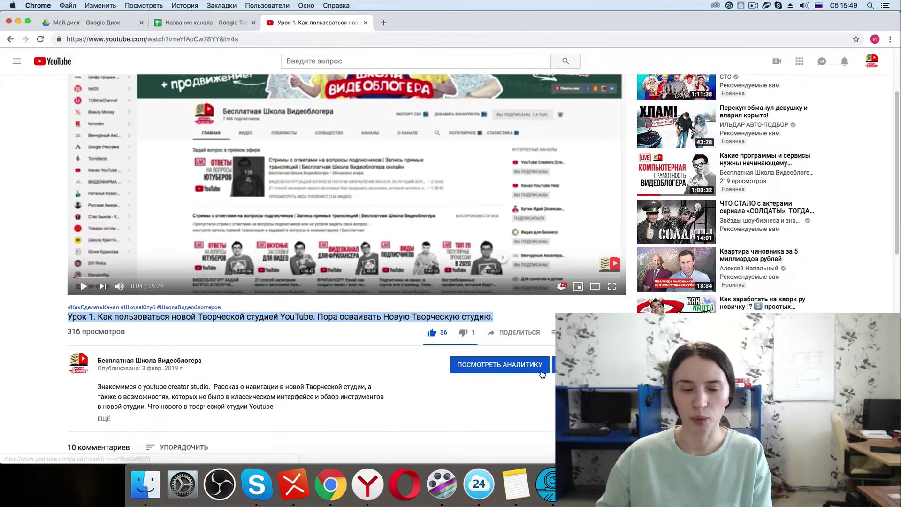
{"action": "left_click", "coordinate": [516, 334]}
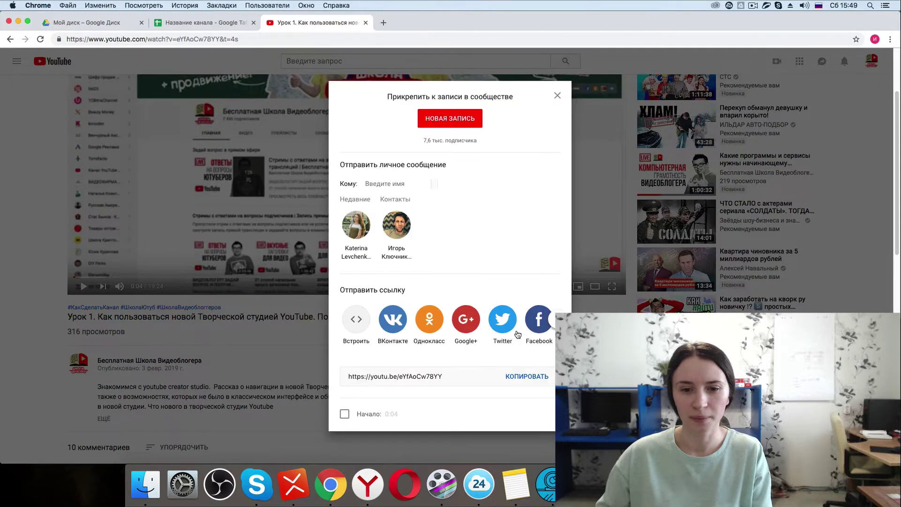
{"action": "left_click", "coordinate": [527, 378]}
{"action": "key", "text": "super+c"}
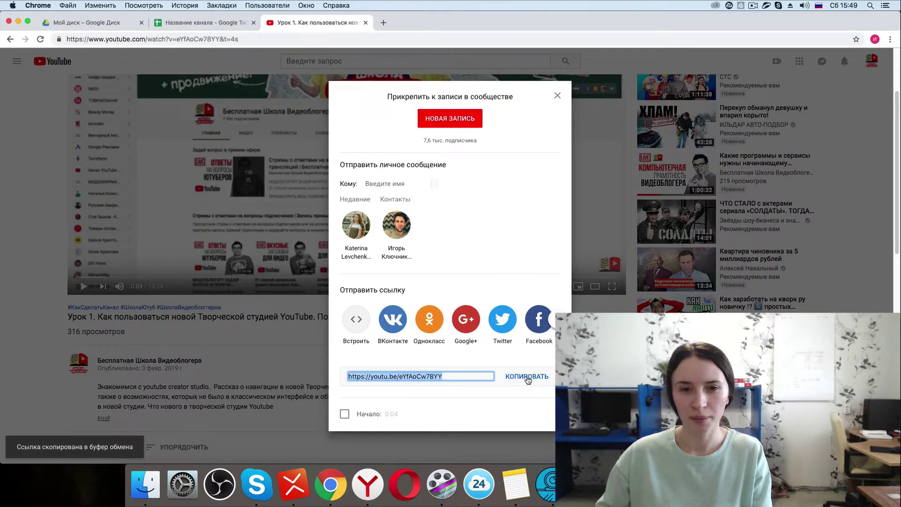
Paste the copied video link into cell C2 of the Google Sheets table and widen column C to fit it
{"action": "left_click", "coordinate": [198, 22]}
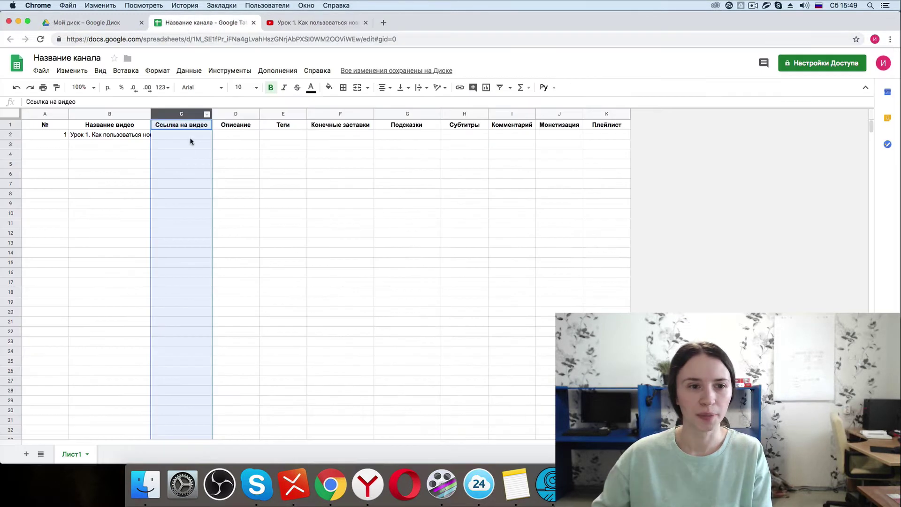
{"action": "double_click", "coordinate": [174, 135]}
{"action": "key", "text": "super+v"}
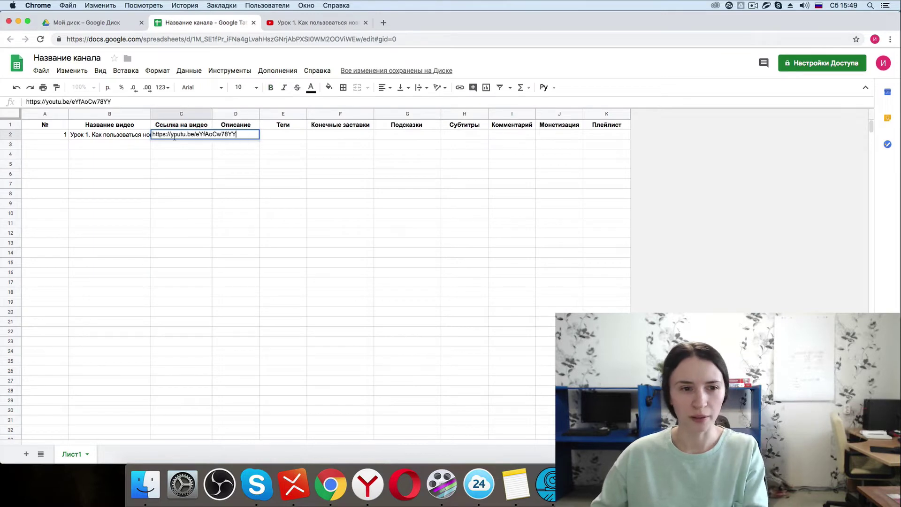
{"action": "left_click", "coordinate": [185, 164]}
{"action": "left_click_drag", "start_coordinate": [239, 116], "coordinate": [247, 116]}
Expand the lesson video's description on YouTube and copy it from the opening sentence through the link for "Урок 4"
{"action": "left_click", "coordinate": [312, 23]}
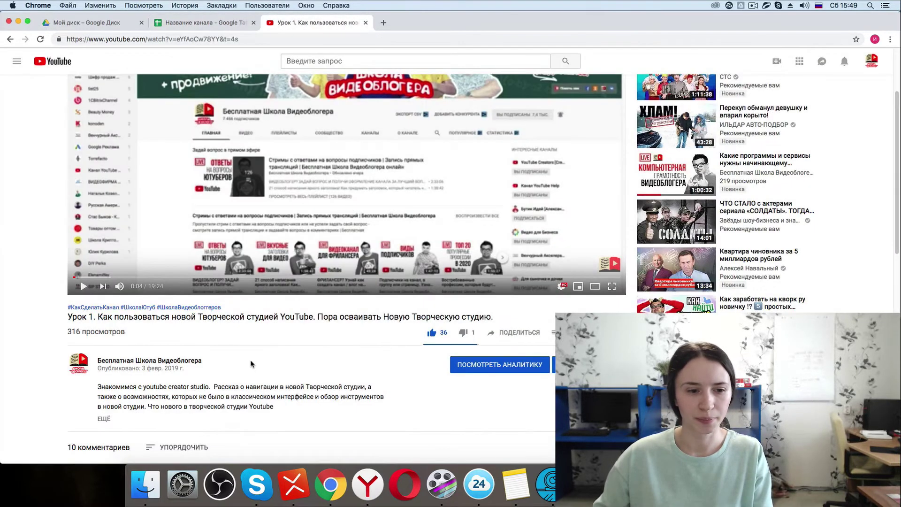
{"action": "scroll", "coordinate": [252, 364], "scroll_direction": "down", "scroll_amount": 2}
{"action": "left_click", "coordinate": [109, 326]}
{"action": "scroll", "coordinate": [191, 355], "scroll_direction": "down", "scroll_amount": 2}
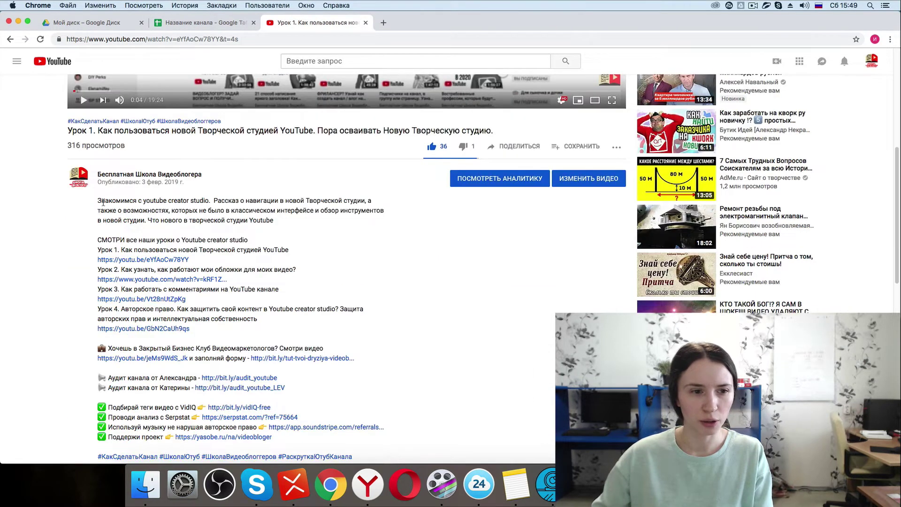
{"action": "left_click_drag", "start_coordinate": [99, 201], "coordinate": [215, 329]}
{"action": "key", "text": "super+c"}
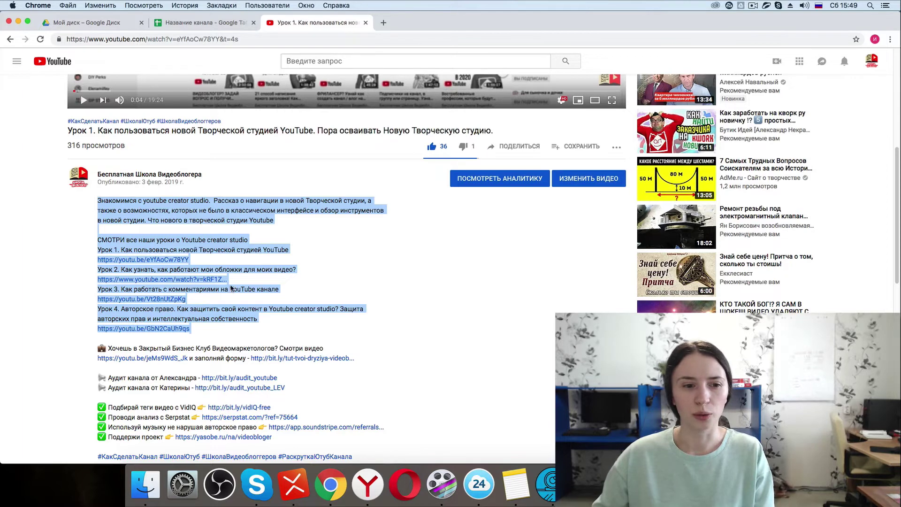
{"action": "scroll", "coordinate": [210, 289], "scroll_direction": "down", "scroll_amount": 3}
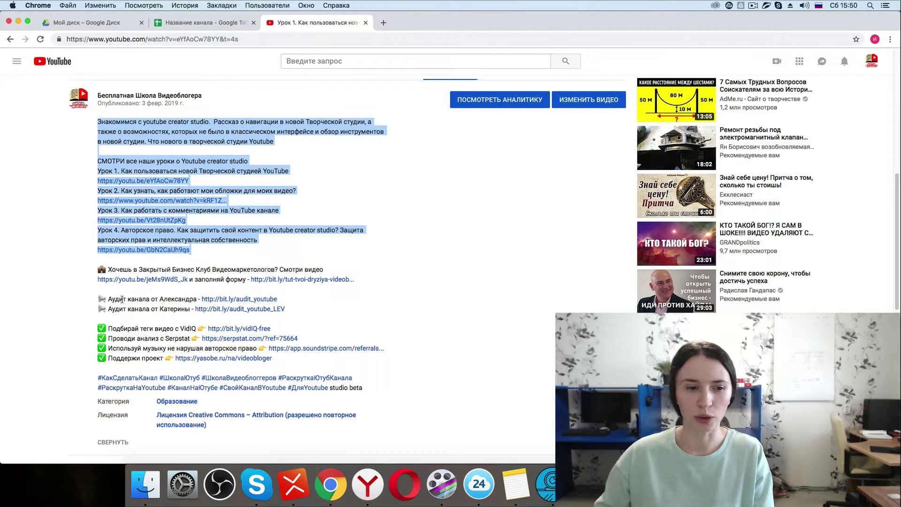
Paste the copied video description into cell D2 of the Google Sheets table and add a full stop after its first paragraph
{"action": "left_click", "coordinate": [171, 23]}
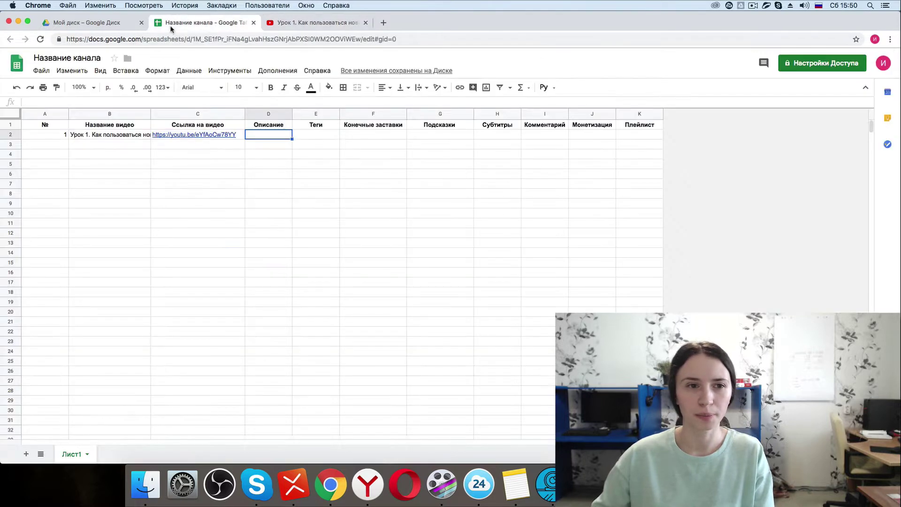
{"action": "double_click", "coordinate": [260, 134]}
{"action": "key", "text": "super+v"}
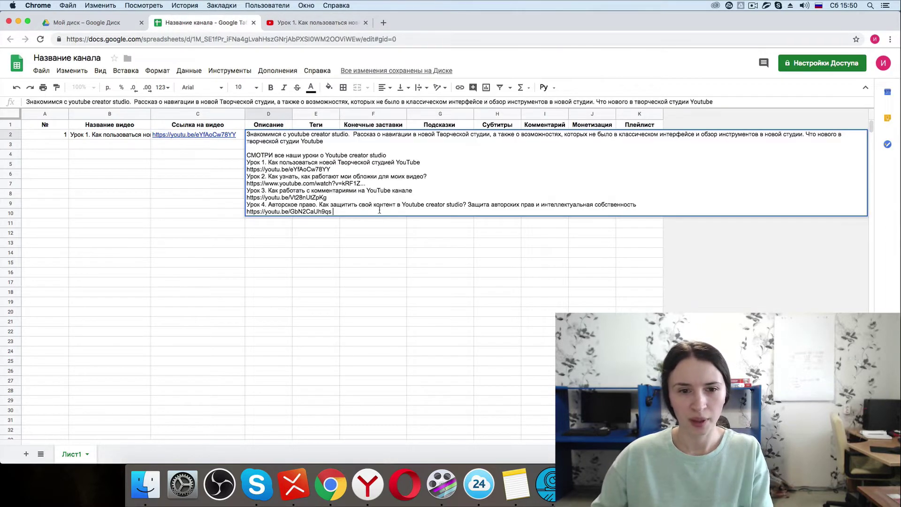
{"action": "type", "text": "."}
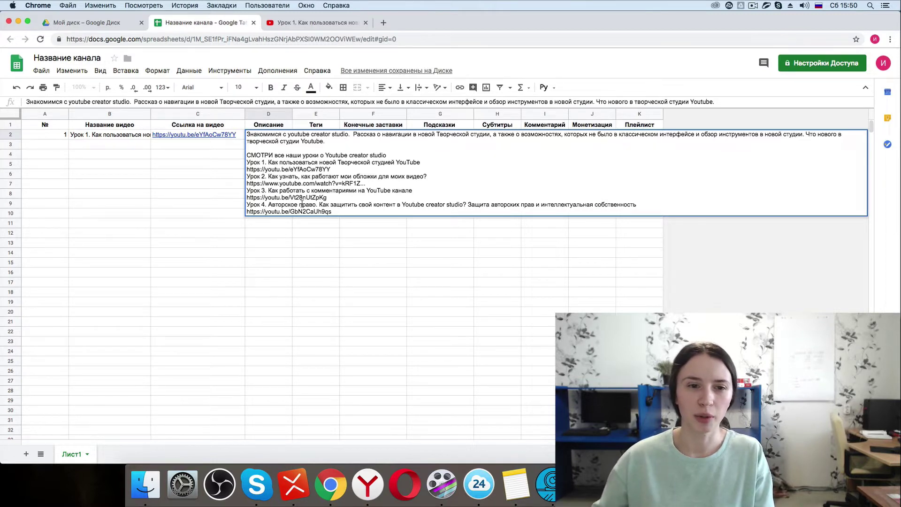
{"action": "left_click", "coordinate": [260, 277]}
Join the description lines in D2 into continuous text through the "Урок 1" link, keeping "Урок" and starting the link with "Https"
{"action": "double_click", "coordinate": [346, 145]}
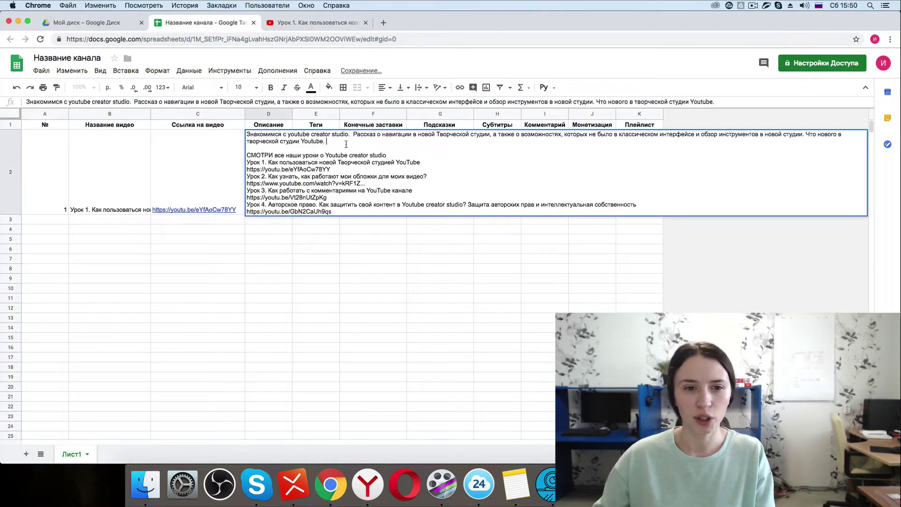
{"action": "key", "text": "Delete"}
{"action": "key", "text": "Delete"}
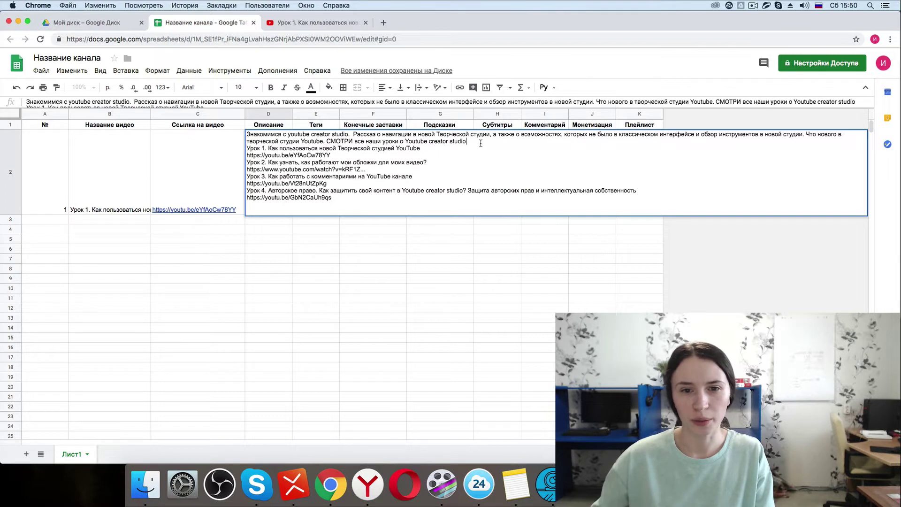
{"action": "key", "text": "Delete"}
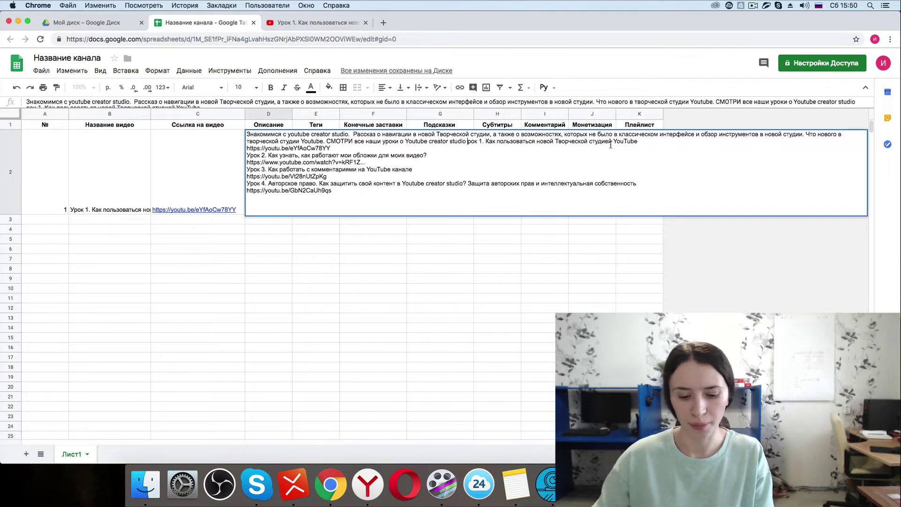
{"action": "type", "text": "У"}
{"action": "key", "text": "Delete"}
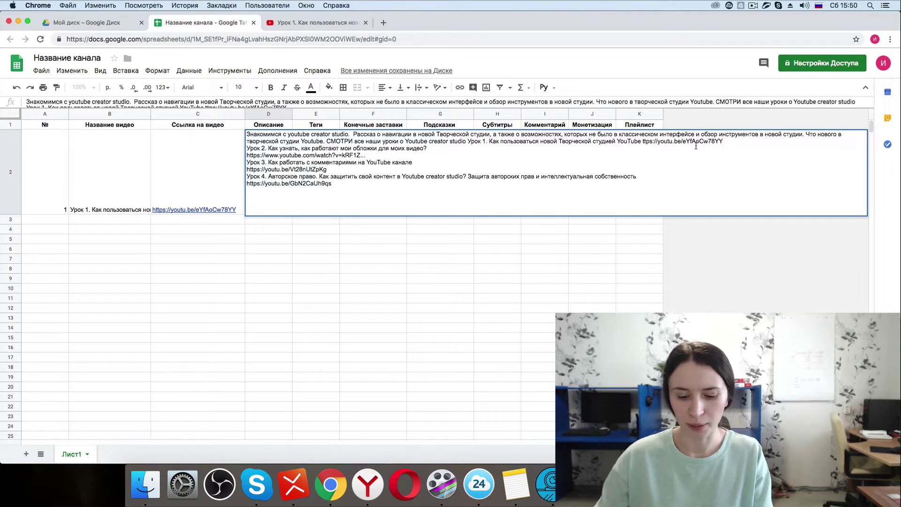
{"action": "key", "text": "ctrl+space"}
{"action": "type", "text": "H"}
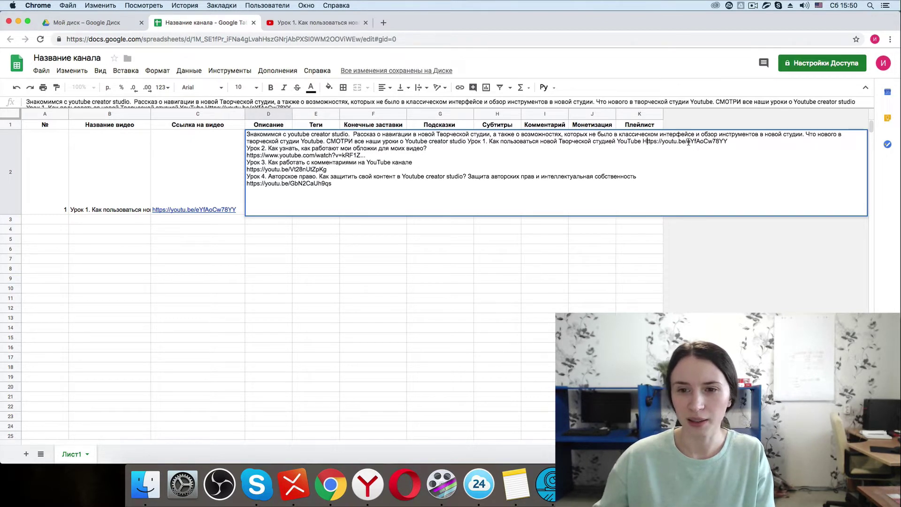
Remove the remaining line breaks in D2 so the "Урок 2", "Урок 3" and "Урок 4" titles and links follow in one paragraph
{"action": "key", "text": "Delete"}
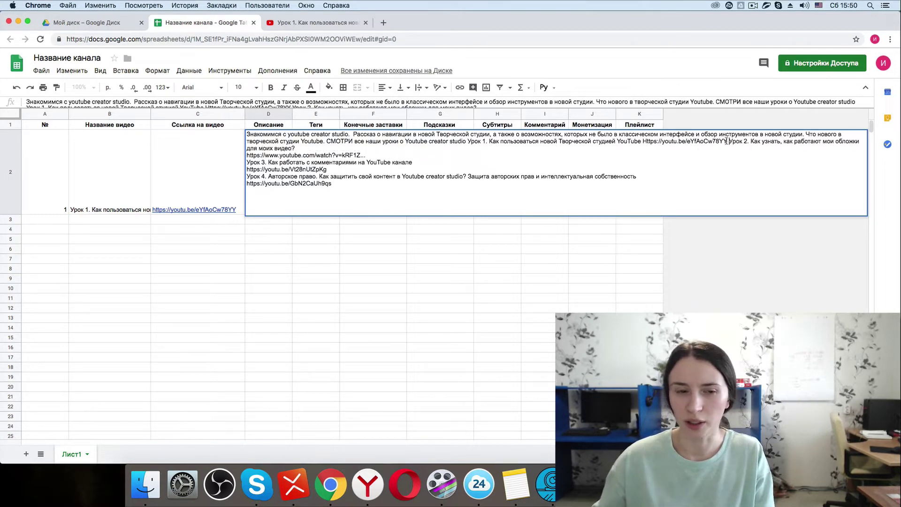
{"action": "left_click", "coordinate": [302, 148]}
{"action": "key", "text": "Delete"}
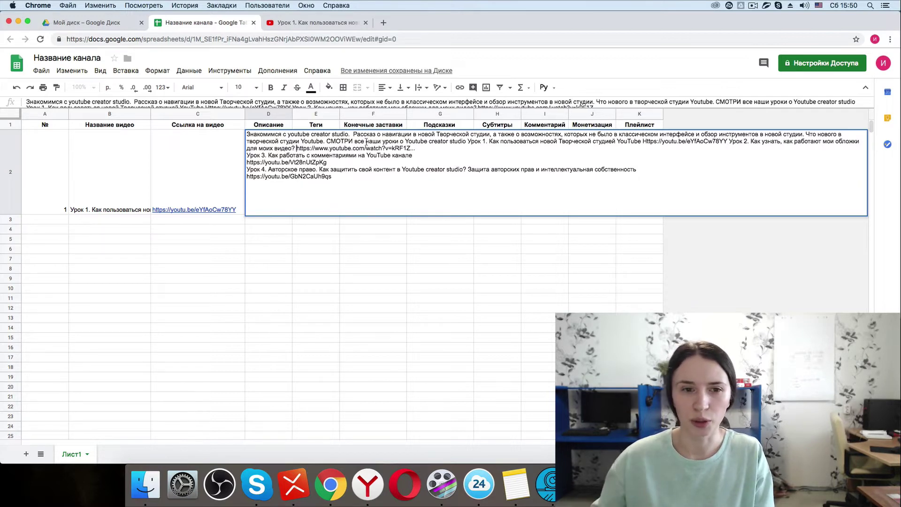
{"action": "key", "text": "Delete"}
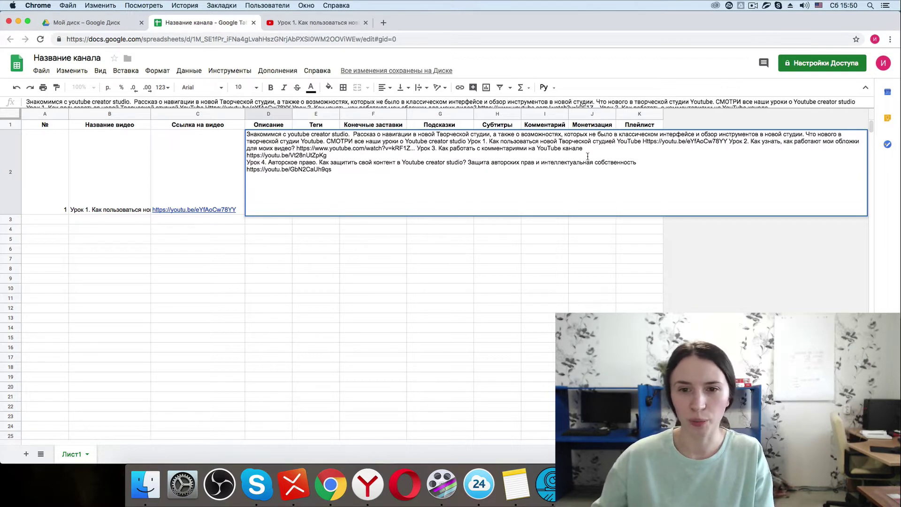
{"action": "key", "text": "Delete"}
{"action": "left_click", "coordinate": [679, 149]}
{"action": "key", "text": "Delete"}
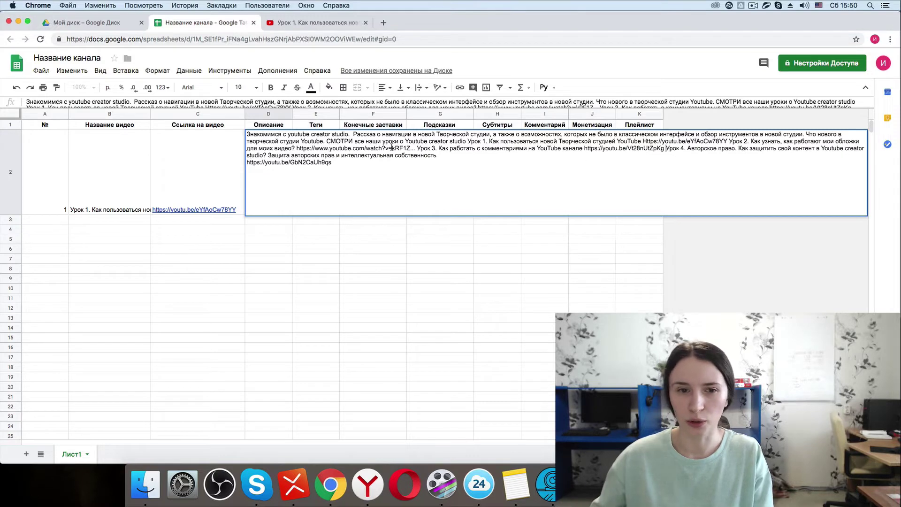
{"action": "key", "text": "Delete"}
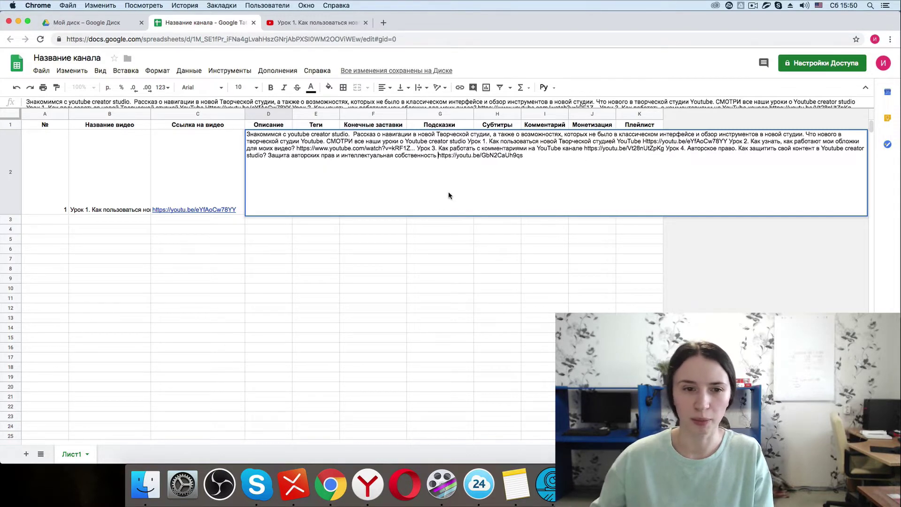
{"action": "left_click", "coordinate": [373, 220]}
Set the text wrapping of cell D2 so the long description is clipped at the cell edge
{"action": "left_click", "coordinate": [266, 136]}
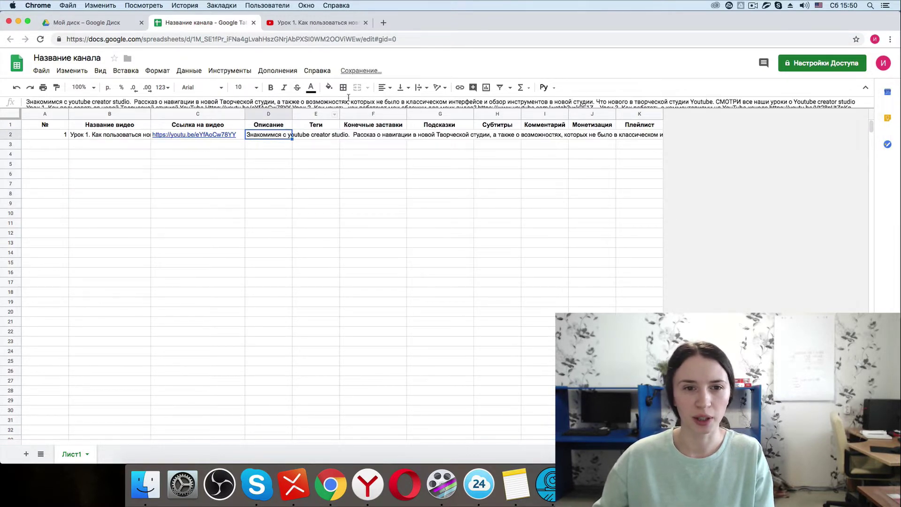
{"action": "left_click", "coordinate": [420, 88]}
{"action": "left_click", "coordinate": [443, 104]}
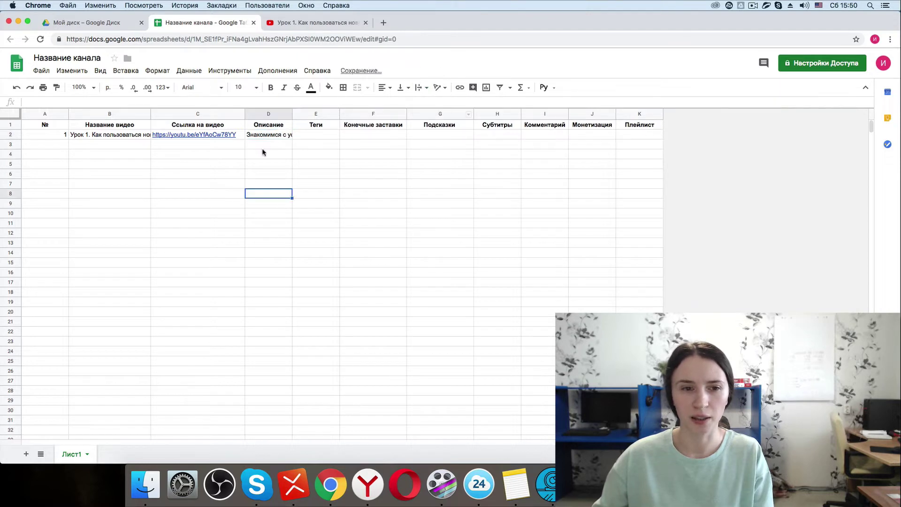
Compare the description in D2 with the YouTube page and highlight the shortened "Урок 2" link in the cell
{"action": "double_click", "coordinate": [264, 136]}
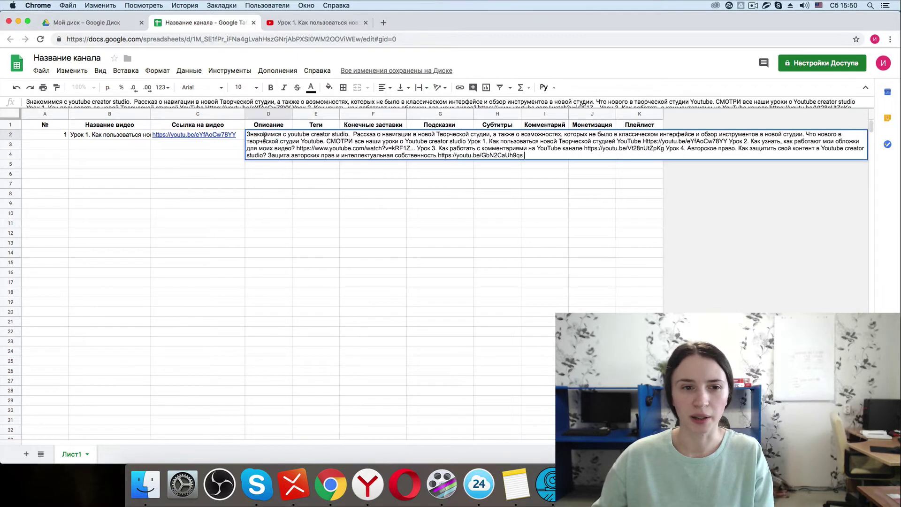
{"action": "left_click", "coordinate": [295, 23]}
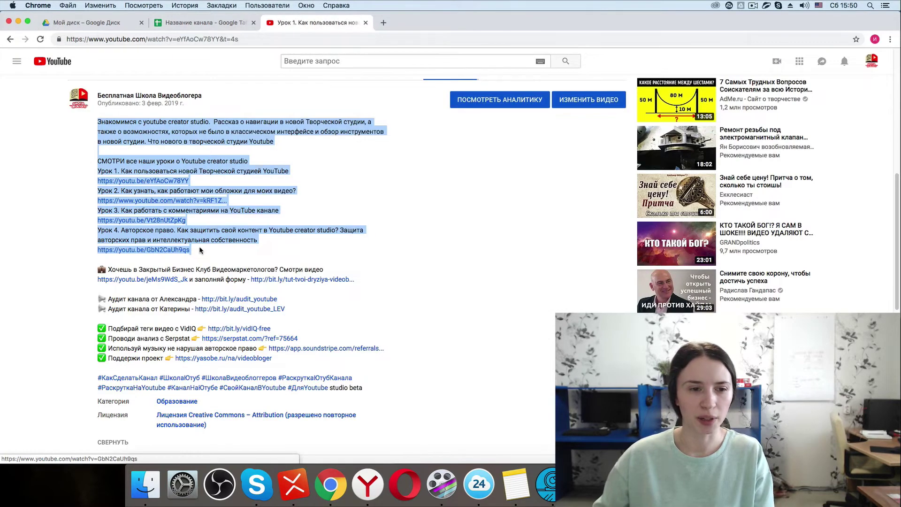
{"action": "left_click", "coordinate": [202, 22]}
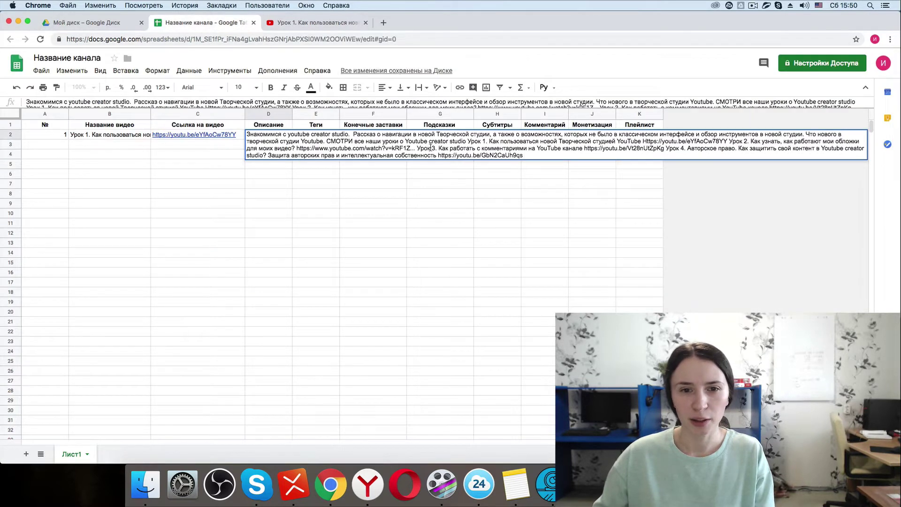
{"action": "left_click_drag", "start_coordinate": [418, 149], "coordinate": [295, 148]}
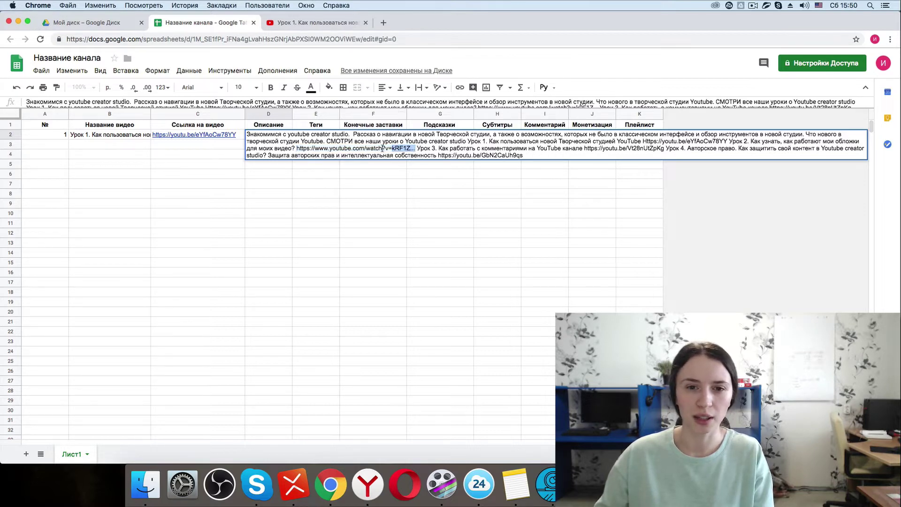
Open the lesson video's editing page on YouTube, enlarge the description field and select its text through the "Урок 4" link
{"action": "left_click", "coordinate": [292, 23]}
{"action": "scroll", "coordinate": [294, 119], "scroll_direction": "up", "scroll_amount": 3}
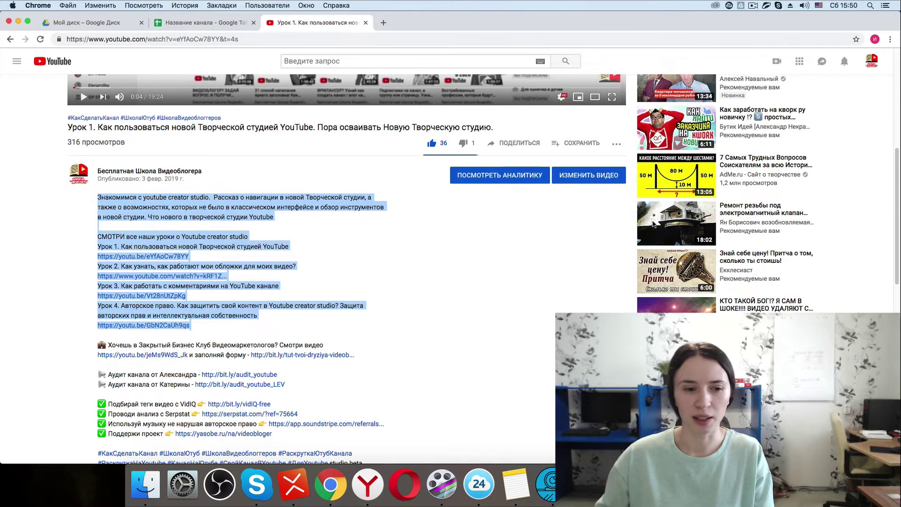
{"action": "left_click", "coordinate": [586, 179]}
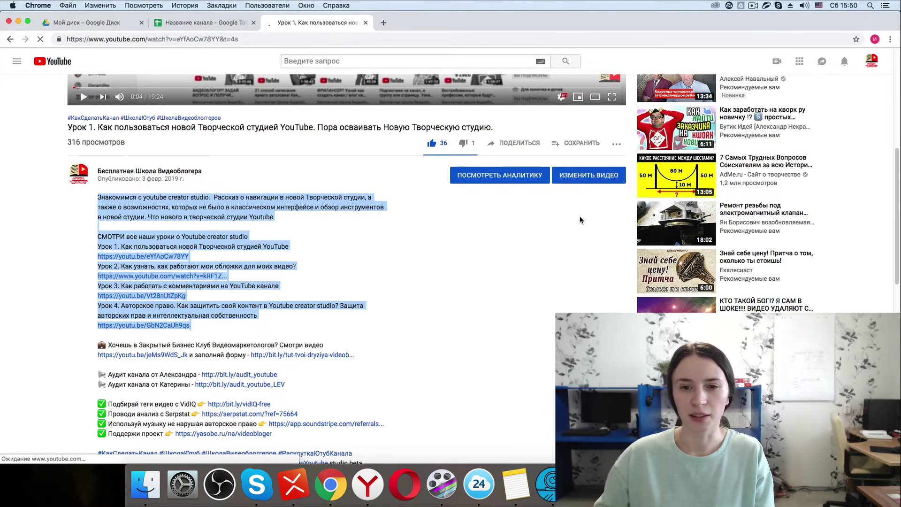
{"action": "scroll", "coordinate": [412, 287], "scroll_direction": "down", "scroll_amount": 5}
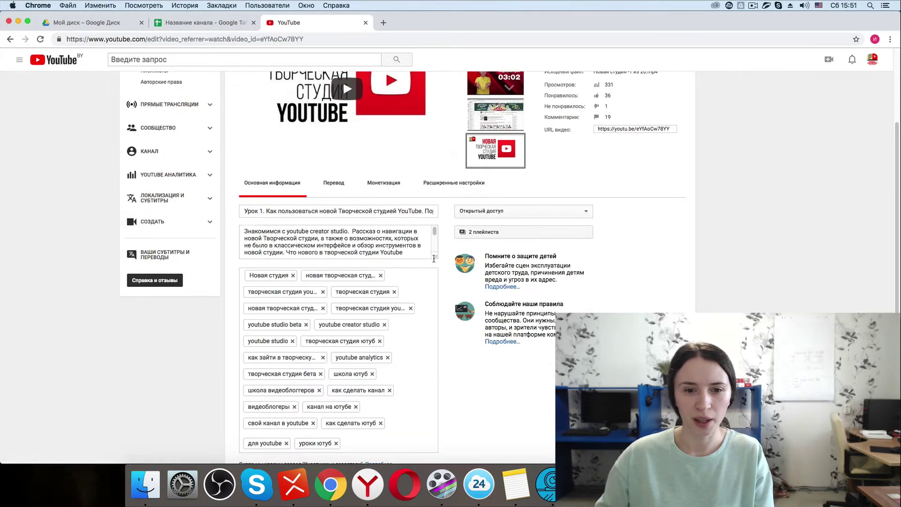
{"action": "scroll", "coordinate": [424, 358], "scroll_direction": "down", "scroll_amount": 3}
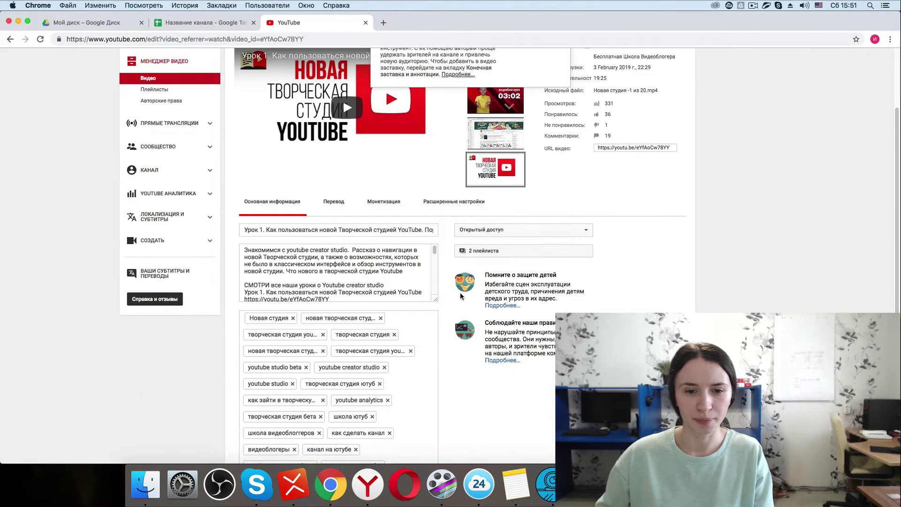
{"action": "left_click_drag", "start_coordinate": [338, 363], "coordinate": [234, 240]}
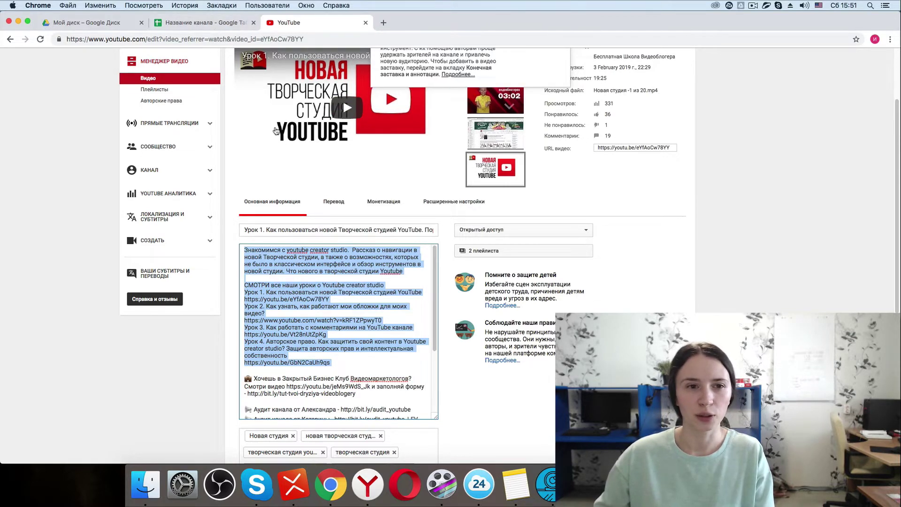
{"action": "key", "text": "ctrl+shift+Tab"}
{"action": "left_click", "coordinate": [292, 27]}
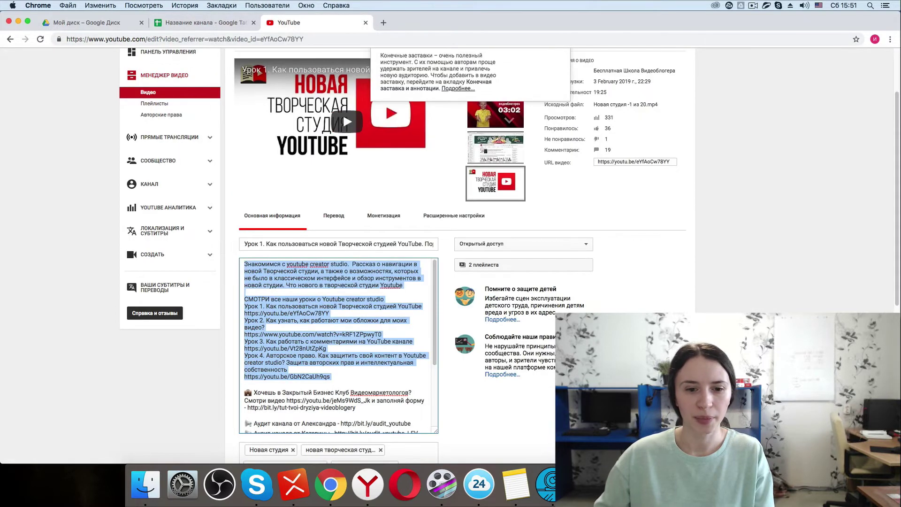
{"action": "key", "text": "Right"}
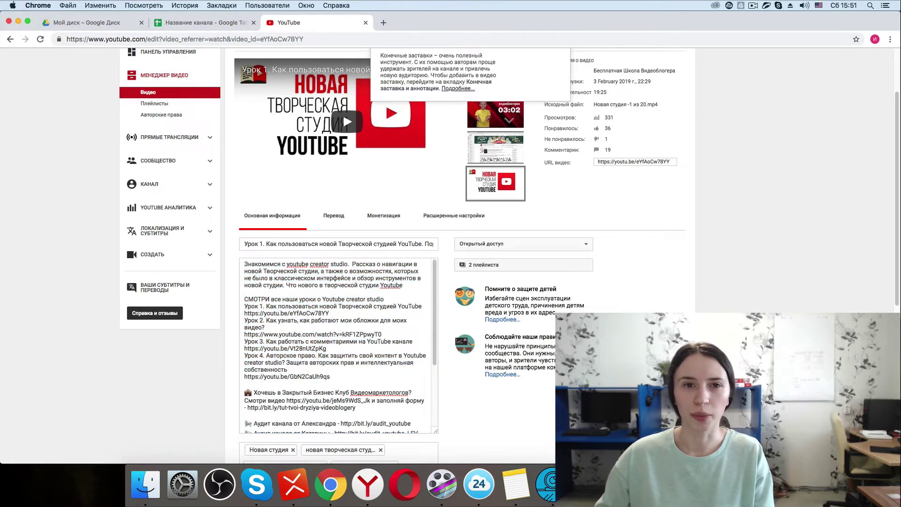
Examine the video's tag list and the closing links and hashtags of its description on the editing page
{"action": "scroll", "coordinate": [342, 113], "scroll_direction": "down", "scroll_amount": 5}
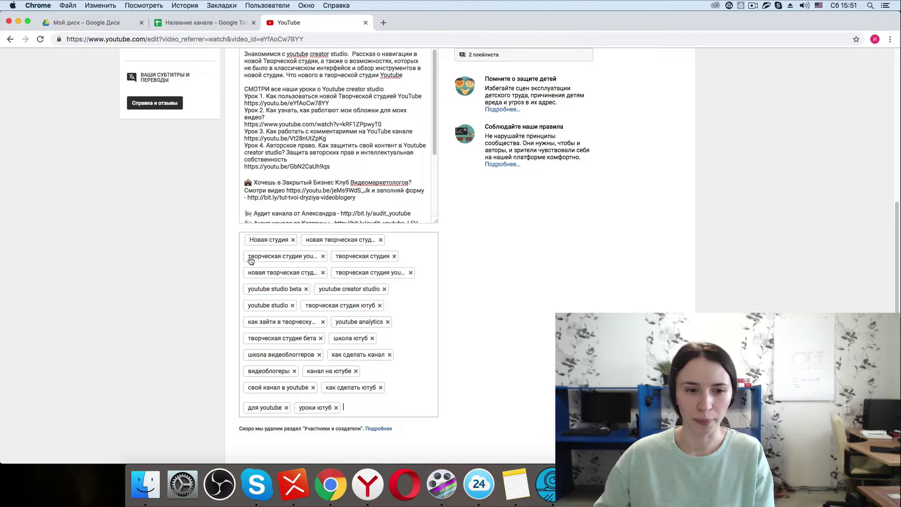
{"action": "left_click", "coordinate": [389, 392]}
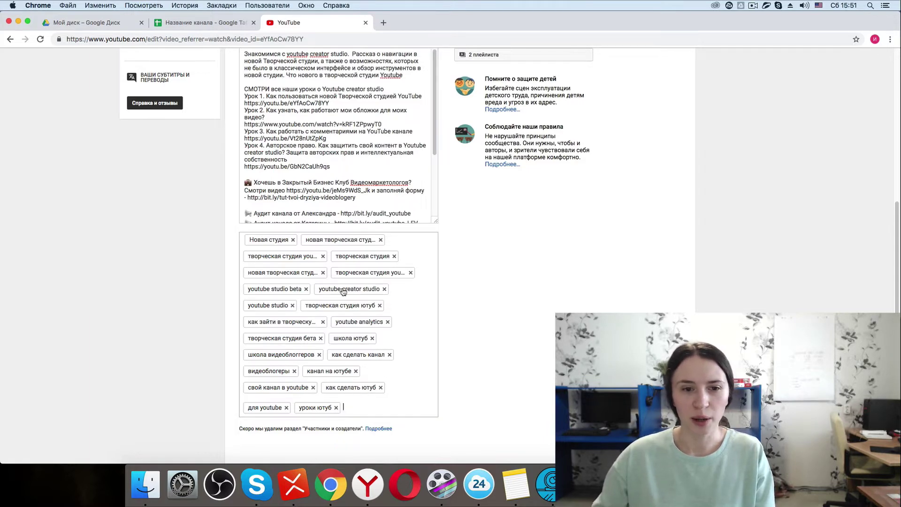
{"action": "scroll", "coordinate": [416, 285], "scroll_direction": "up", "scroll_amount": 3}
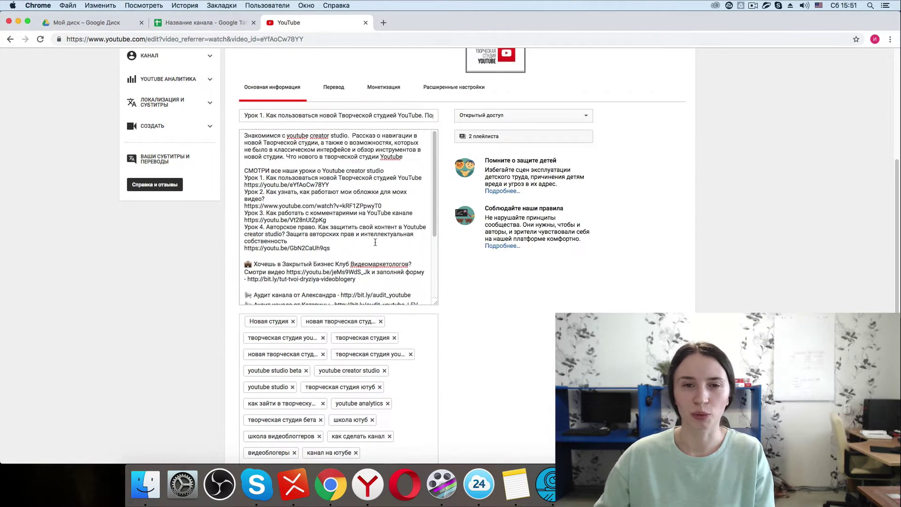
{"action": "scroll", "coordinate": [390, 244], "scroll_direction": "down", "scroll_amount": 3}
{"action": "scroll", "coordinate": [305, 332], "scroll_direction": "down", "scroll_amount": 2}
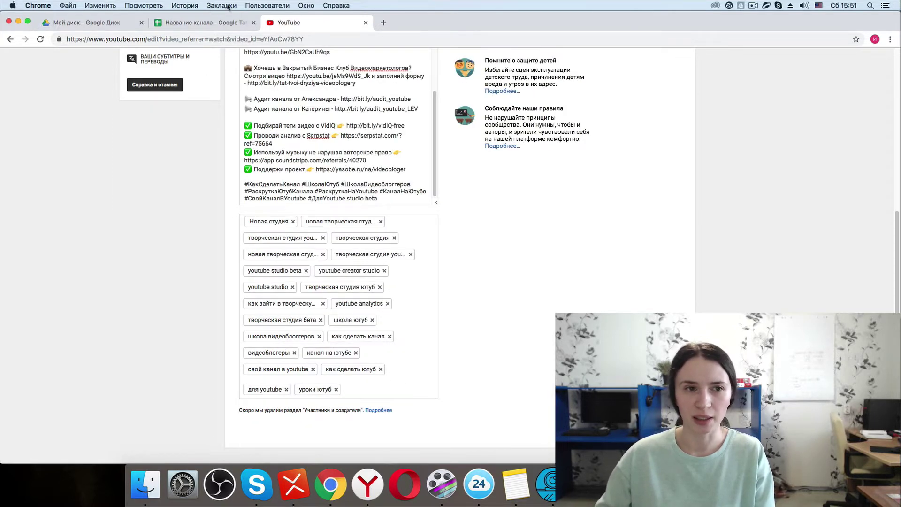
{"action": "key", "text": "ctrl+shift+Tab"}
{"action": "left_click", "coordinate": [301, 22]}
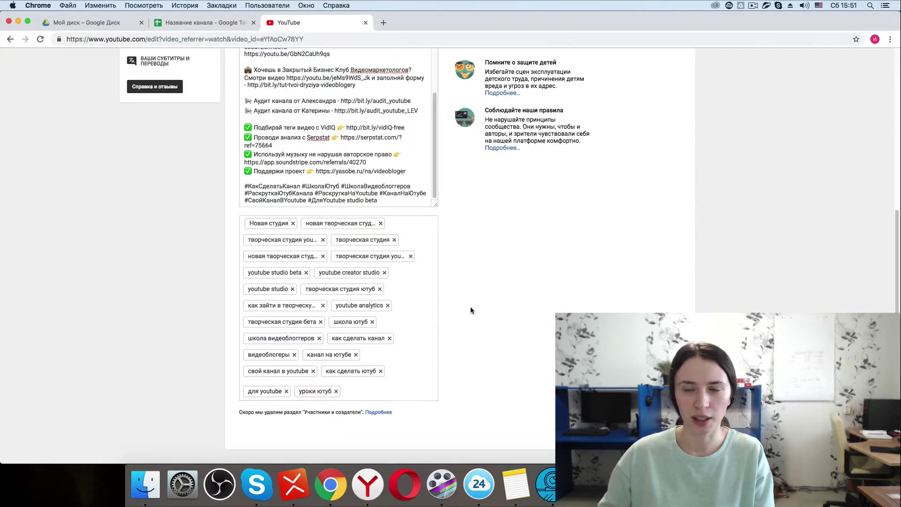
{"action": "scroll", "coordinate": [422, 296], "scroll_direction": "up", "scroll_amount": 5}
{"action": "left_click", "coordinate": [890, 39]}
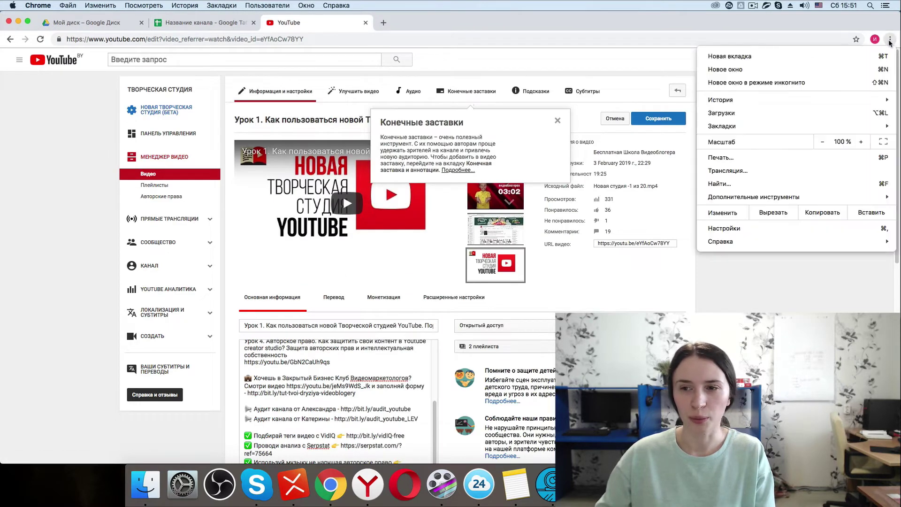
{"action": "key", "text": "Escape"}
Switch to the other Chrome window with the "Урок 3" video and open that video's editing page at its tags
{"action": "key", "text": "super+grave"}
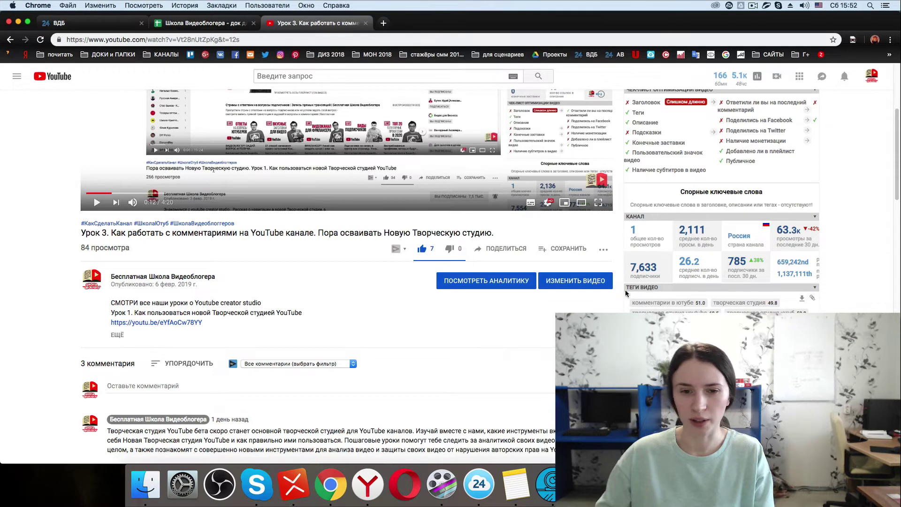
{"action": "left_click", "coordinate": [576, 281]}
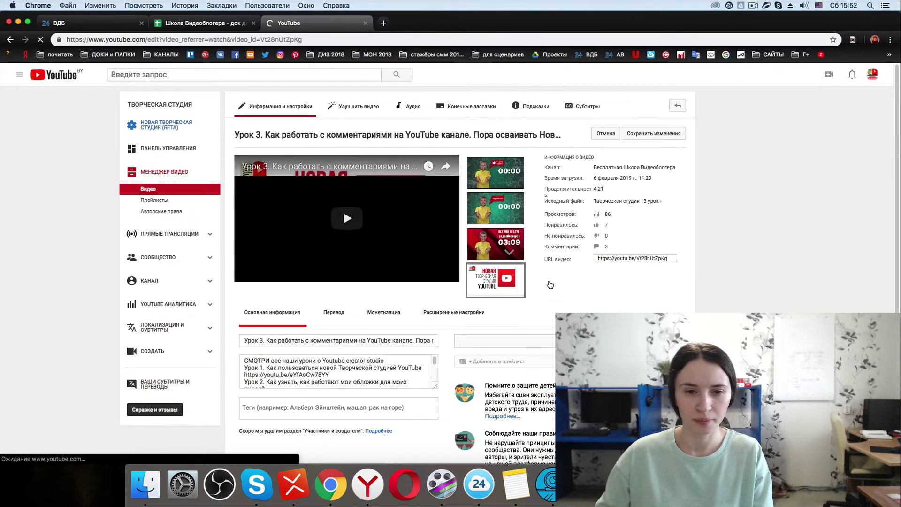
{"action": "scroll", "coordinate": [360, 300], "scroll_direction": "down", "scroll_amount": 2}
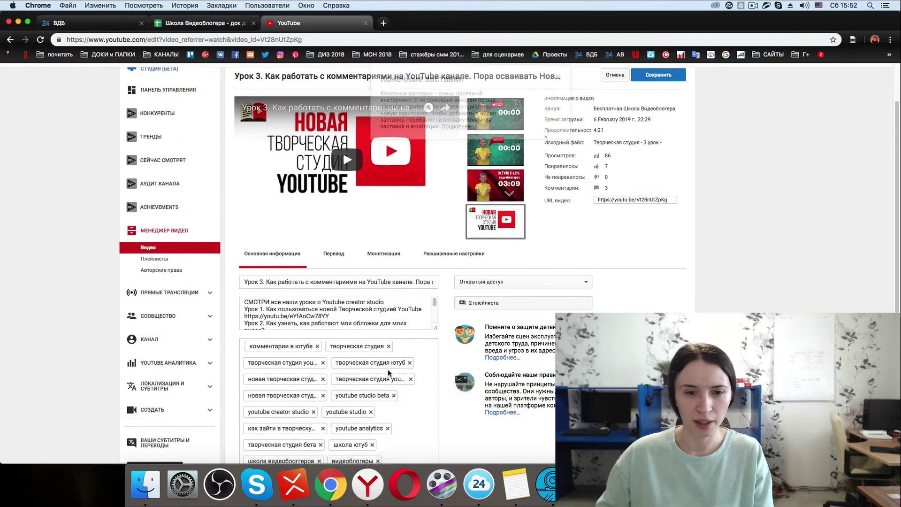
Put the copied "Урок 3" video tags into cell E2 under Теги and clip the overflowing text to the cell
{"action": "scroll", "coordinate": [437, 380], "scroll_direction": "down", "scroll_amount": 10}
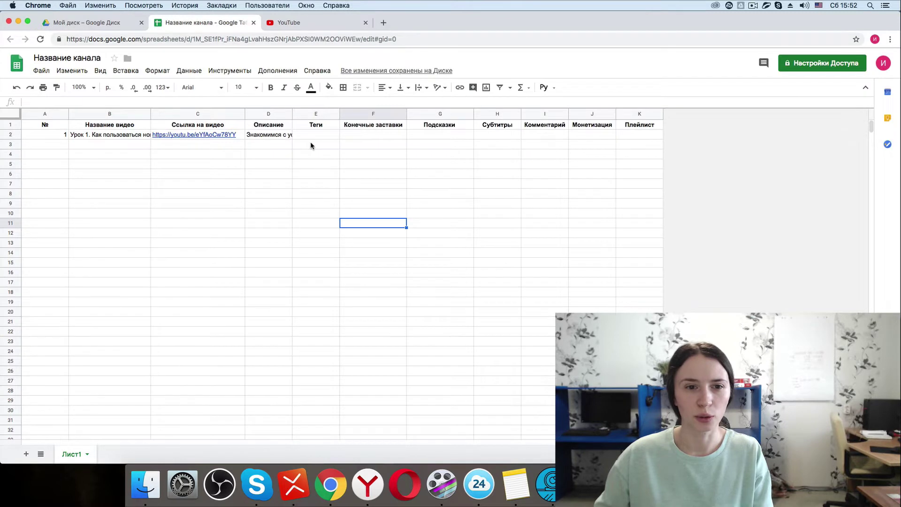
{"action": "double_click", "coordinate": [312, 136]}
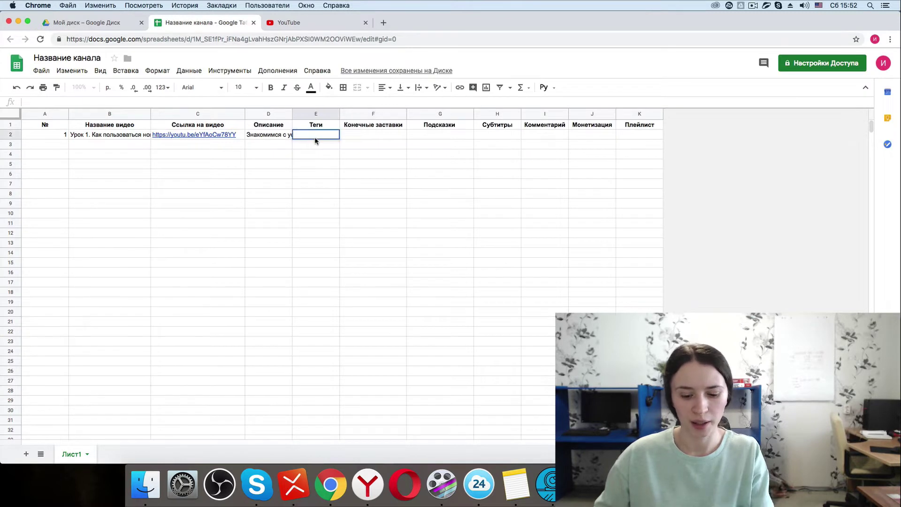
{"action": "key", "text": "super+v"}
{"action": "left_click", "coordinate": [331, 179]}
{"action": "left_click", "coordinate": [331, 136]}
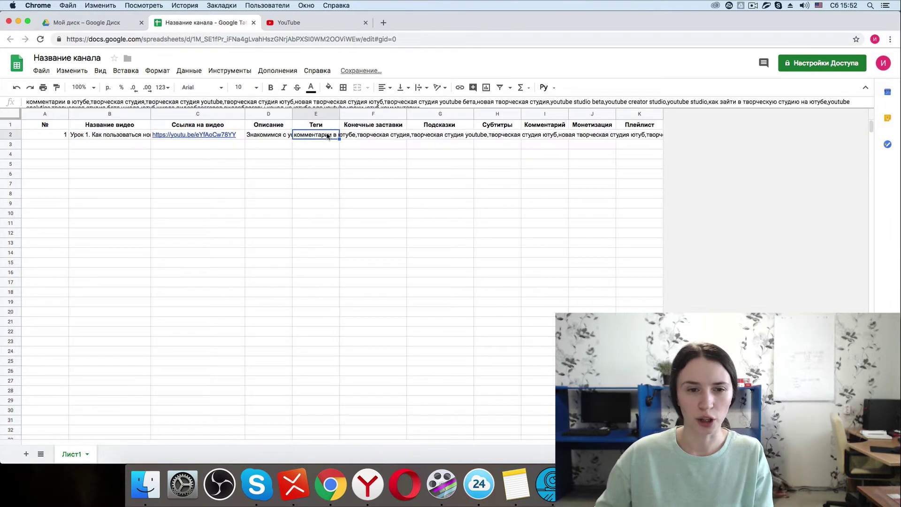
{"action": "left_click", "coordinate": [422, 87]}
{"action": "left_click", "coordinate": [440, 104]}
{"action": "left_click", "coordinate": [369, 135]}
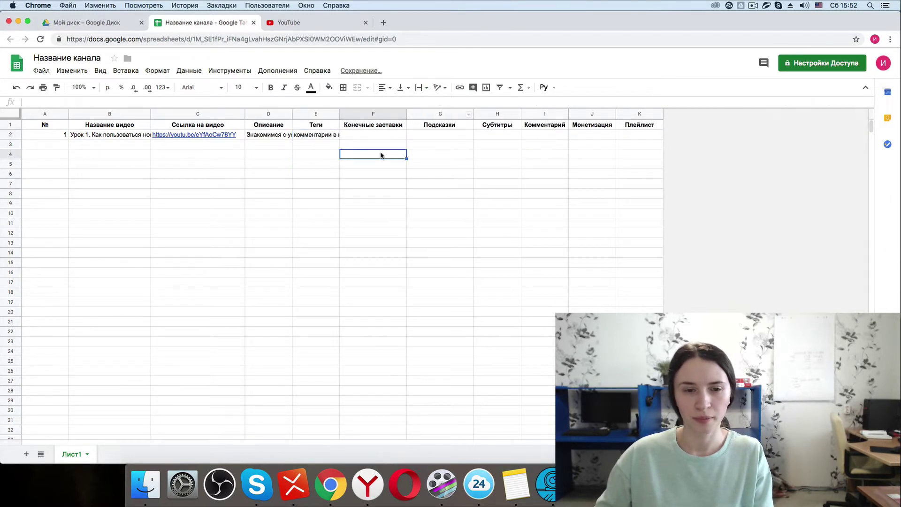
Open the "Урок 1" video's end screen page on YouTube and review it for the sheet's Конечные заставки column
{"action": "left_click", "coordinate": [301, 23]}
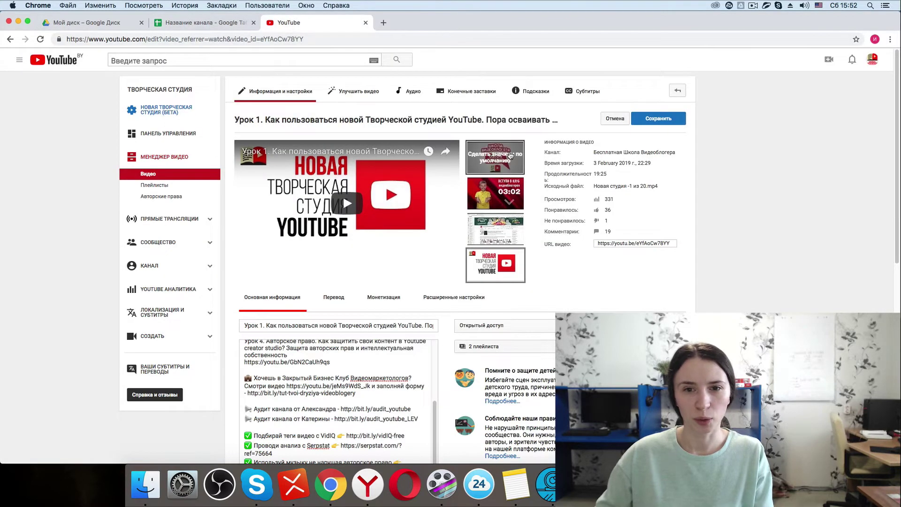
{"action": "left_click", "coordinate": [471, 92]}
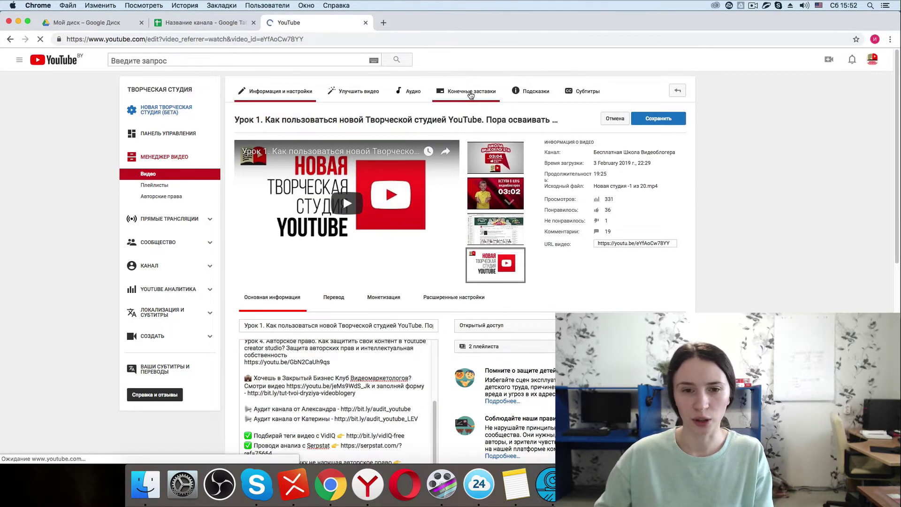
{"action": "left_click", "coordinate": [189, 23]}
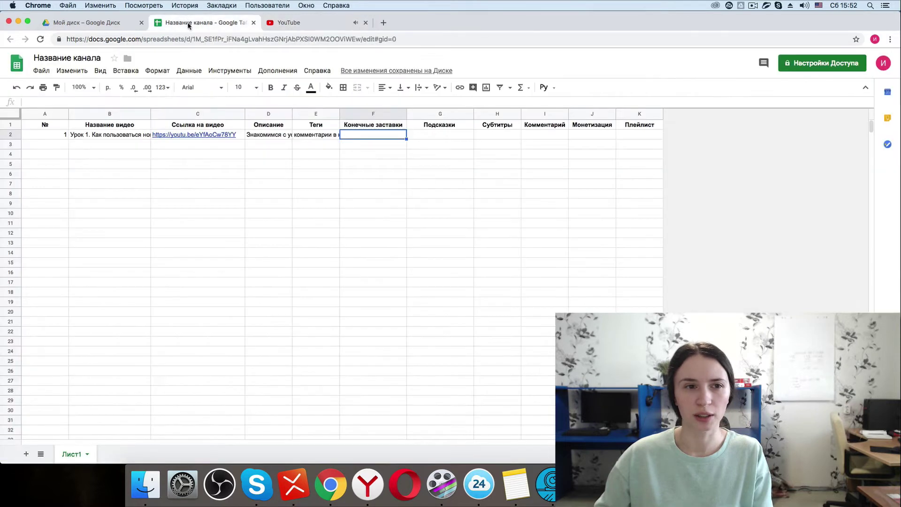
{"action": "left_click", "coordinate": [372, 115]}
{"action": "left_click", "coordinate": [363, 136]}
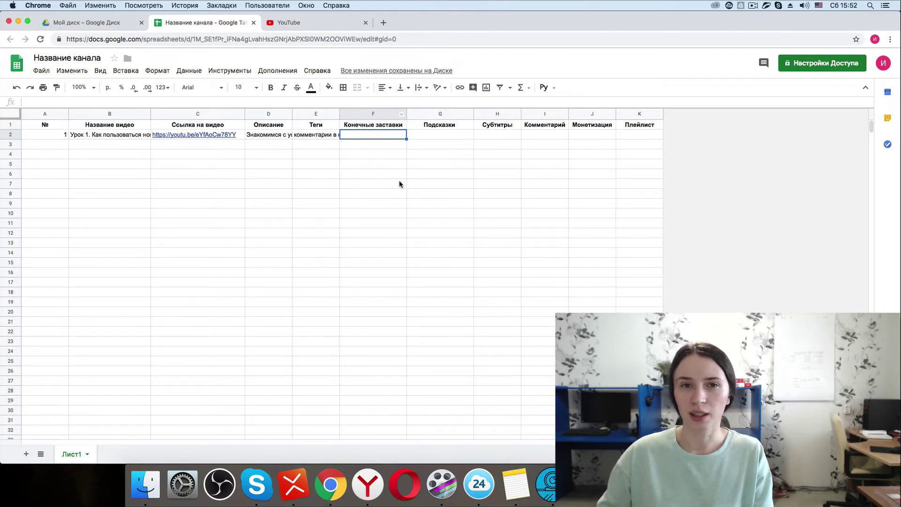
{"action": "left_click", "coordinate": [288, 22]}
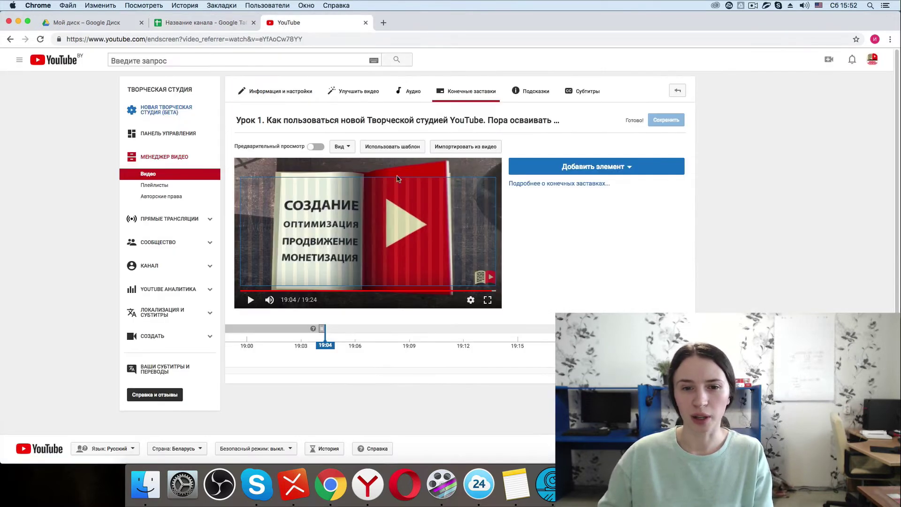
{"action": "left_click", "coordinate": [216, 22]}
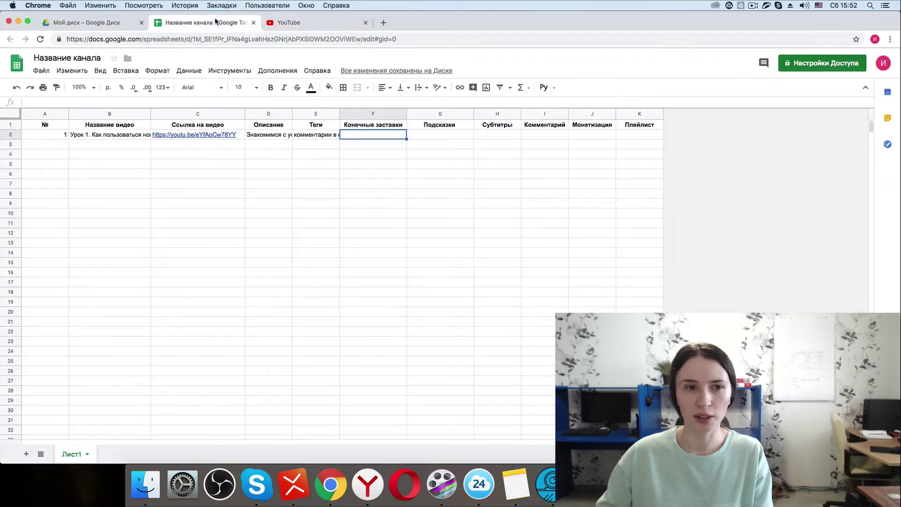
Enter "4 / yjdjt / gjl[jlzott / gjlgbcrf /" in cell F2 under Конечные заставки
{"action": "double_click", "coordinate": [368, 136]}
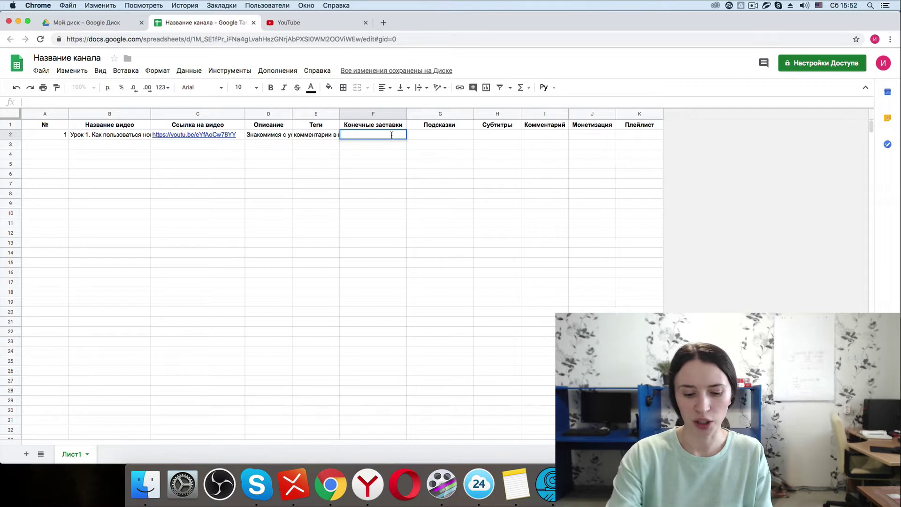
{"action": "type", "text": "4 "}
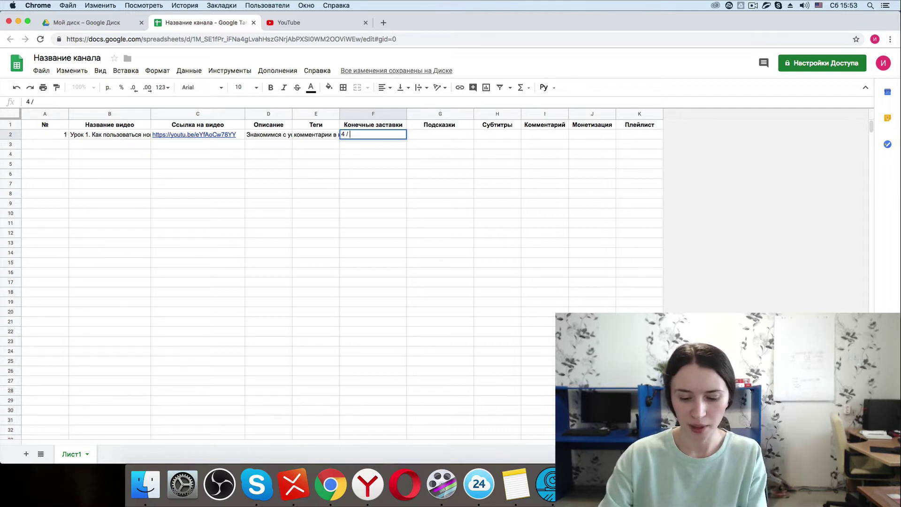
{"action": "type", "text": "/ yjdjt /"}
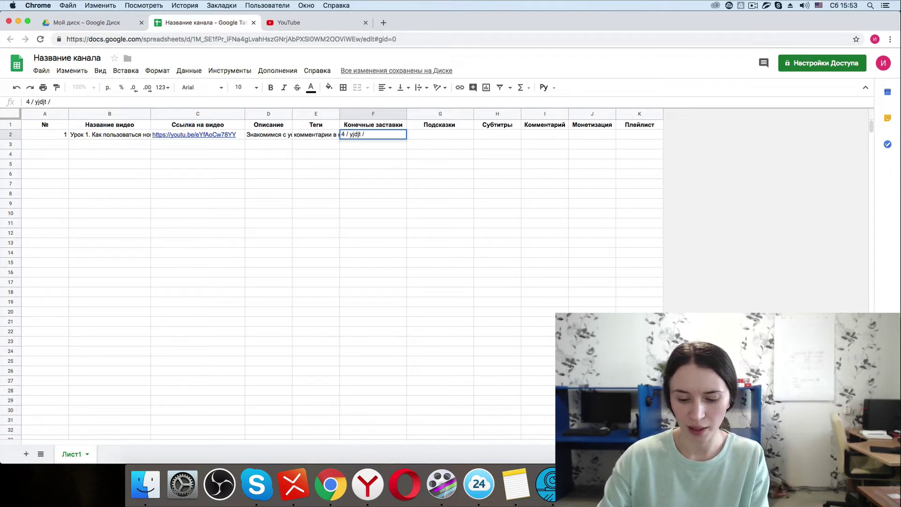
{"action": "type", "text": " gjl[jl"}
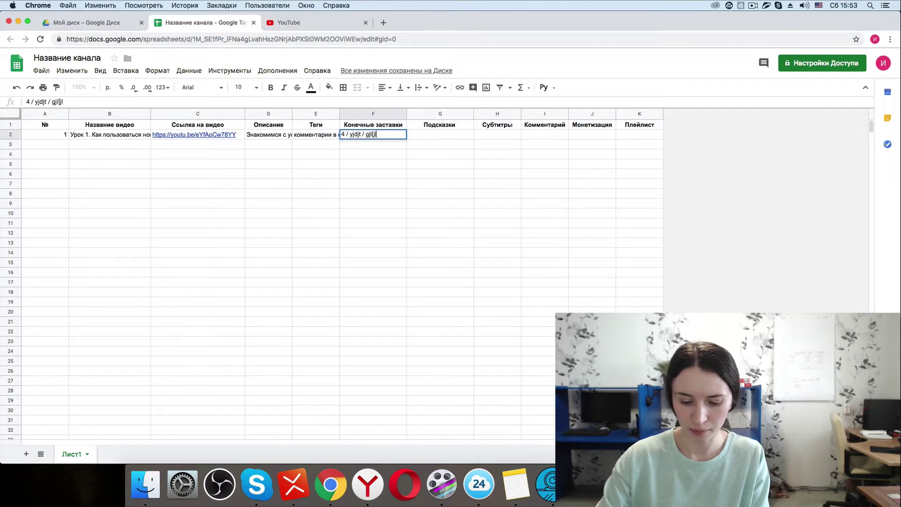
{"action": "type", "text": "zott / gjlgbcrf /"}
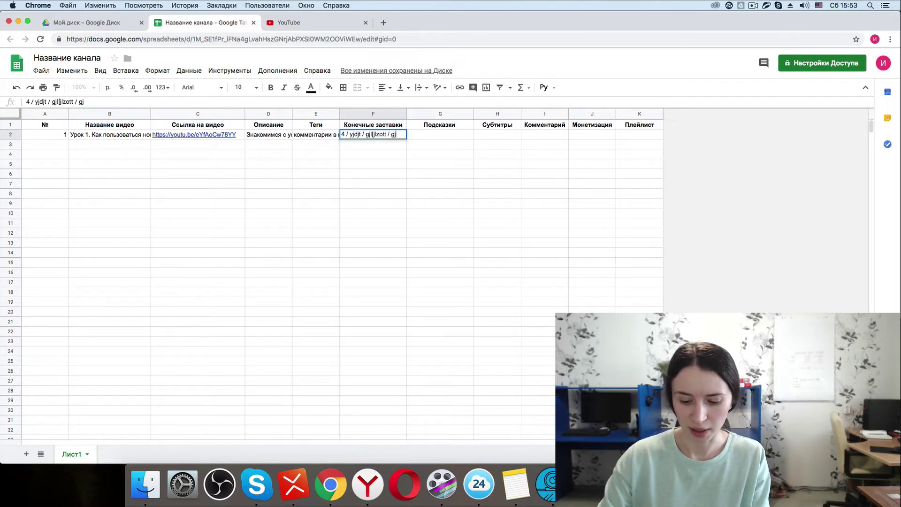
Look up the mistyped F2 text on Google and convert it to Russian as "4 / новое / подходящее / подписка /"
{"action": "left_click", "coordinate": [349, 135], "text": "shift"}
{"action": "key", "text": "ctrl+c"}
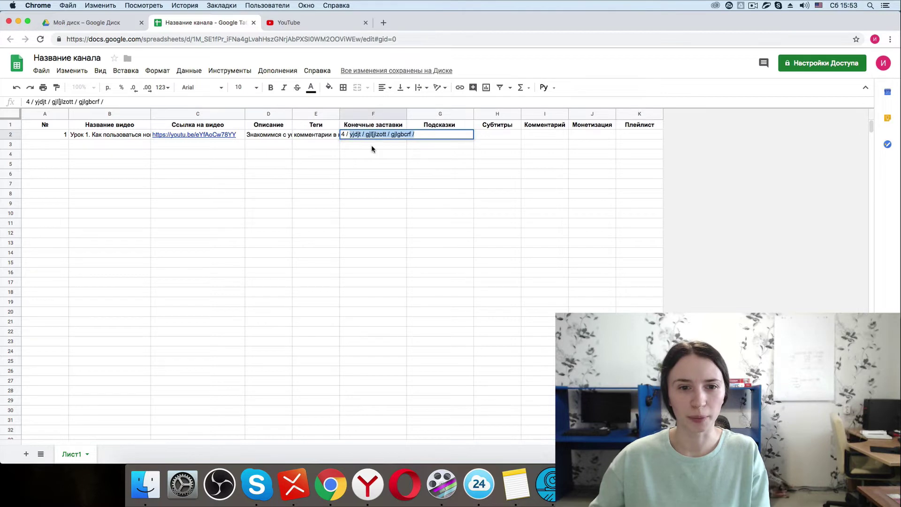
{"action": "left_click", "coordinate": [380, 25]}
{"action": "key", "text": "ctrl+v"}
{"action": "key", "text": "Return"}
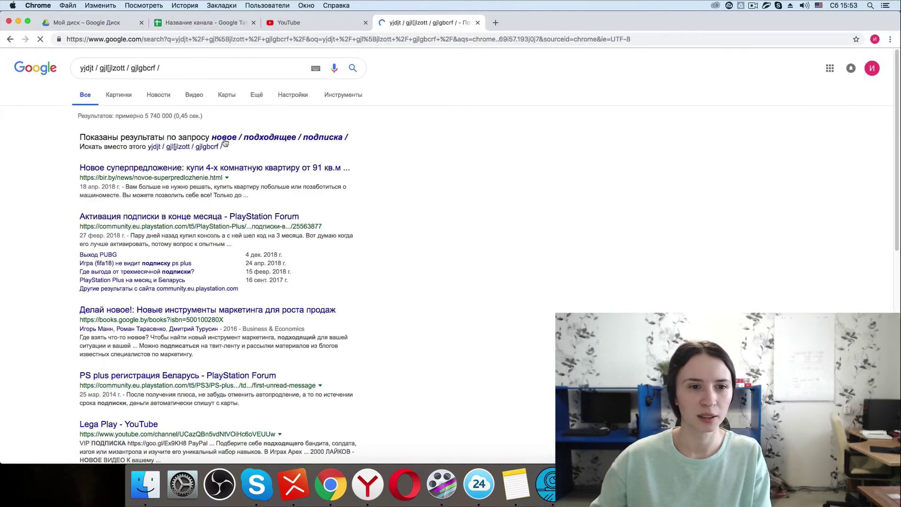
{"action": "left_click", "coordinate": [224, 137]}
{"action": "left_click_drag", "start_coordinate": [204, 68], "coordinate": [81, 99]}
{"action": "key", "text": "BackSpace"}
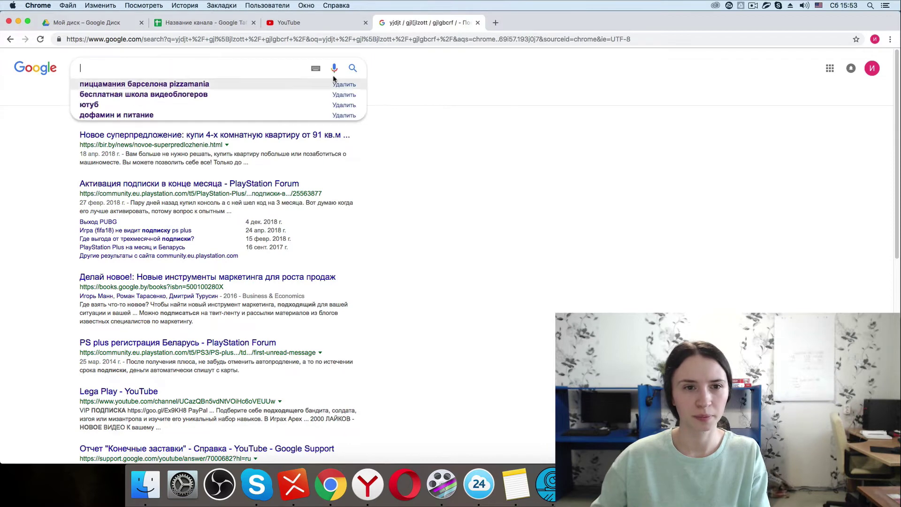
{"action": "left_click", "coordinate": [196, 24]}
{"action": "key", "text": "alt+super+z"}
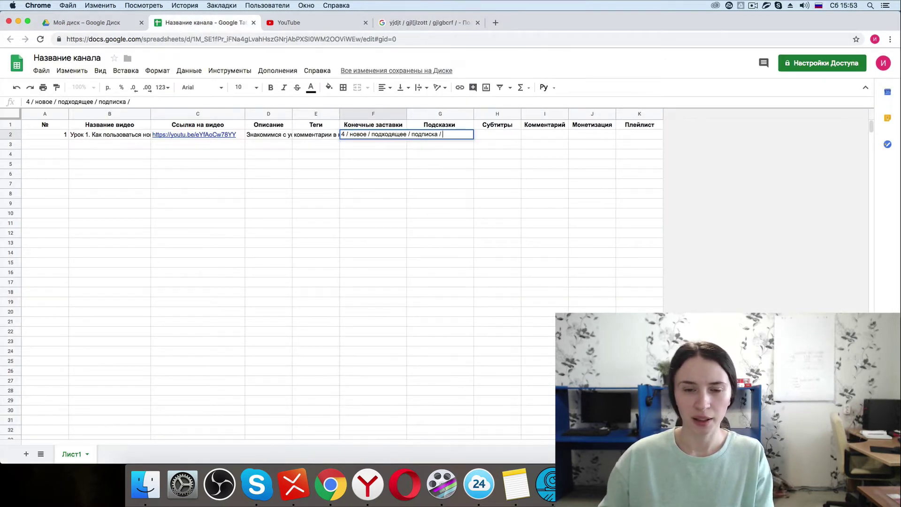
Append "плейлист Новая Творческая Студия" to the end screen entry in F2 and postpone the iCloud alert
{"action": "type", "text": "плейлист "}
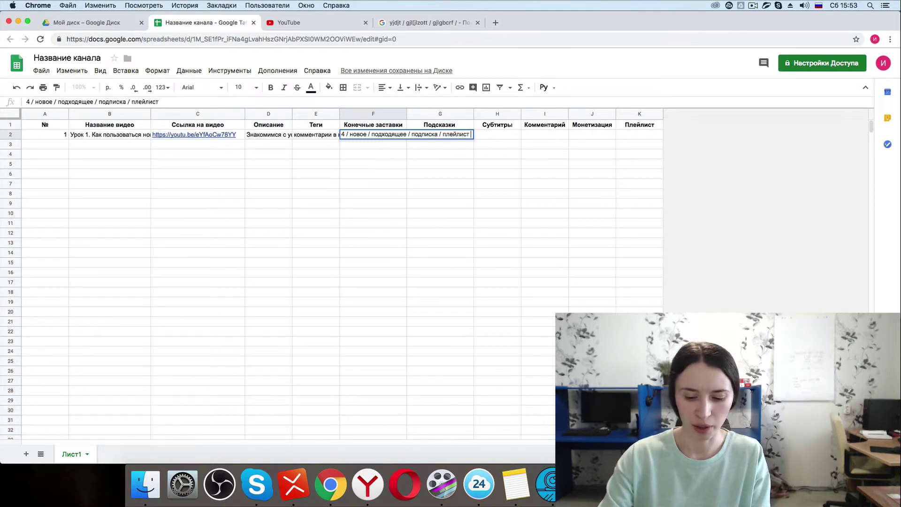
{"action": "type", "text": "Новая "}
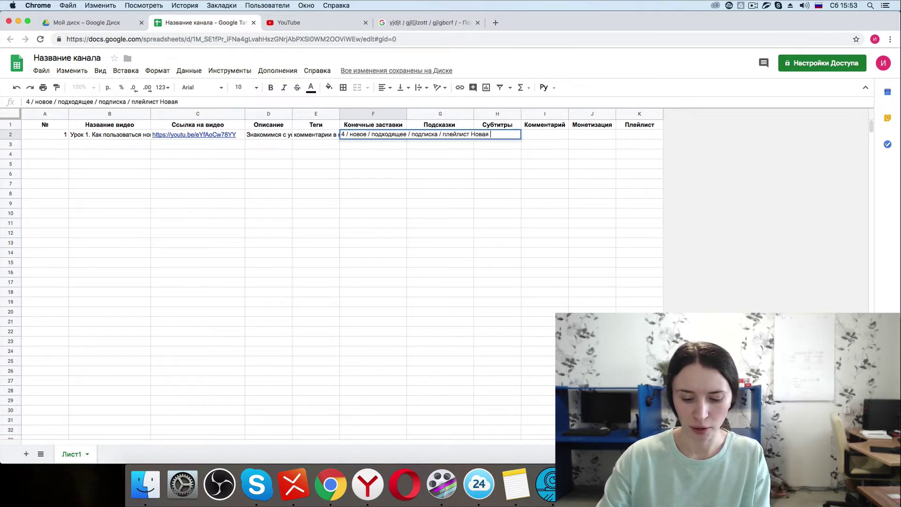
{"action": "type", "text": "Творческая Студия"}
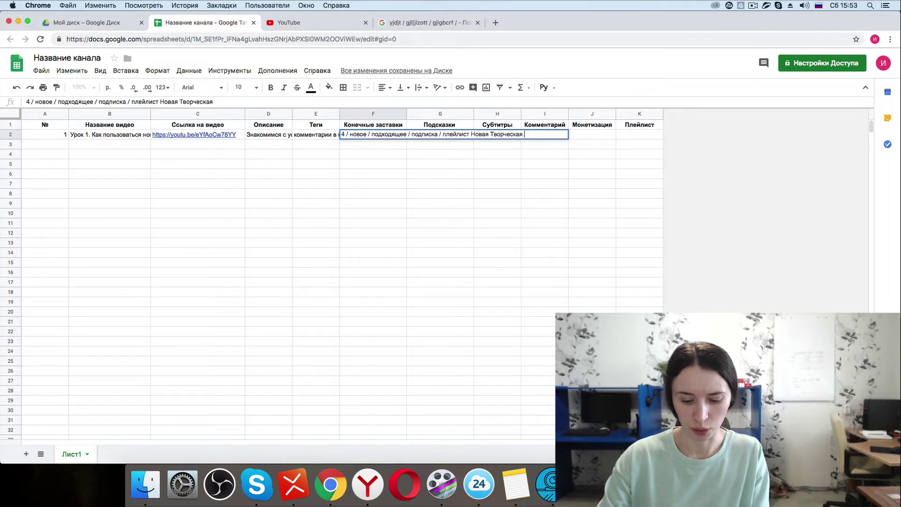
{"action": "left_click", "coordinate": [438, 175]}
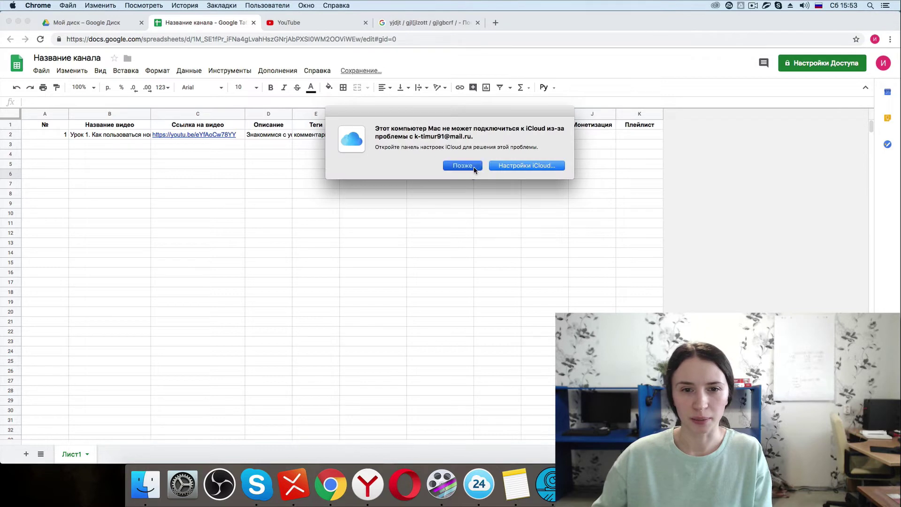
{"action": "left_click", "coordinate": [473, 166]}
Check the "Урок 1" video's Подсказки page on YouTube and enter "-" in cell H2 of the sheet
{"action": "left_click", "coordinate": [284, 24]}
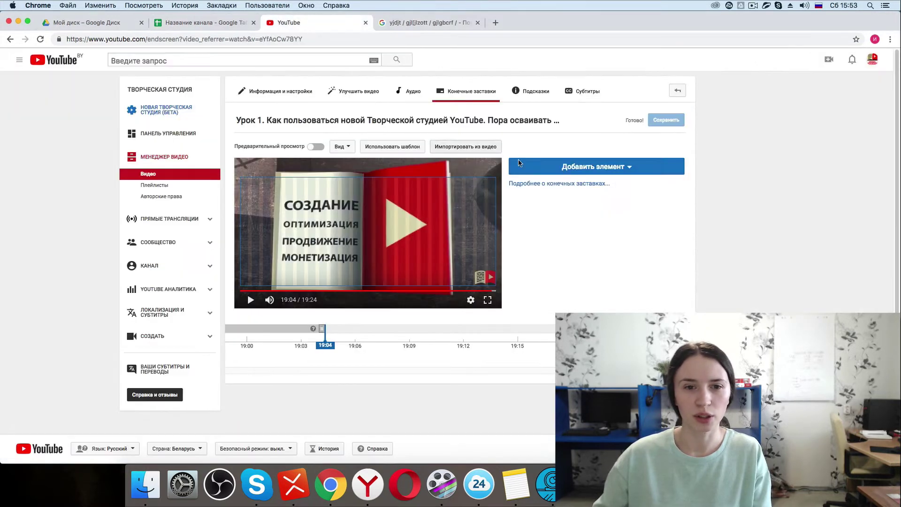
{"action": "left_click", "coordinate": [530, 91]}
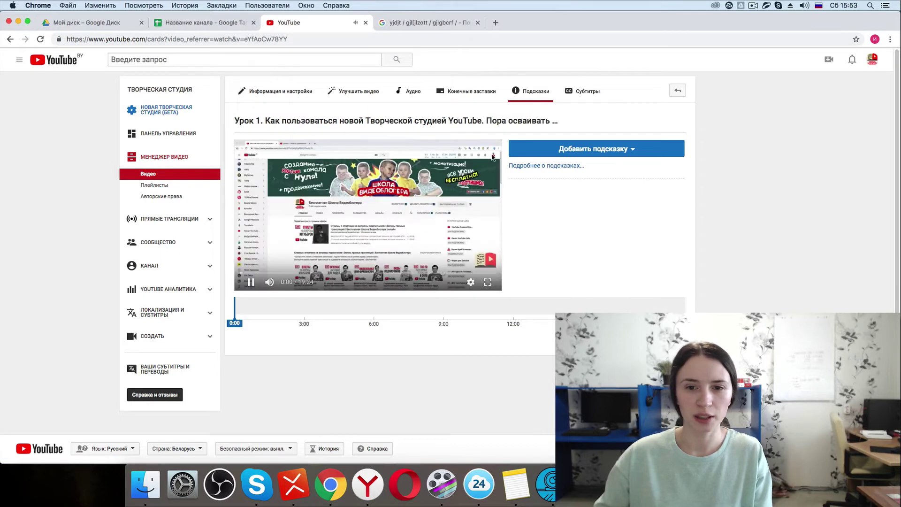
{"action": "left_click", "coordinate": [202, 23]}
{"action": "left_click", "coordinate": [491, 136]}
{"action": "type", "text": "-"}
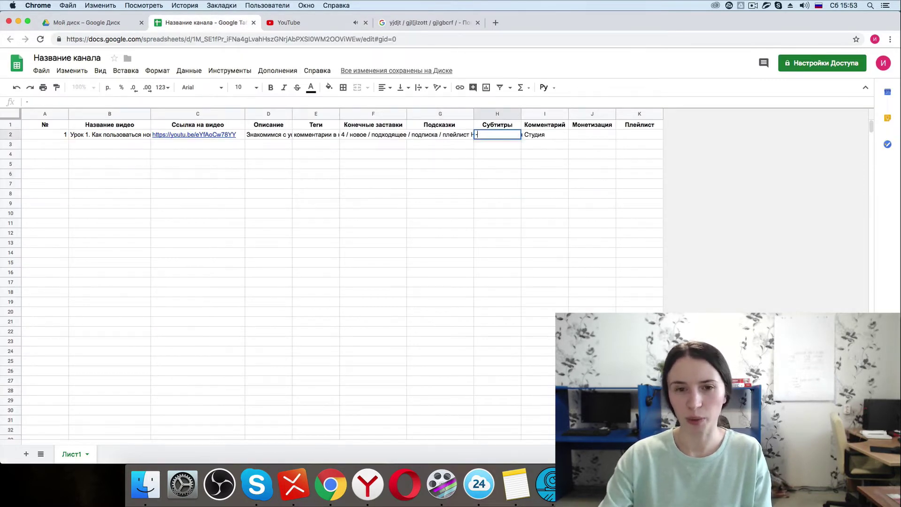
{"action": "left_click", "coordinate": [522, 183]}
Move the "-" entry from H2 to G2 under Подсказки
{"action": "left_click", "coordinate": [492, 133]}
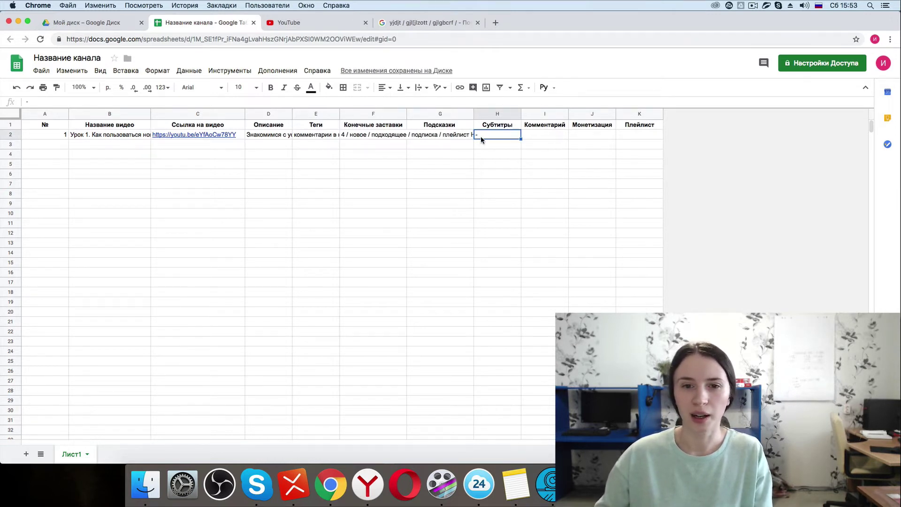
{"action": "left_click", "coordinate": [449, 135]}
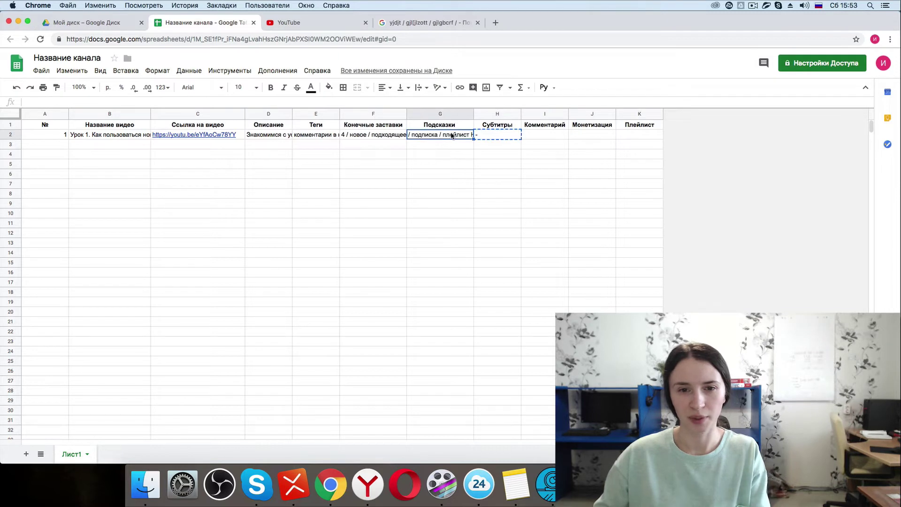
{"action": "type", "text": "-"}
{"action": "left_click", "coordinate": [438, 155]}
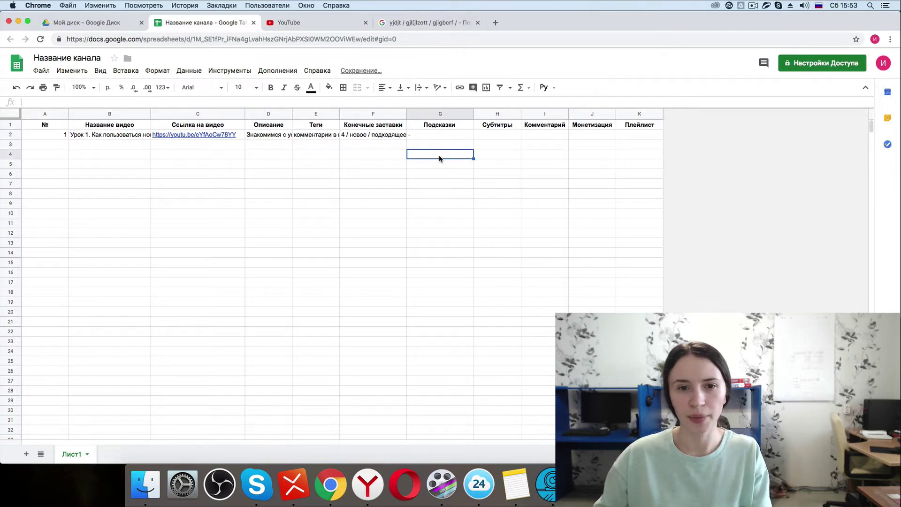
{"action": "left_click", "coordinate": [433, 112]}
{"action": "left_click", "coordinate": [416, 134]}
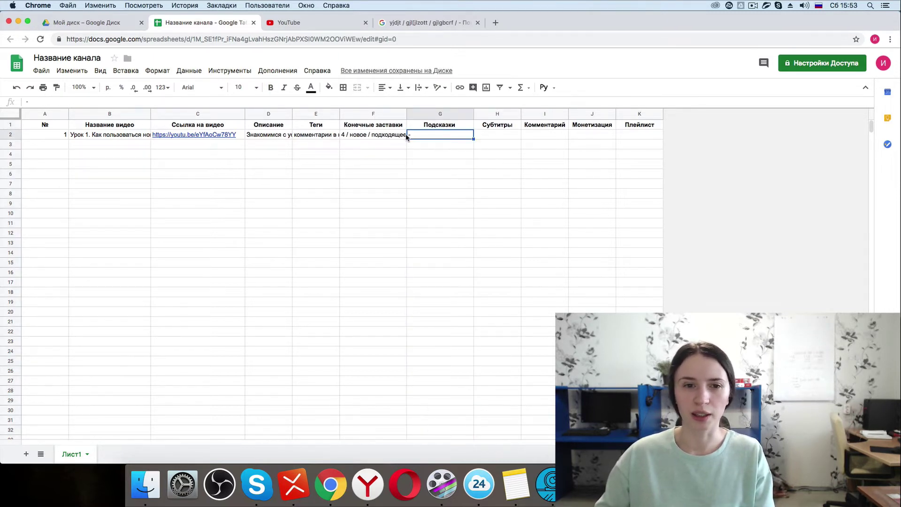
{"action": "left_click", "coordinate": [367, 136]}
{"action": "left_click", "coordinate": [436, 136]}
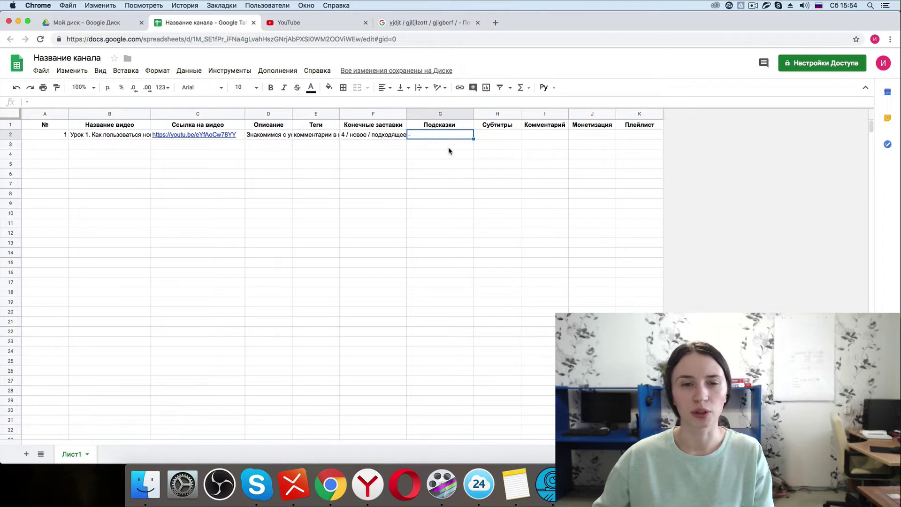
Select H2 under Субтитры, then open the "Урок 1" video's subtitles page on YouTube and pause its player
{"action": "left_click", "coordinate": [497, 134]}
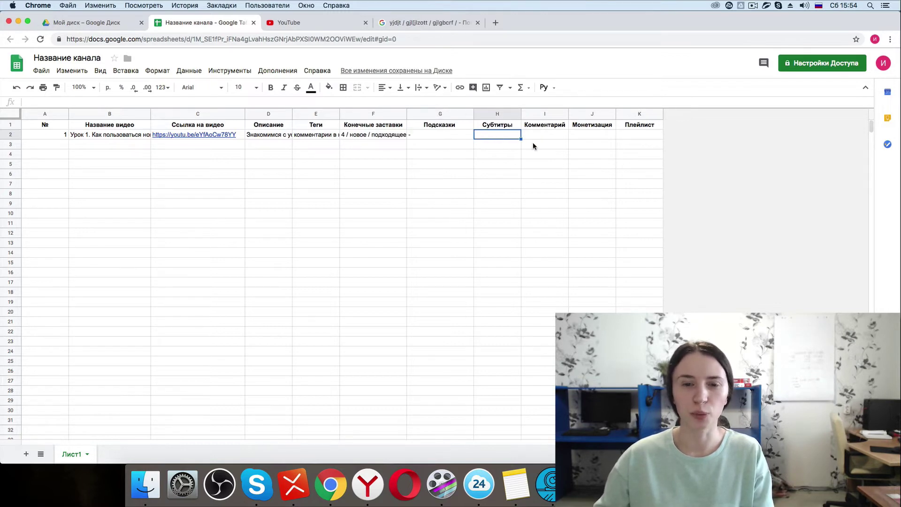
{"action": "left_click", "coordinate": [311, 28]}
{"action": "left_click", "coordinate": [584, 97]}
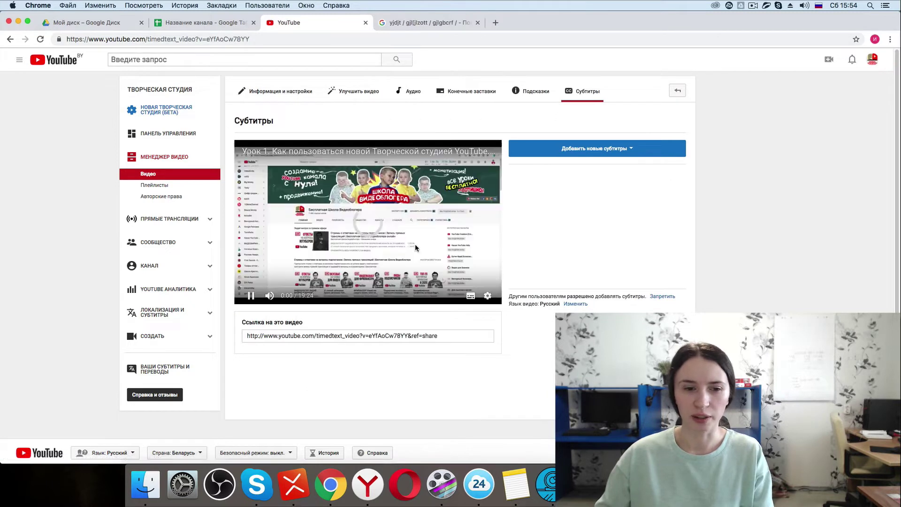
{"action": "left_click", "coordinate": [415, 244]}
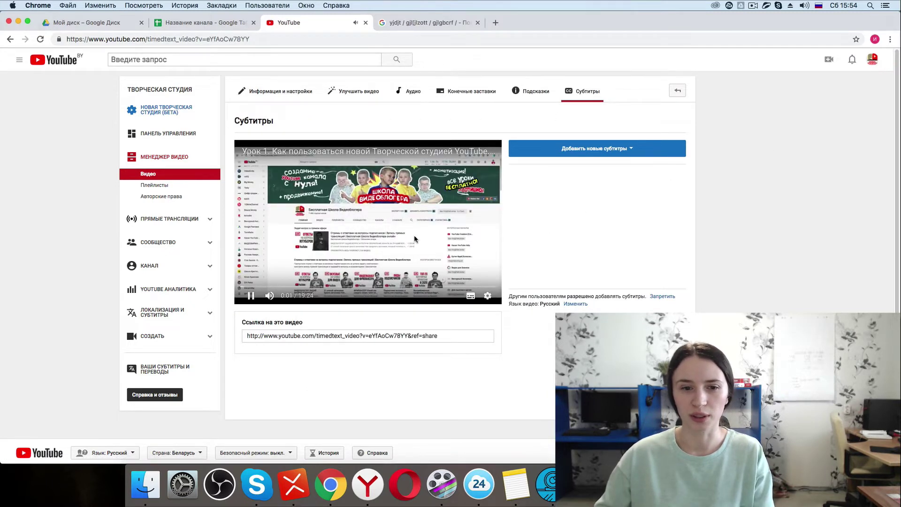
{"action": "left_click", "coordinate": [251, 296]}
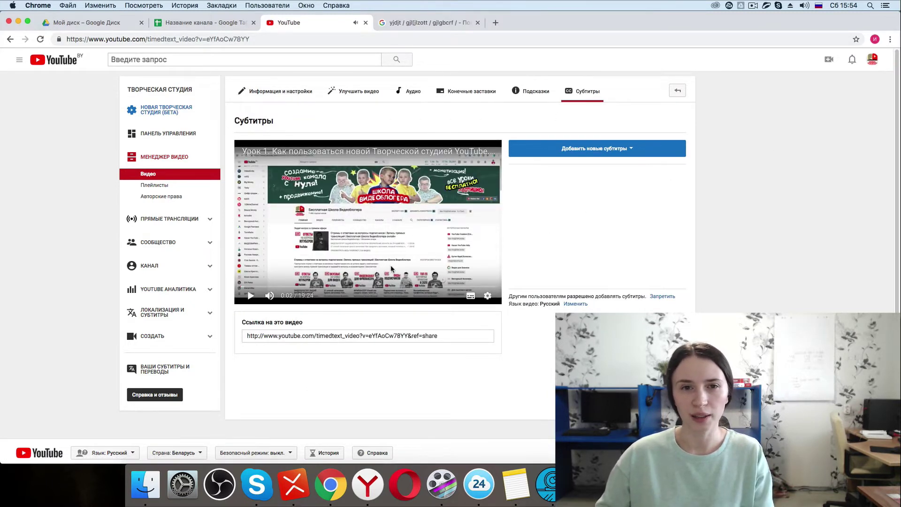
Return to the "Название канала" sheet and insert one column to the right of the Субтитры column H
{"action": "left_click", "coordinate": [207, 18]}
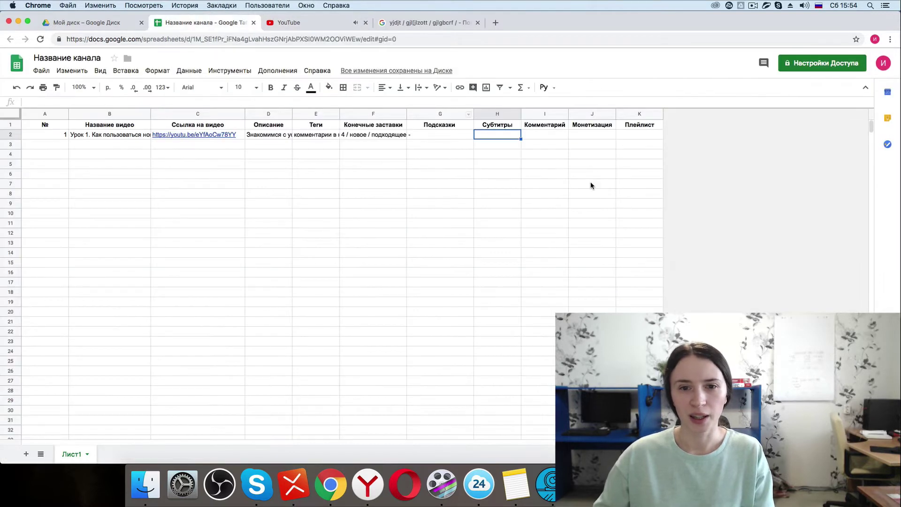
{"action": "double_click", "coordinate": [495, 138]}
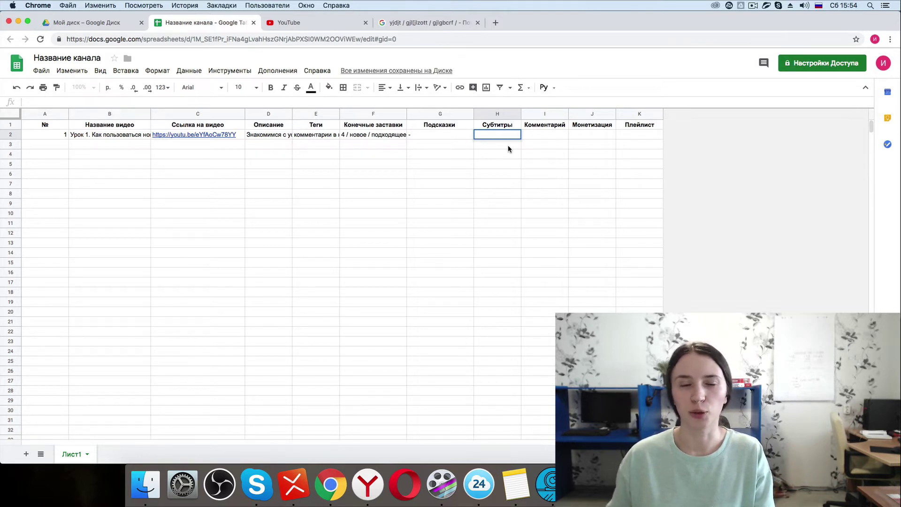
{"action": "key", "text": "Return"}
{"action": "left_click", "coordinate": [497, 136]}
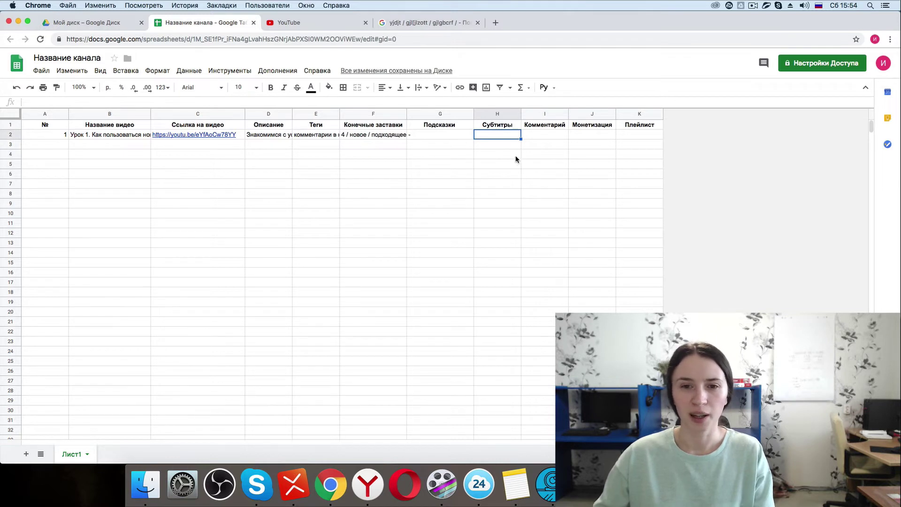
{"action": "left_click", "coordinate": [494, 115]}
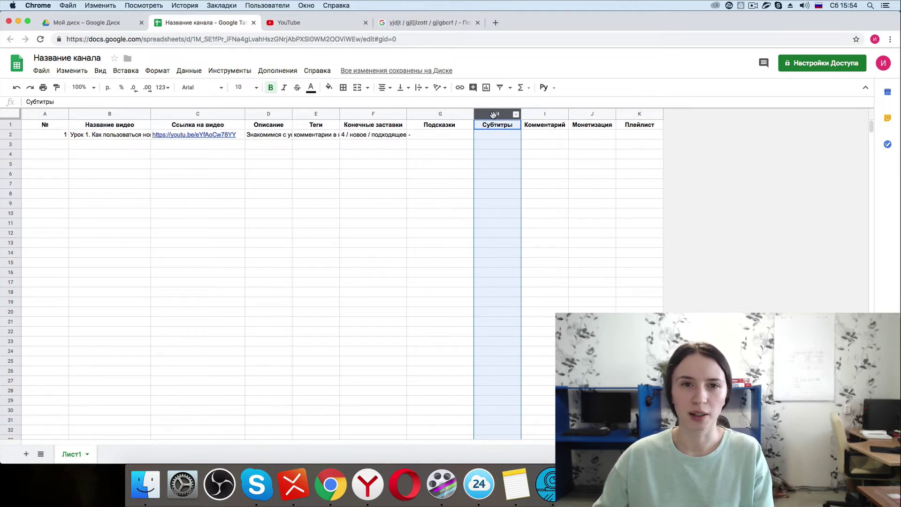
{"action": "right_click", "coordinate": [493, 114]}
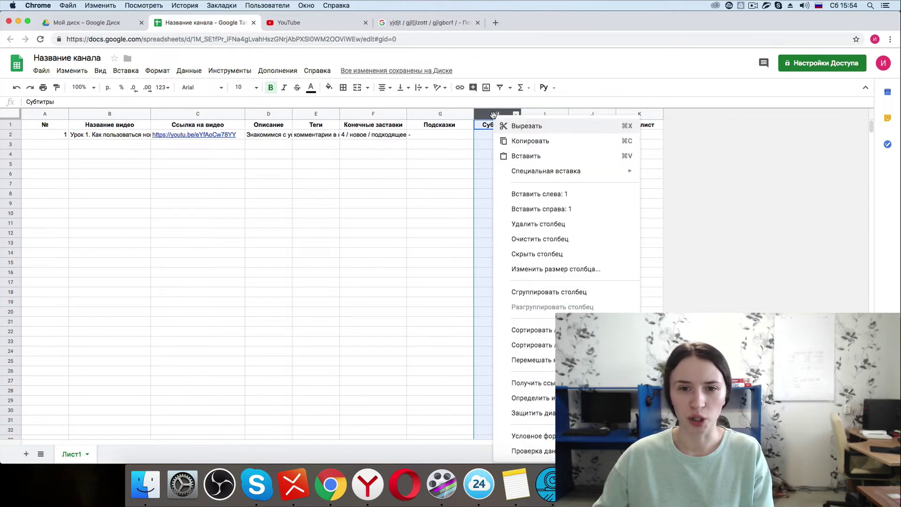
{"action": "left_click", "coordinate": [577, 209]}
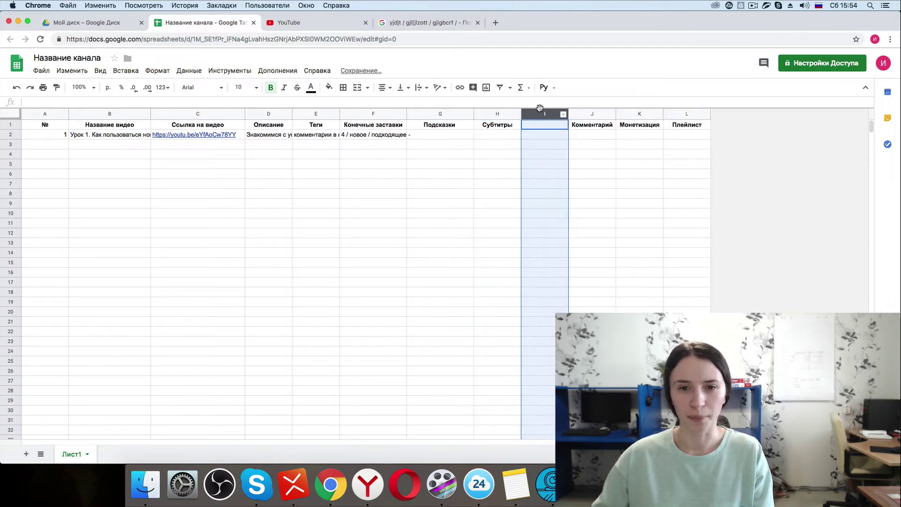
Fill the "Субтитры" header from H1 into the blank header cell I1
{"action": "left_click", "coordinate": [532, 128]}
{"action": "left_click", "coordinate": [505, 125]}
{"action": "left_click_drag", "start_coordinate": [520, 130], "coordinate": [530, 131]}
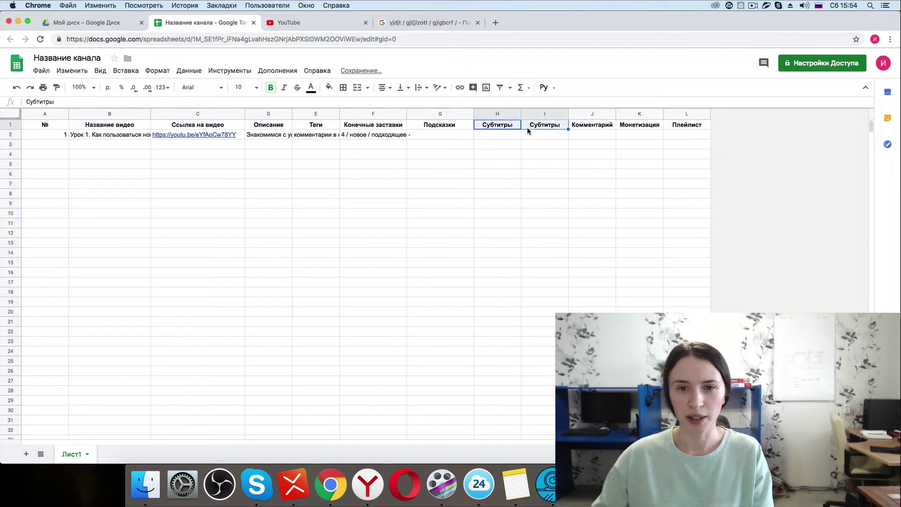
Rename the header in H1 as "Субтитры рус" and the one in I1 as "Субтитры анг"
{"action": "double_click", "coordinate": [515, 126]}
{"action": "type", "text": "рус"}
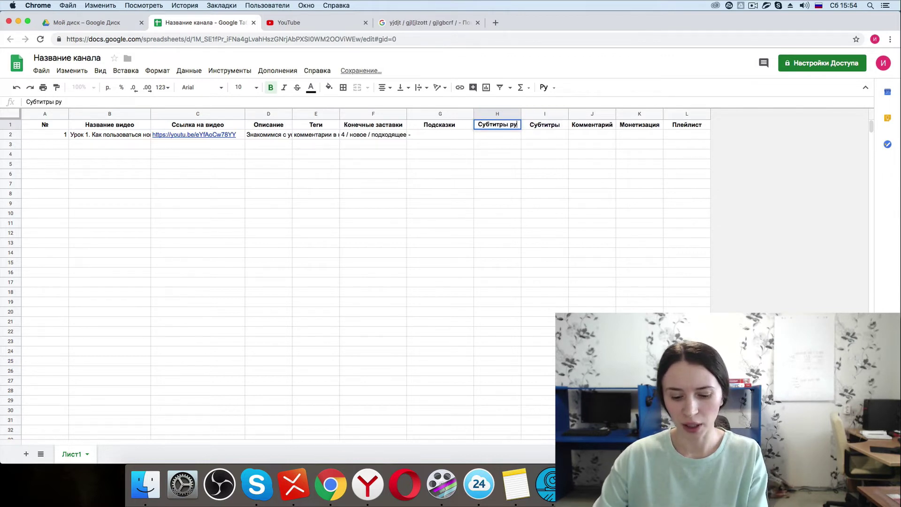
{"action": "left_click", "coordinate": [557, 125]}
{"action": "type", "text": "анг"}
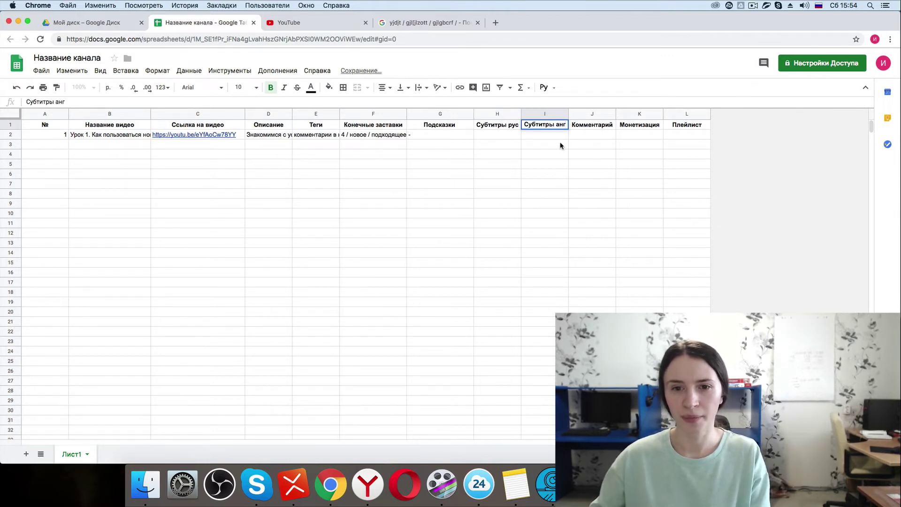
{"action": "key", "text": "Return"}
Fill the "-" entry from G2 across H2 and I2 under the two subtitle columns
{"action": "left_click", "coordinate": [561, 137]}
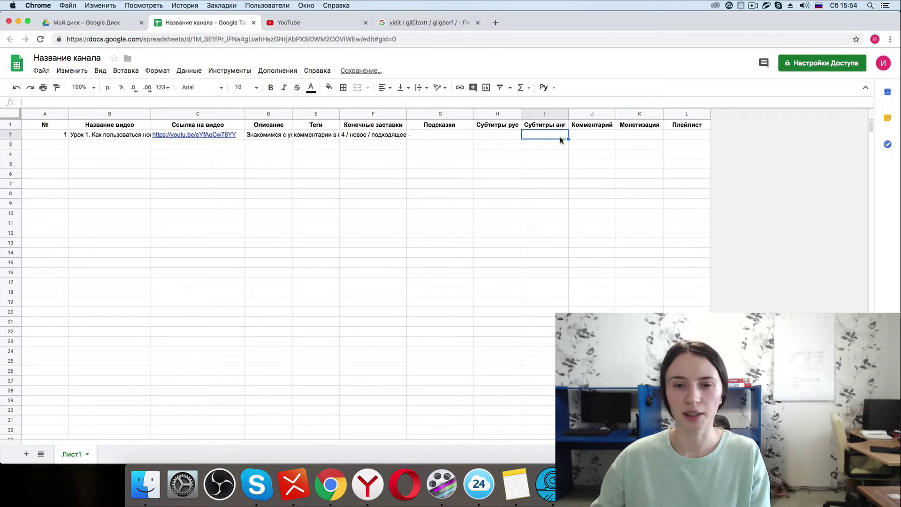
{"action": "left_click", "coordinate": [434, 136]}
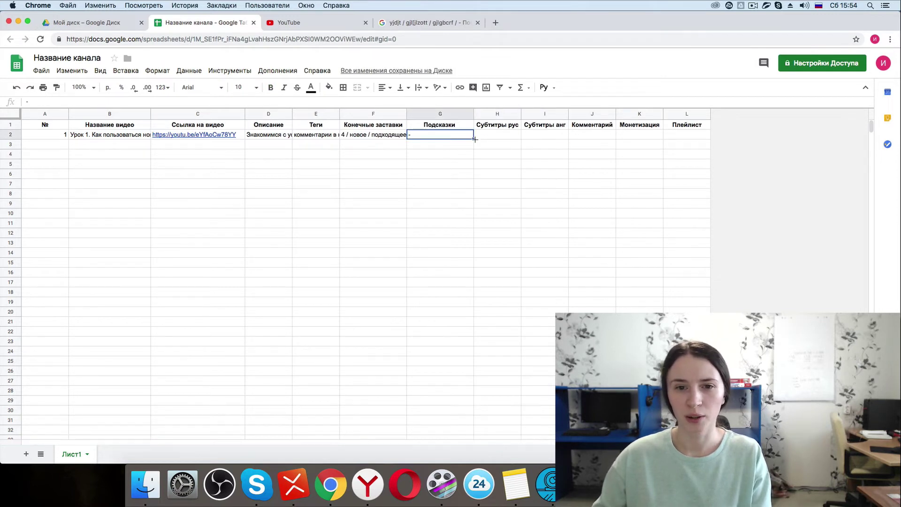
{"action": "left_click_drag", "start_coordinate": [510, 140], "coordinate": [540, 138]}
{"action": "left_click", "coordinate": [536, 155]}
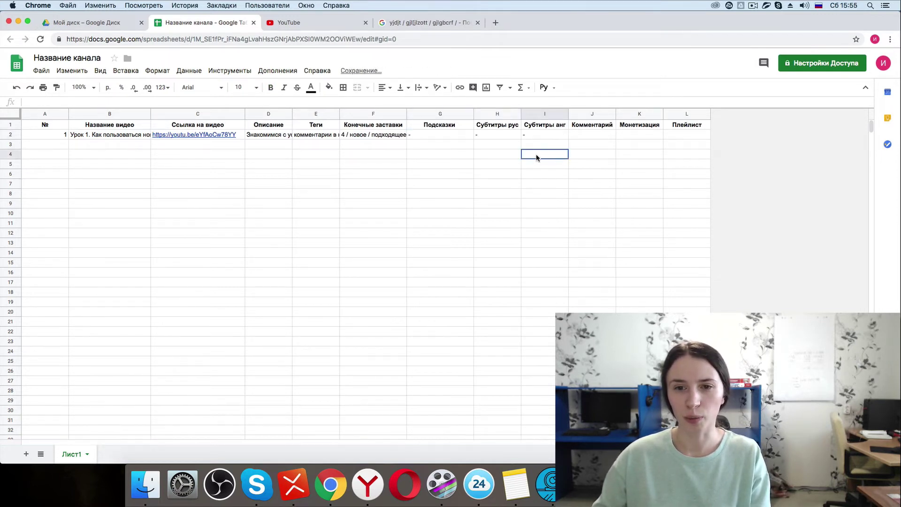
Select the Комментарий column J, then open the "Урок 1" video's watch page on YouTube and close the Google search tab
{"action": "left_click", "coordinate": [592, 115]}
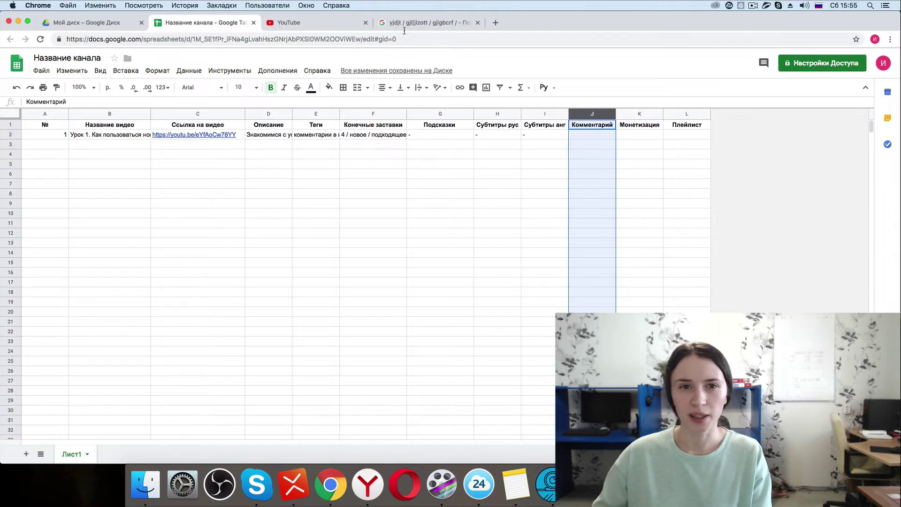
{"action": "left_click", "coordinate": [308, 22]}
{"action": "left_click", "coordinate": [270, 93]}
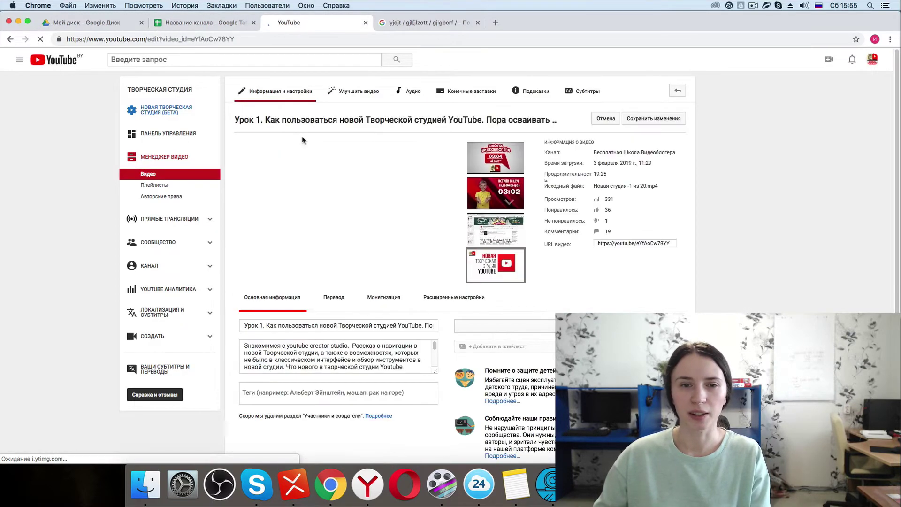
{"action": "left_click", "coordinate": [335, 121]}
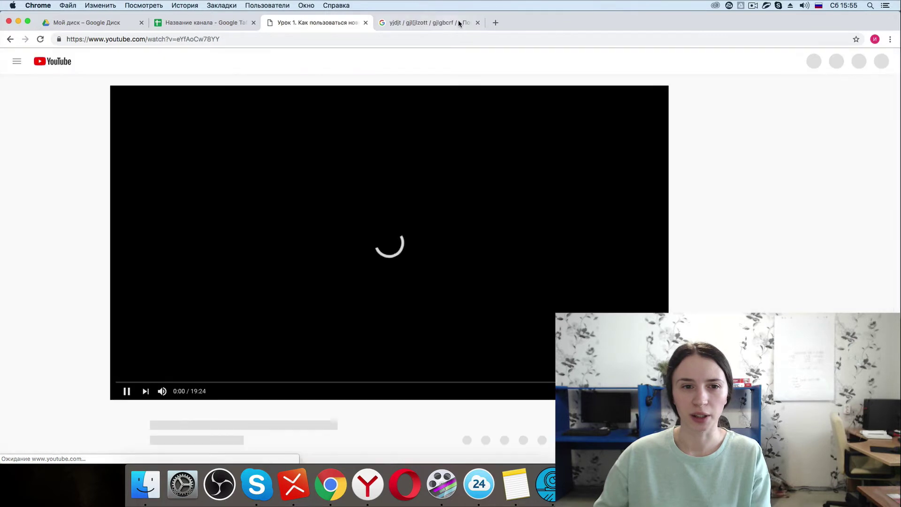
{"action": "left_click", "coordinate": [477, 22]}
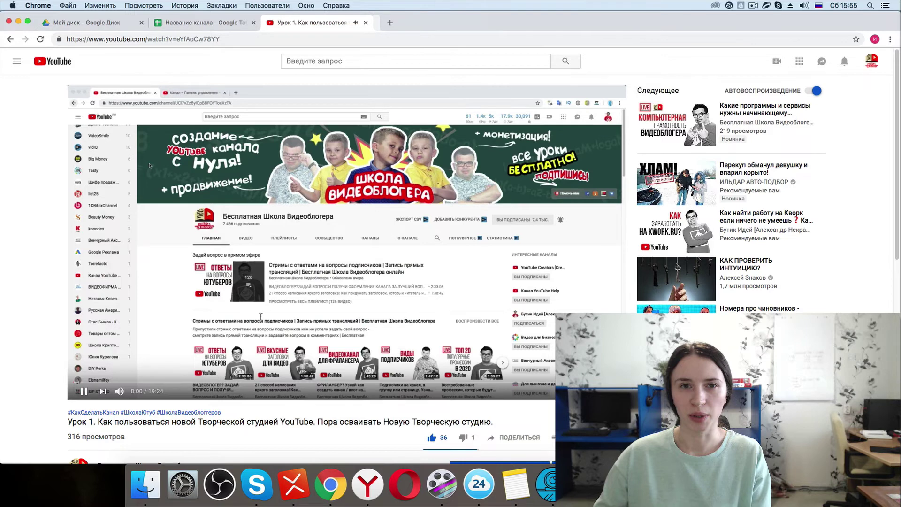
Copy the text of the pinned comment under the "Урок 1" video and paste it into J2 of the sheet
{"action": "scroll", "coordinate": [109, 317], "scroll_direction": "down", "scroll_amount": 8}
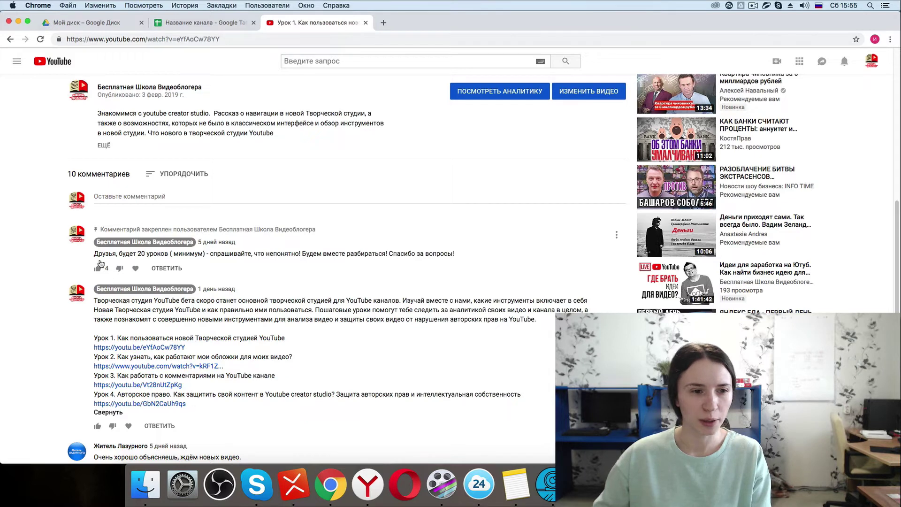
{"action": "left_click_drag", "start_coordinate": [95, 253], "coordinate": [457, 254]}
{"action": "key", "text": "super+c"}
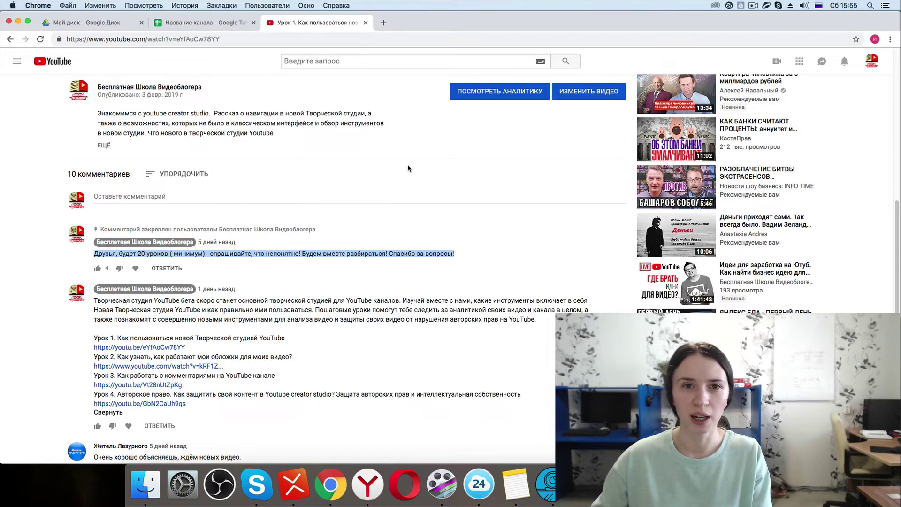
{"action": "left_click", "coordinate": [187, 19]}
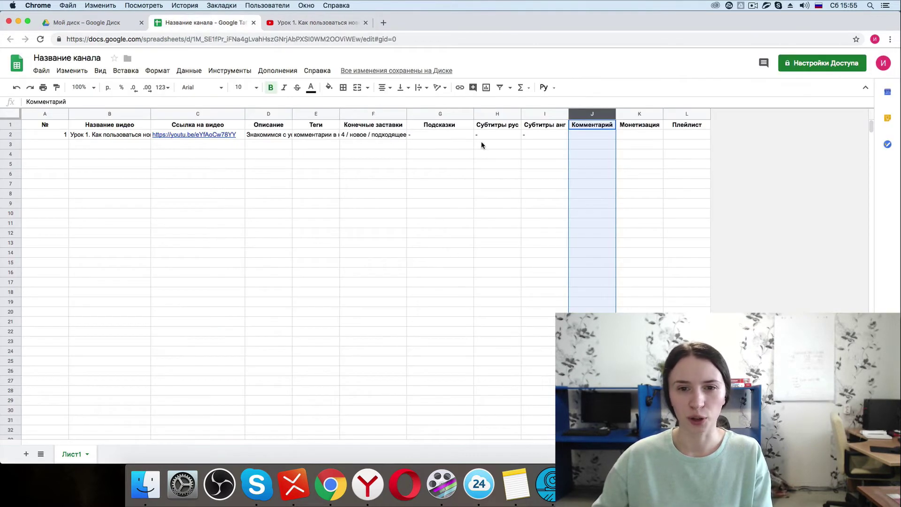
{"action": "double_click", "coordinate": [582, 135]}
{"action": "key", "text": "super+v"}
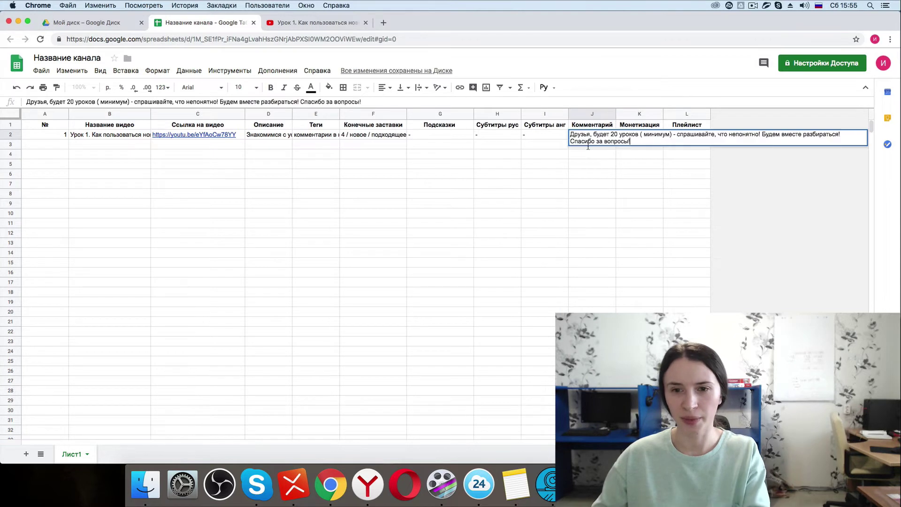
{"action": "key", "text": "Return"}
Set the text wrapping of the comment cell J2 to clip the overflow
{"action": "left_click", "coordinate": [592, 138]}
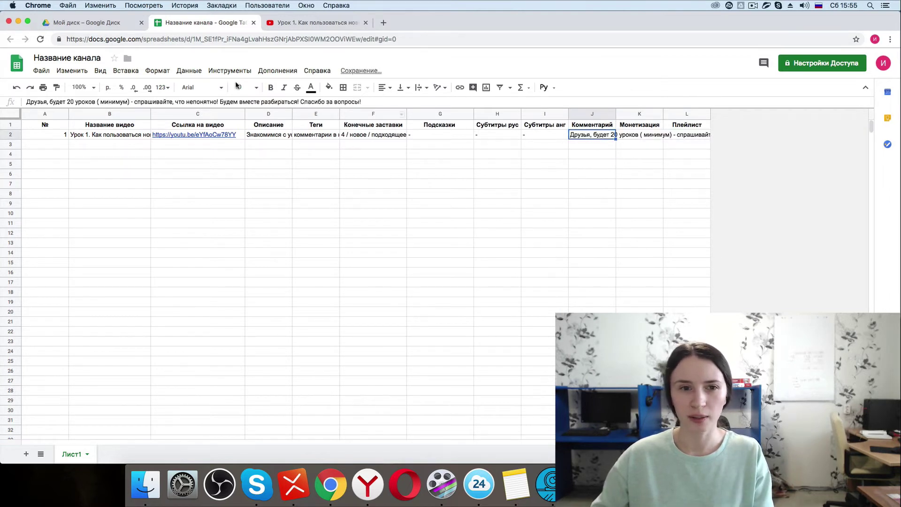
{"action": "left_click", "coordinate": [428, 87]}
{"action": "left_click", "coordinate": [445, 109]}
Try a light green and a light yellow fill color on K2 under Монетизация
{"action": "left_click", "coordinate": [642, 136]}
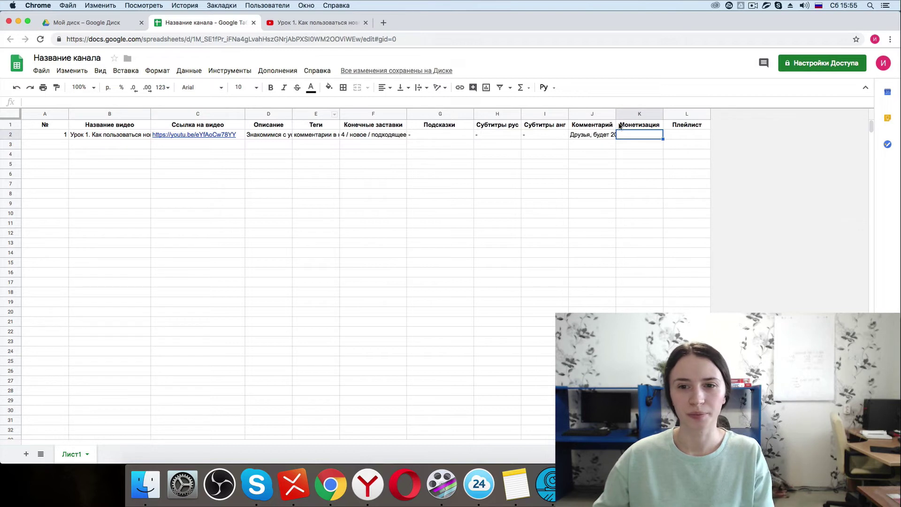
{"action": "left_click", "coordinate": [635, 113]}
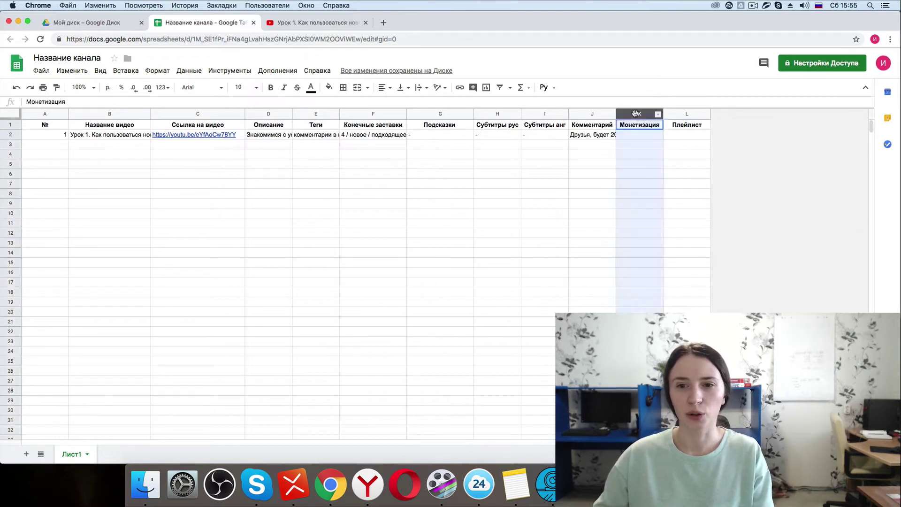
{"action": "left_click", "coordinate": [636, 139]}
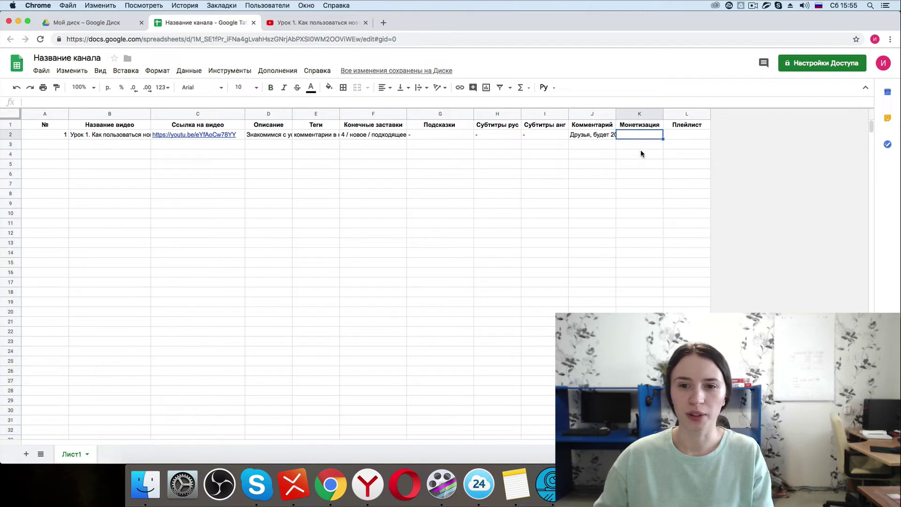
{"action": "left_click", "coordinate": [330, 88]}
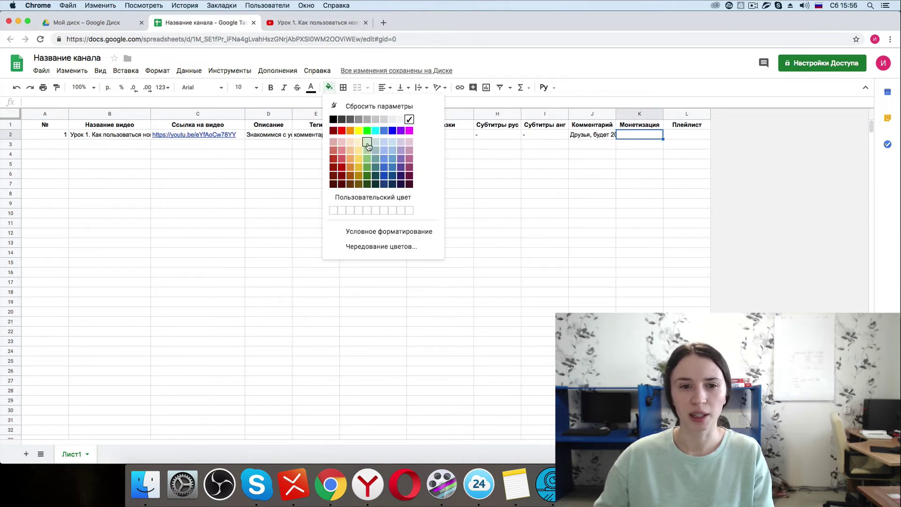
{"action": "left_click", "coordinate": [367, 150]}
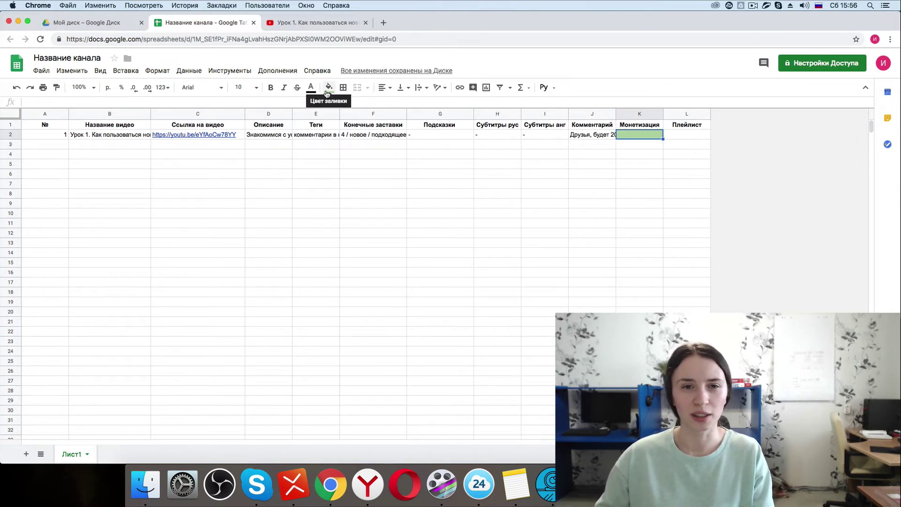
{"action": "left_click", "coordinate": [328, 90]}
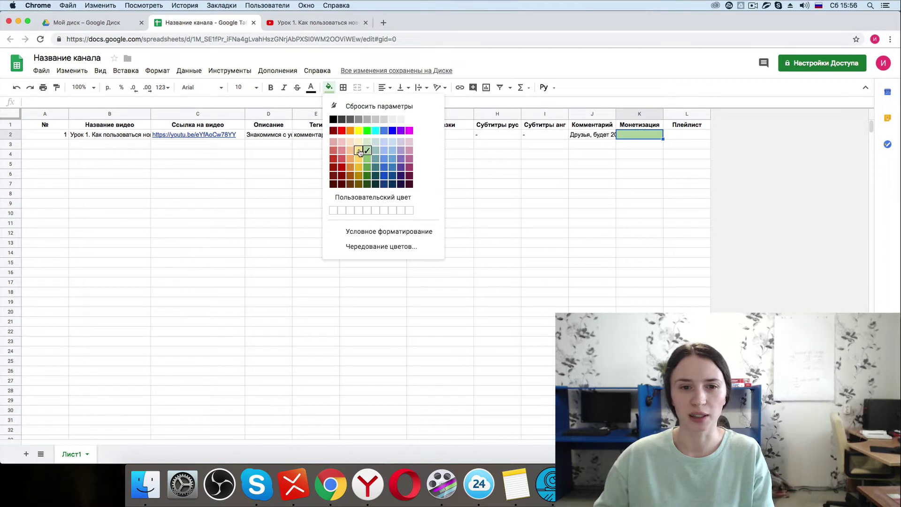
{"action": "left_click", "coordinate": [361, 152]}
Fill K2 under Монетизация with a light red color
{"action": "left_click", "coordinate": [328, 88]}
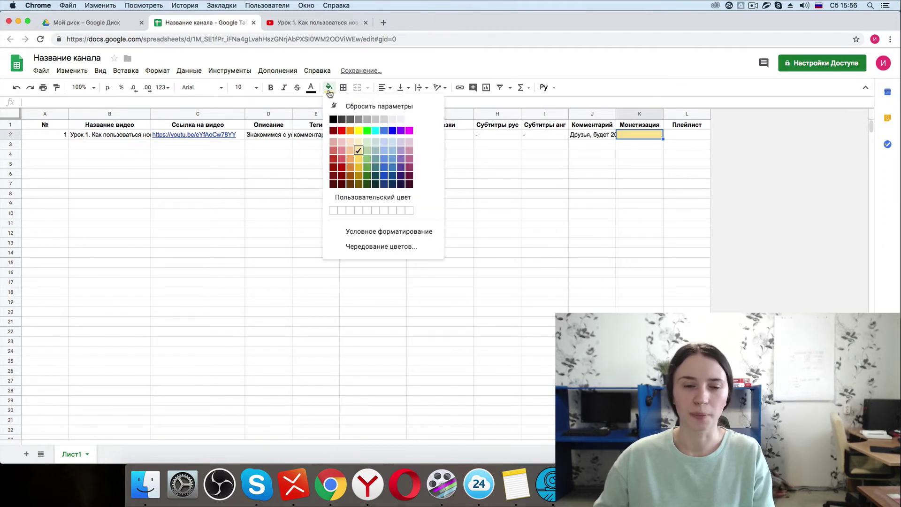
{"action": "left_click", "coordinate": [342, 158]}
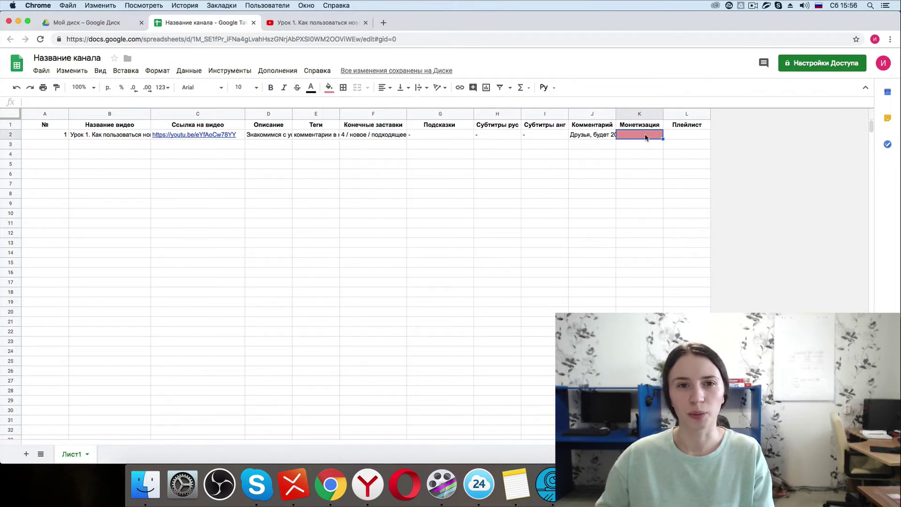
Enter "2 / инструкциях /" in L2 under Плейлист for the "Урок 1" video
{"action": "left_click", "coordinate": [684, 140]}
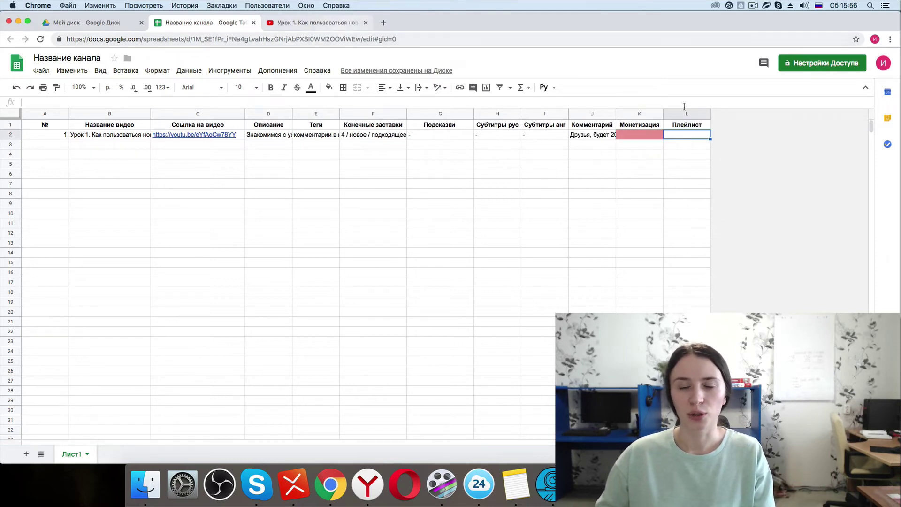
{"action": "left_click", "coordinate": [310, 24]}
{"action": "scroll", "coordinate": [441, 230], "scroll_direction": "up", "scroll_amount": 6}
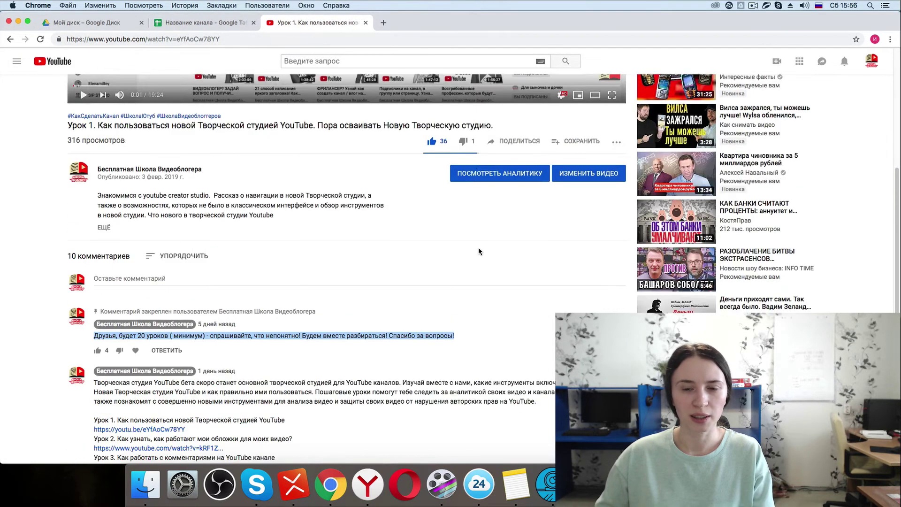
{"action": "left_click", "coordinate": [214, 25]}
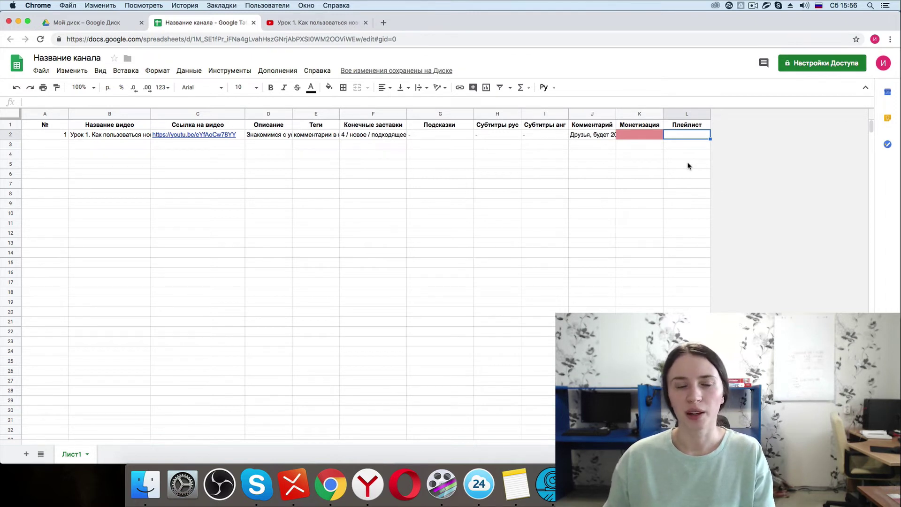
{"action": "double_click", "coordinate": [682, 132]}
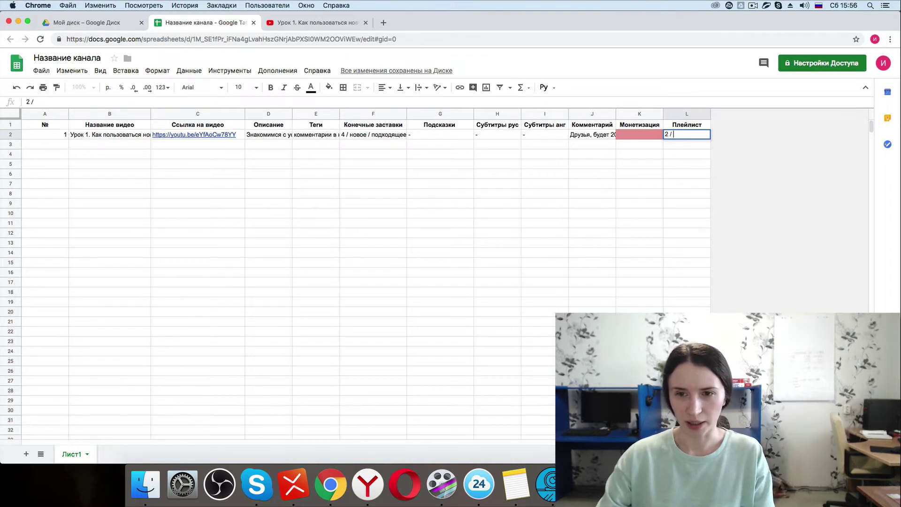
{"action": "type", "text": "2 / инстру"}
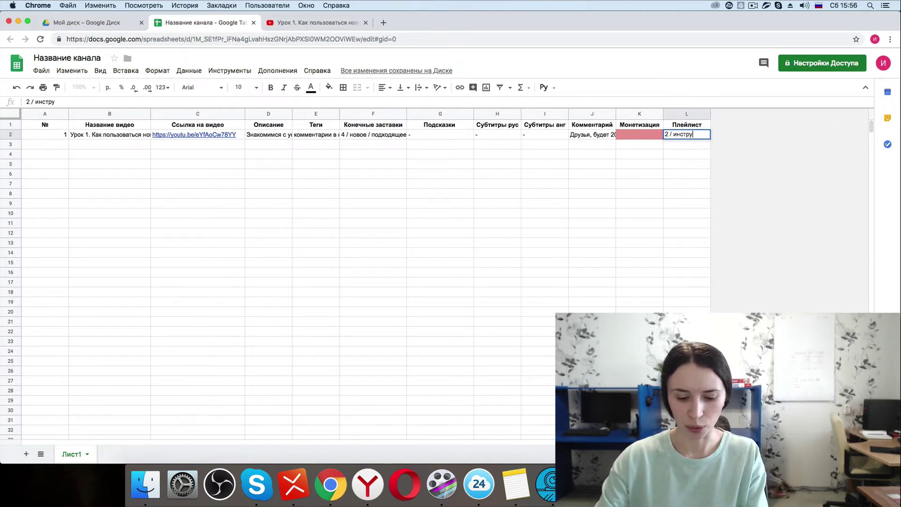
{"action": "type", "text": "кциях /"}
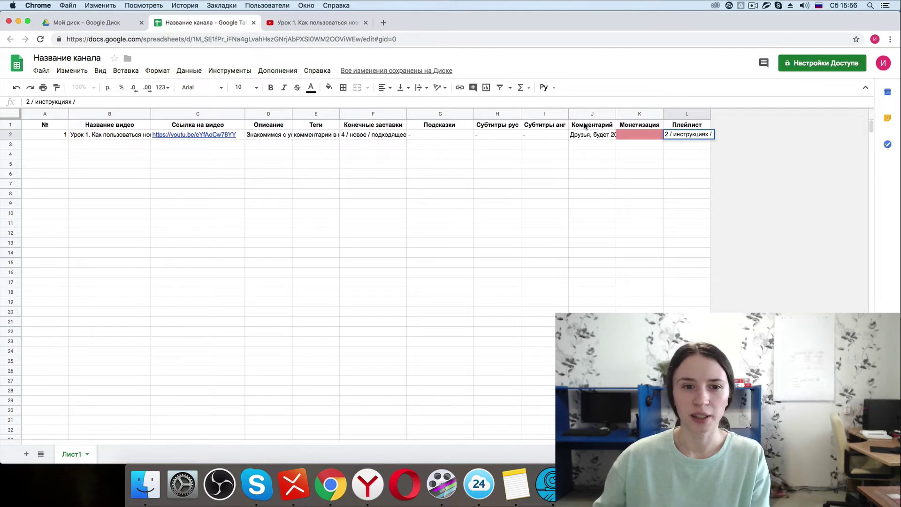
Review the end-screen entry in F2, the Подсказки, Субтитры рус and Монетизация columns, and the video's row with its link
{"action": "double_click", "coordinate": [399, 136]}
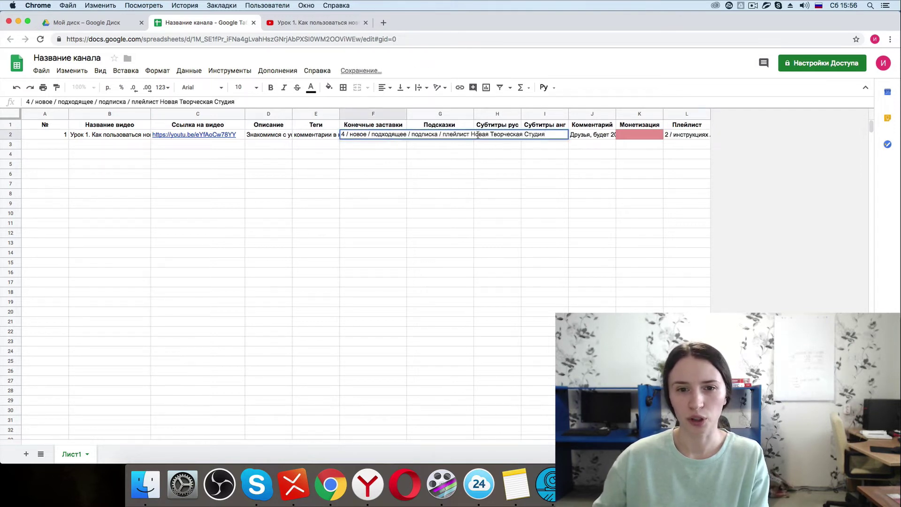
{"action": "left_click", "coordinate": [640, 174]}
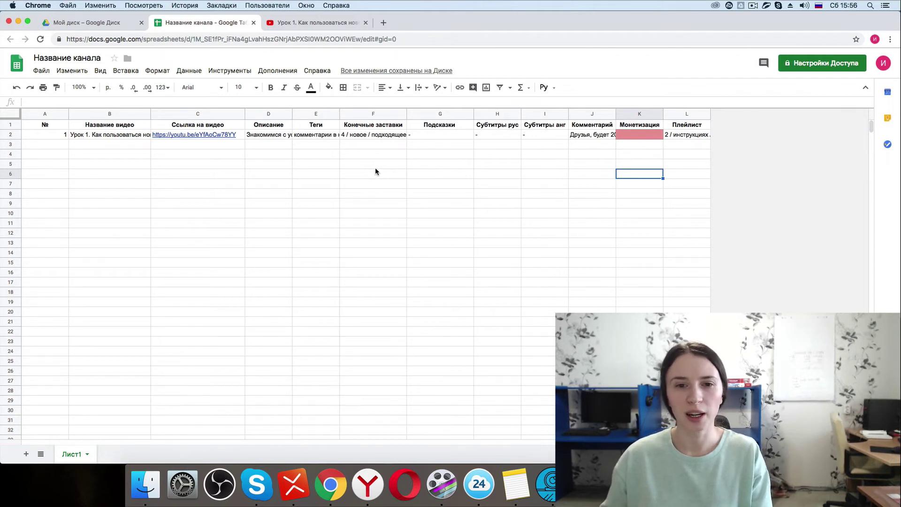
{"action": "left_click", "coordinate": [451, 113]}
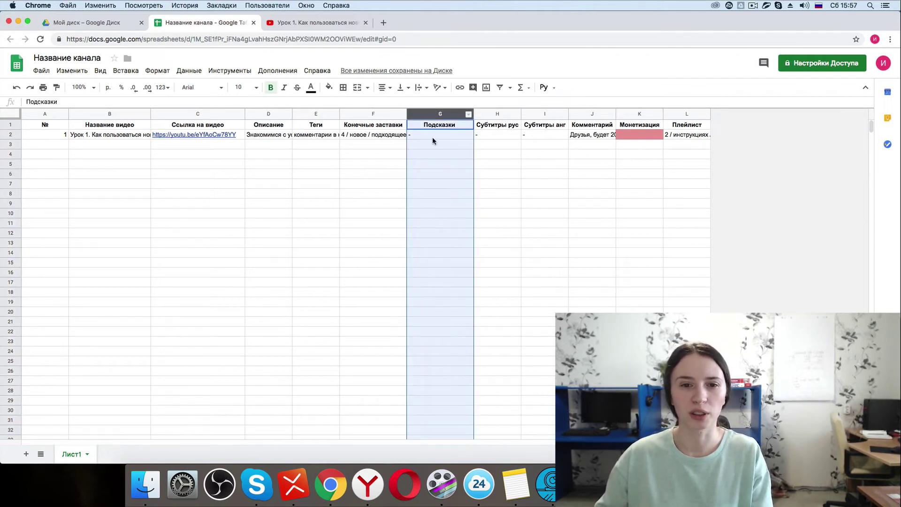
{"action": "left_click", "coordinate": [494, 113]}
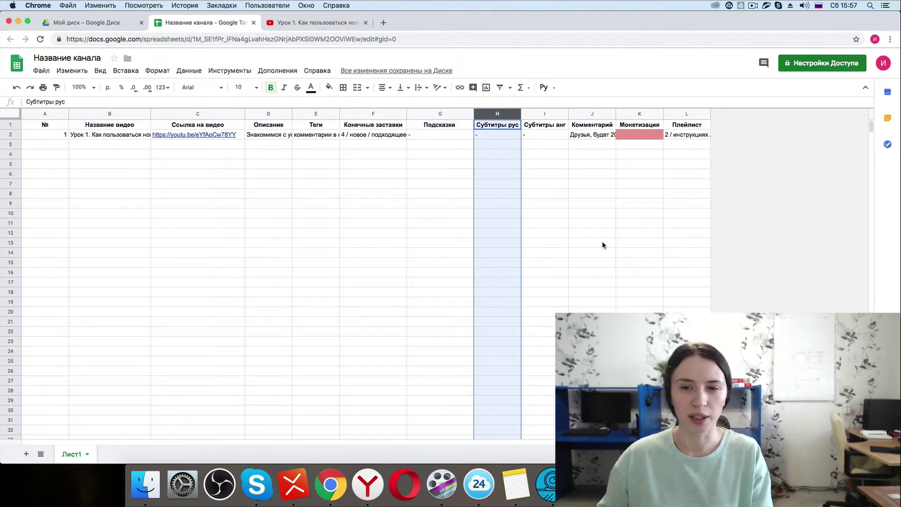
{"action": "left_click", "coordinate": [638, 114]}
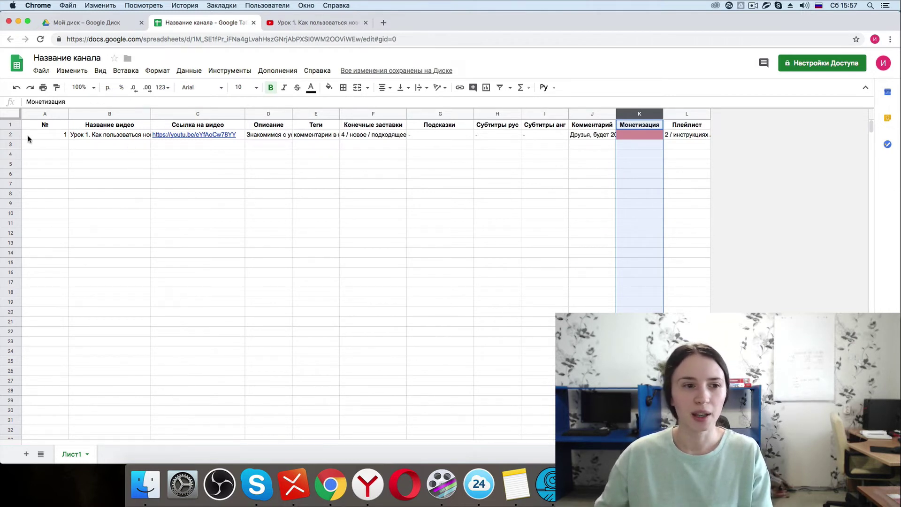
{"action": "left_click", "coordinate": [10, 136]}
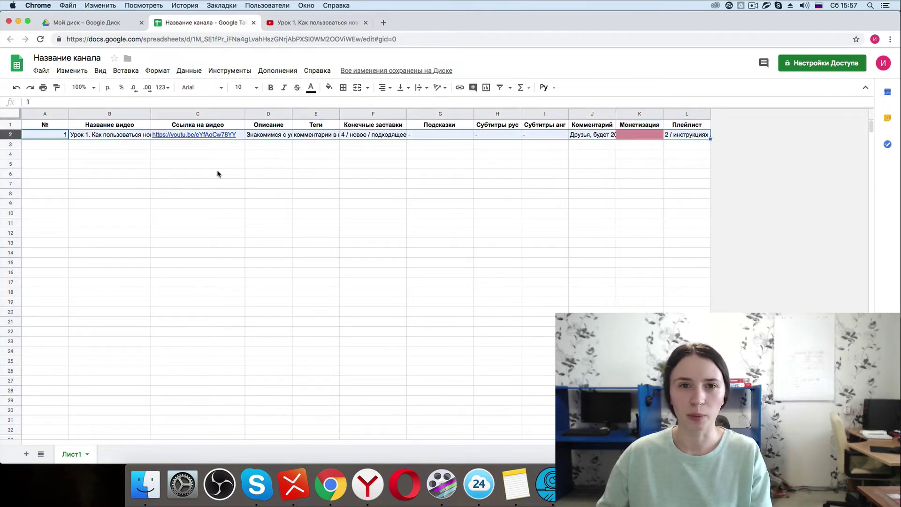
{"action": "left_click", "coordinate": [240, 182]}
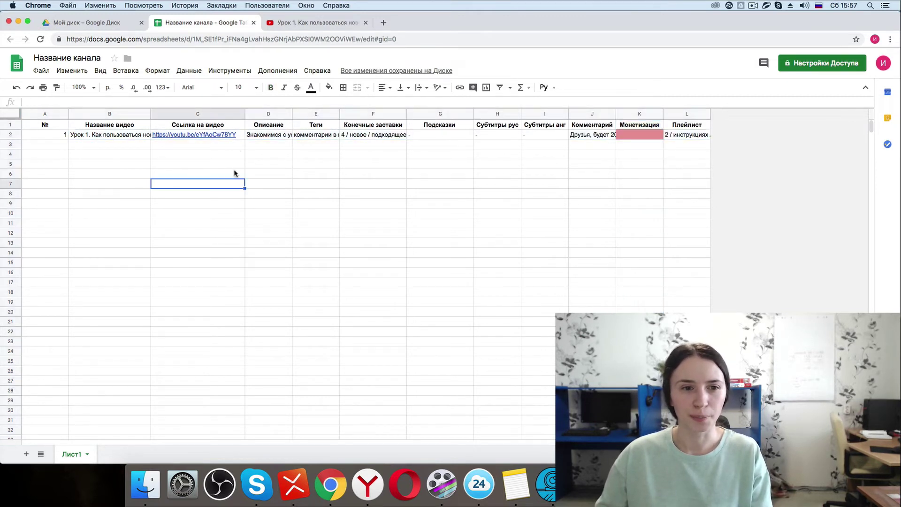
{"action": "left_click", "coordinate": [190, 137]}
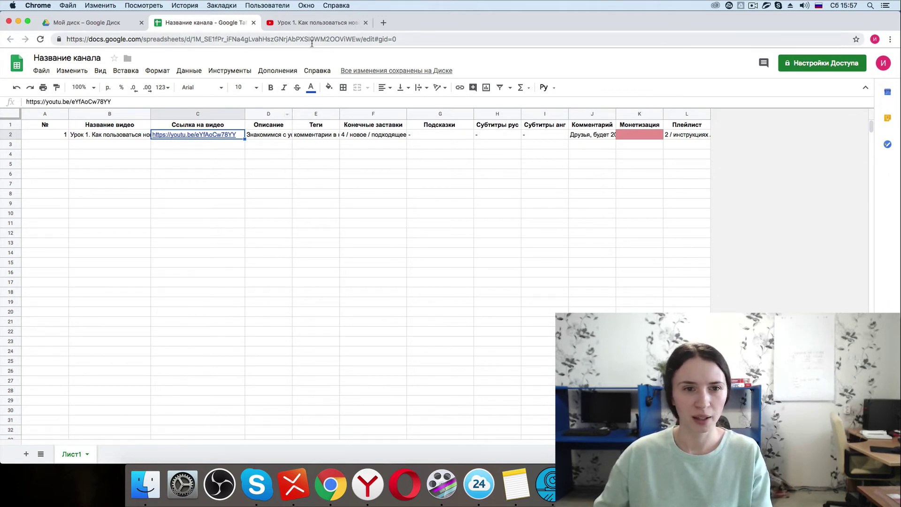
Switch to YouTube, go to the channel page and open the newest comment notification, on the automatic subtitles video
{"action": "left_click", "coordinate": [296, 28]}
{"action": "left_click", "coordinate": [130, 345]}
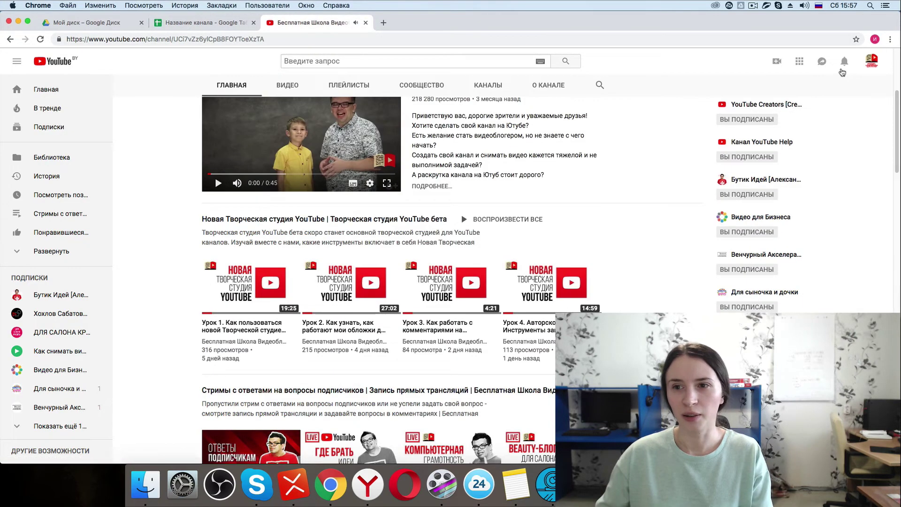
{"action": "left_click", "coordinate": [845, 61]}
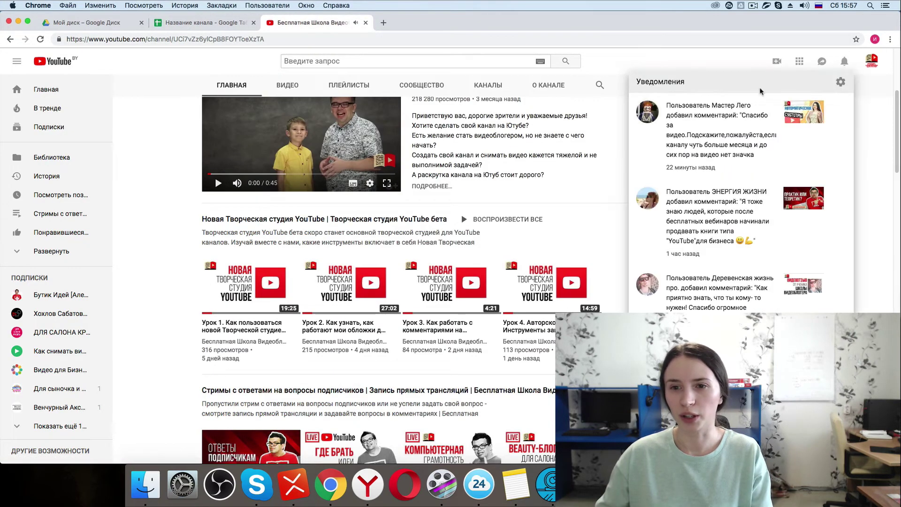
{"action": "left_click", "coordinate": [729, 135]}
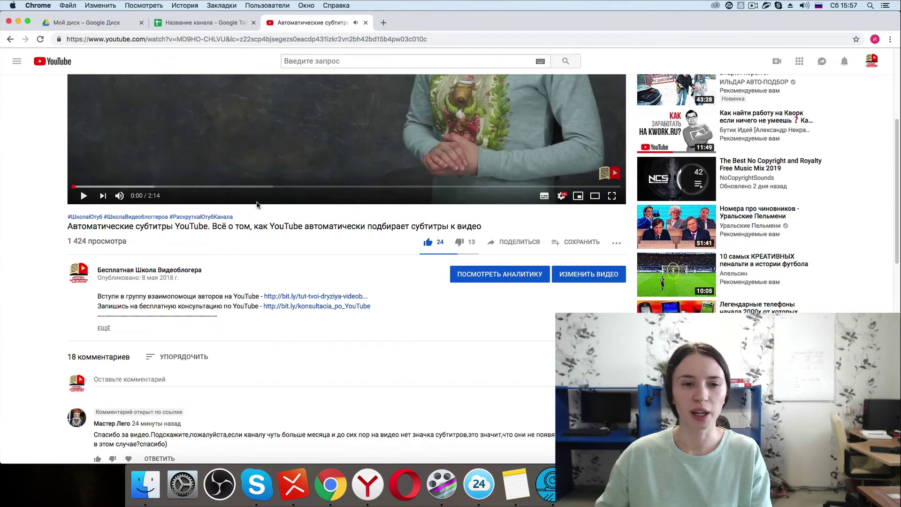
{"action": "scroll", "coordinate": [402, 179], "scroll_direction": "up", "scroll_amount": 4}
{"action": "scroll", "coordinate": [422, 182], "scroll_direction": "down", "scroll_amount": 2}
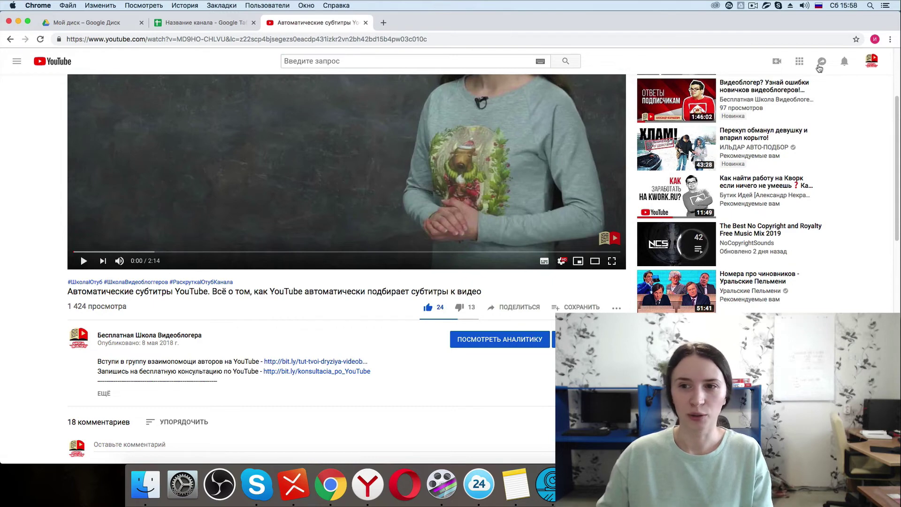
{"action": "left_click", "coordinate": [844, 61]}
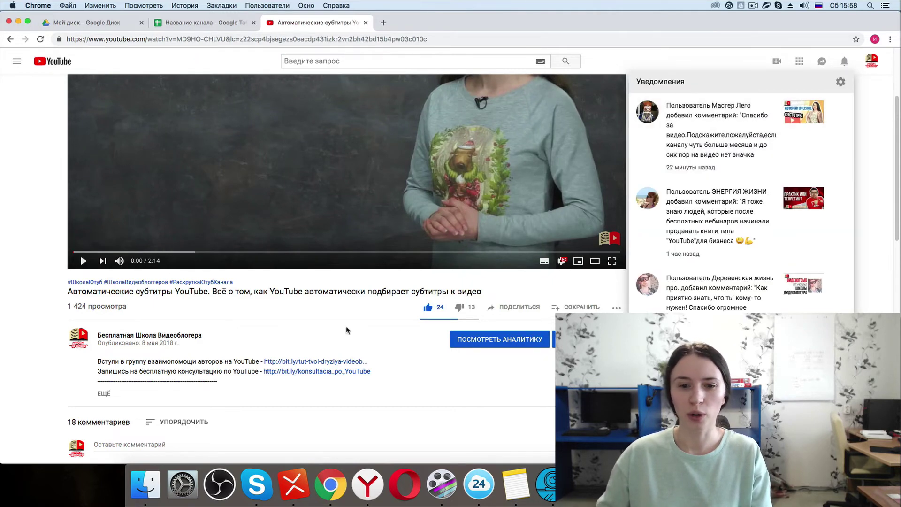
{"action": "left_click", "coordinate": [360, 331]}
{"action": "left_click", "coordinate": [206, 22]}
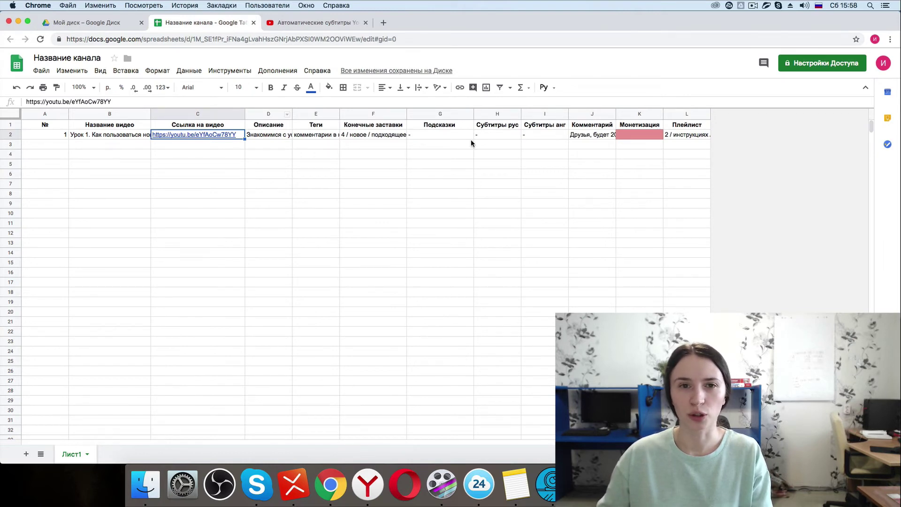
{"action": "left_click", "coordinate": [439, 114]}
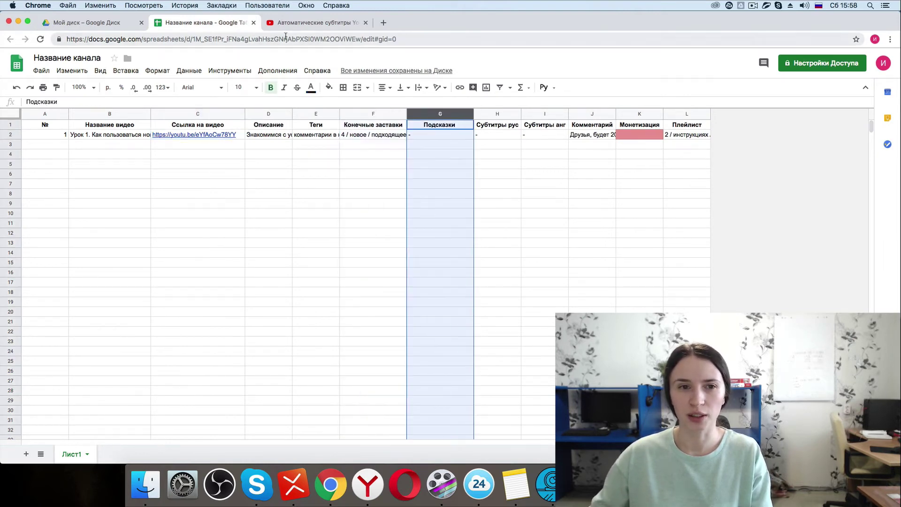
Copy the share link of the "Автоматические субтитры YouTube" video and search the channel sheet for it
{"action": "left_click", "coordinate": [315, 23]}
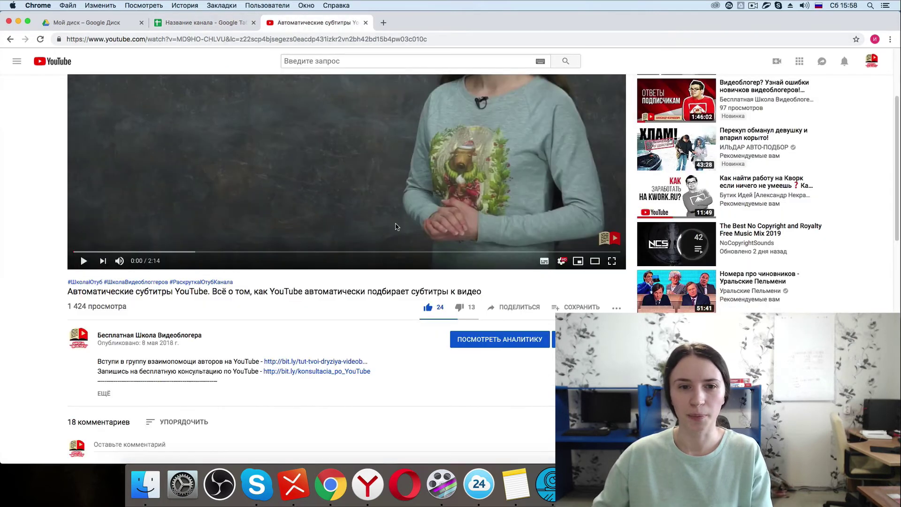
{"action": "left_click", "coordinate": [518, 307]}
{"action": "left_click", "coordinate": [523, 376]}
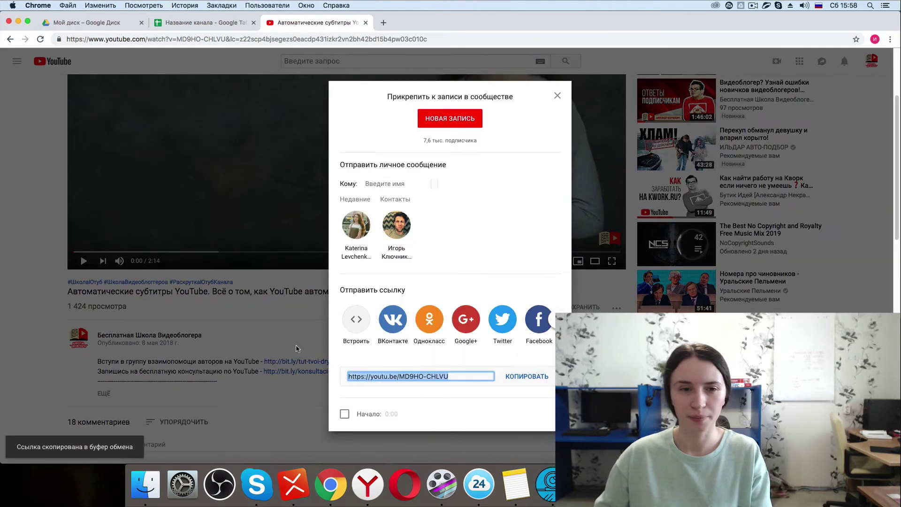
{"action": "left_click", "coordinate": [303, 361]}
{"action": "left_click", "coordinate": [177, 28]}
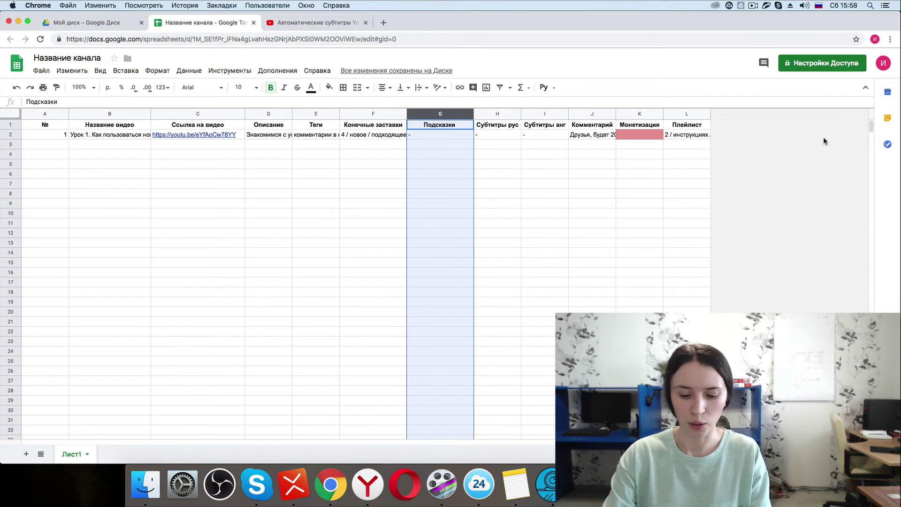
{"action": "key", "text": "super+f"}
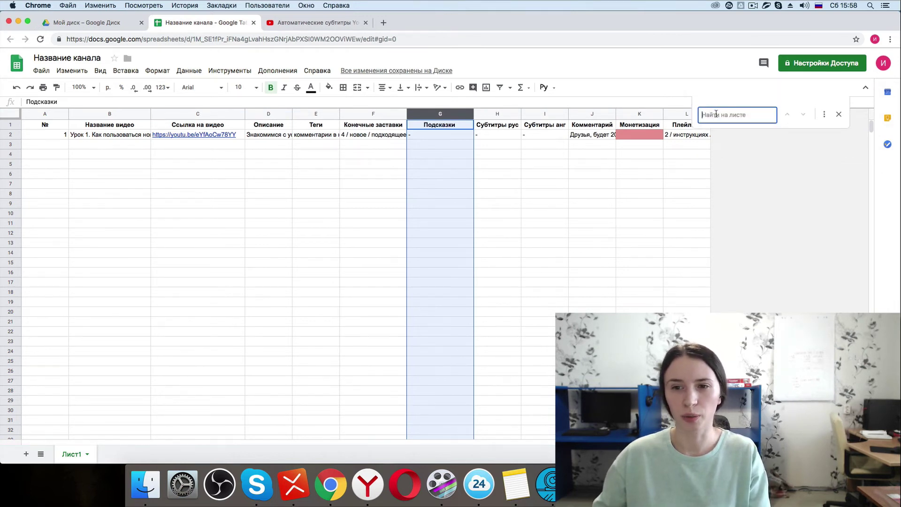
{"action": "key", "text": "super+v"}
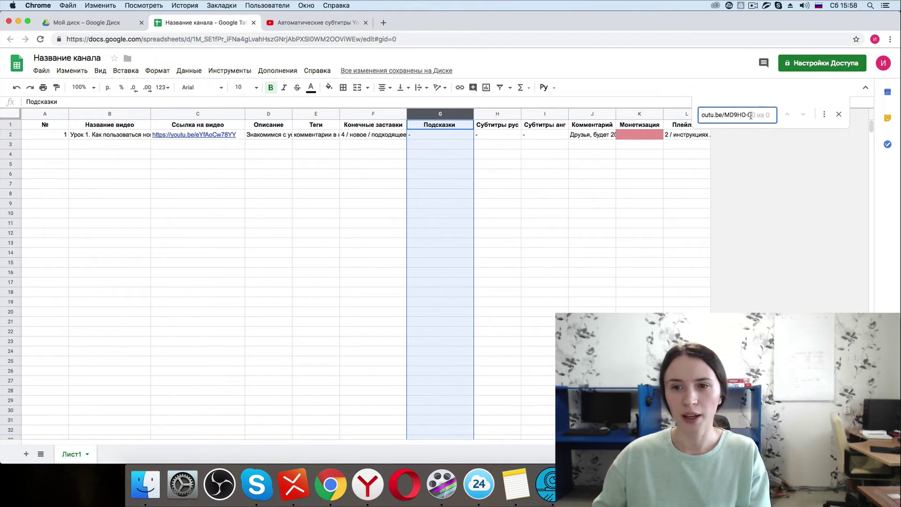
Copy the video link from C2, search the sheet for it in place of the previous link, and select the matching cell
{"action": "left_click", "coordinate": [188, 135]}
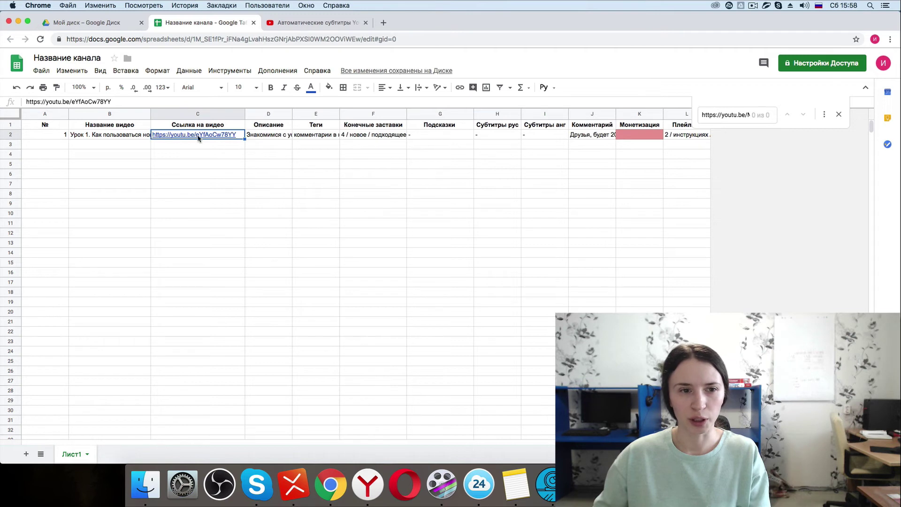
{"action": "mouse_move", "coordinate": [241, 137]}
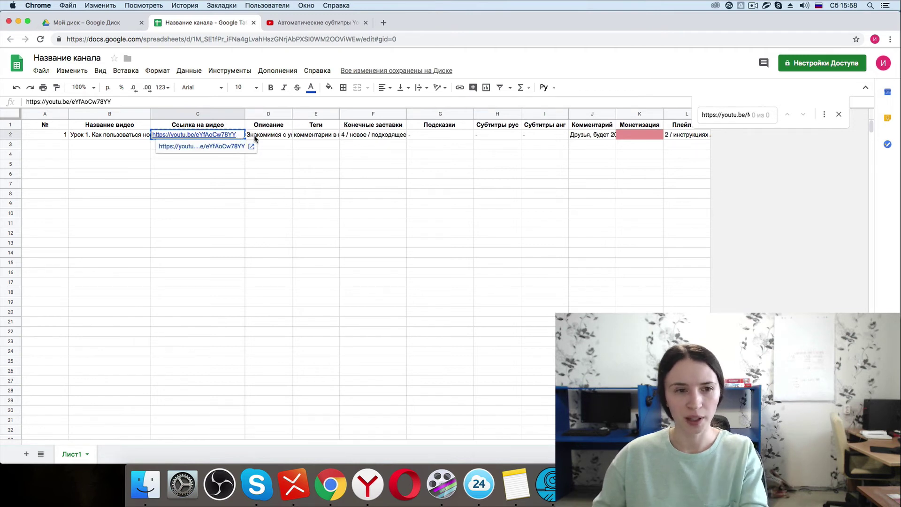
{"action": "left_click", "coordinate": [731, 114]}
{"action": "key", "text": "super+a"}
{"action": "key", "text": "super+v"}
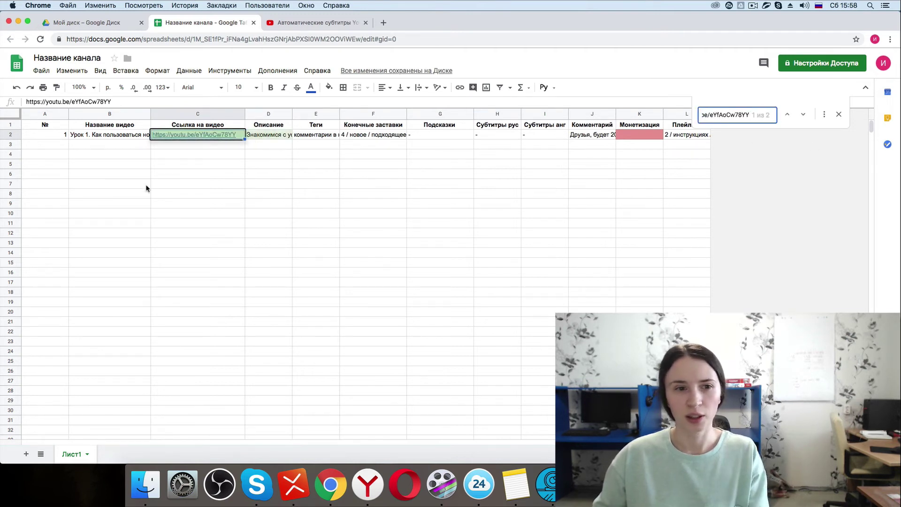
{"action": "left_click", "coordinate": [181, 138]}
Move the filled video row from row 2 far down the sheet to row 155 and return to the header
{"action": "left_click", "coordinate": [9, 137]}
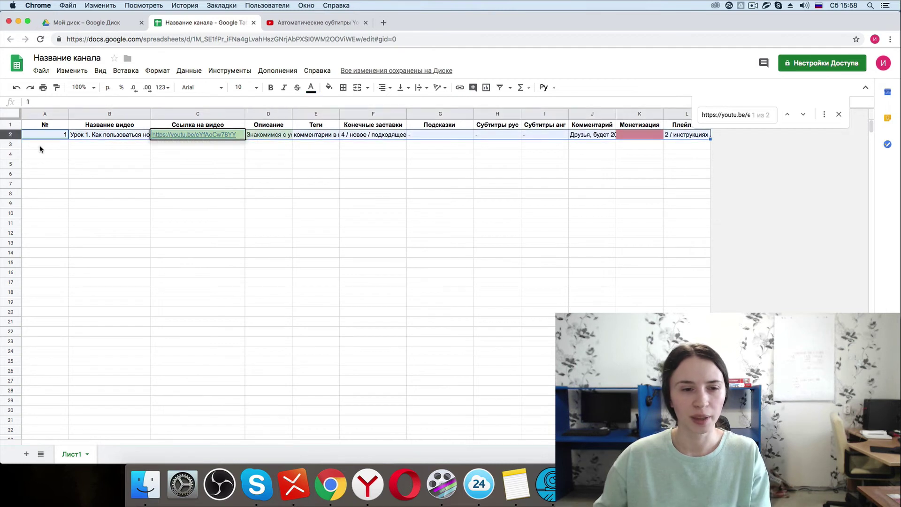
{"action": "left_click_drag", "start_coordinate": [10, 136], "coordinate": [10, 368]}
{"action": "scroll", "coordinate": [201, 294], "scroll_direction": "down", "scroll_amount": 5}
{"action": "scroll", "coordinate": [453, 159], "scroll_direction": "up", "scroll_amount": 20}
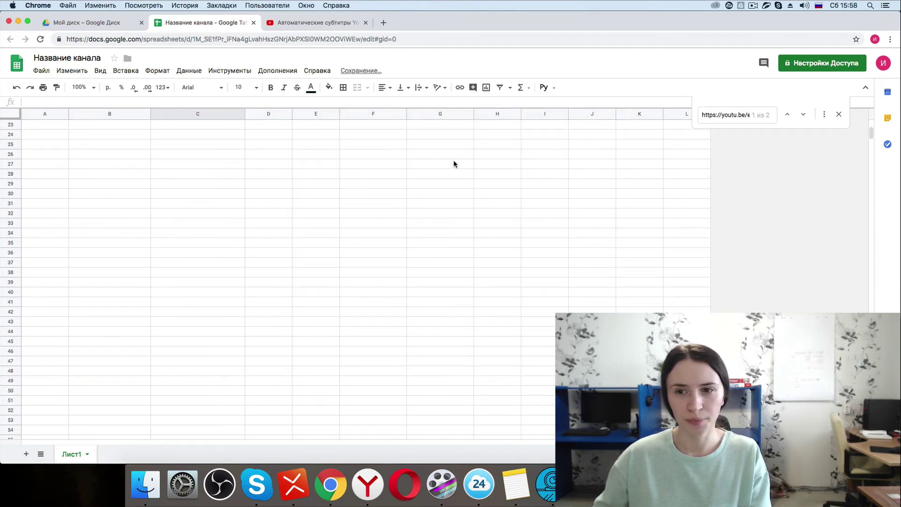
Search the sheet for the same video link again to locate the moved row, and close the search
{"action": "left_click", "coordinate": [747, 116]}
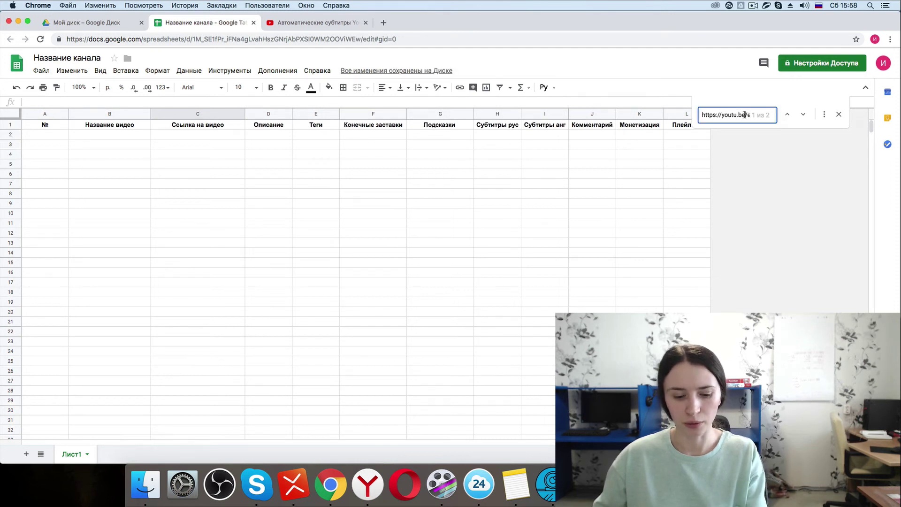
{"action": "left_click", "coordinate": [772, 183]}
{"action": "left_click", "coordinate": [838, 115]}
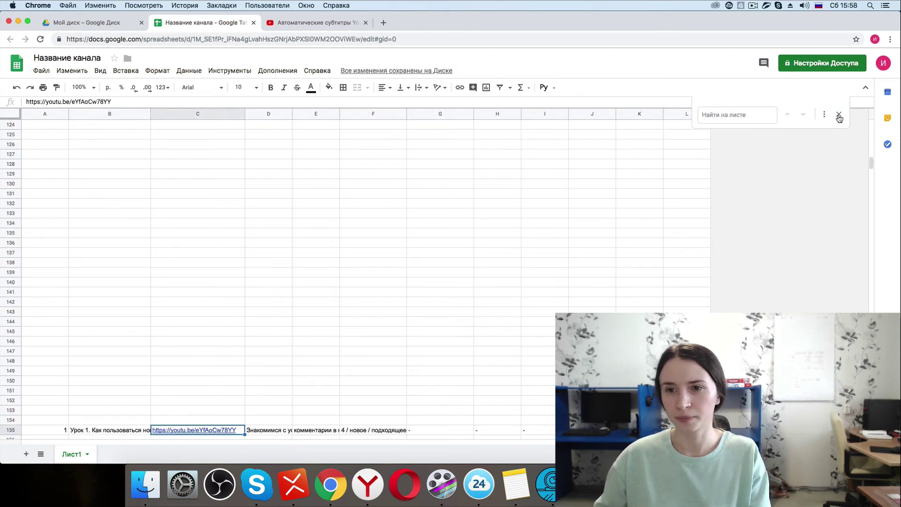
{"action": "scroll", "coordinate": [737, 164], "scroll_direction": "up", "scroll_amount": 1}
{"action": "scroll", "coordinate": [798, 159], "scroll_direction": "up", "scroll_amount": 20}
{"action": "left_click", "coordinate": [735, 187]}
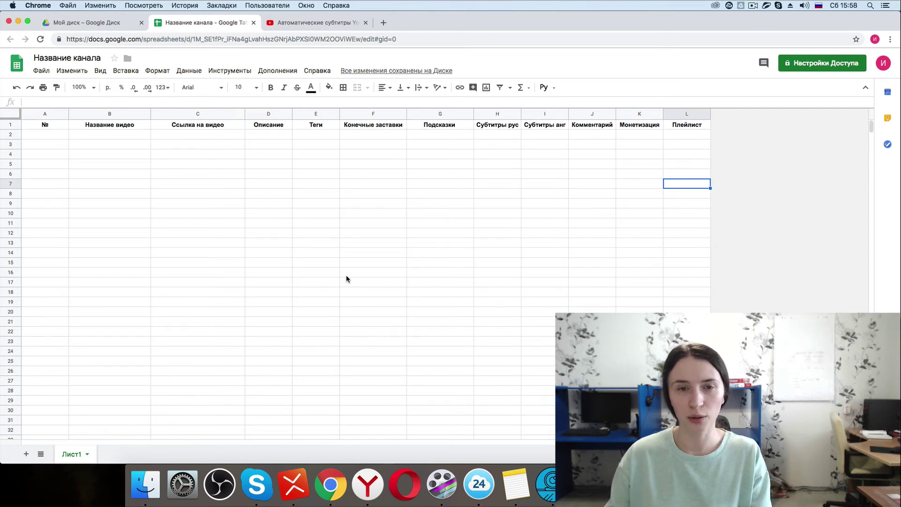
{"action": "key", "text": "cmd+f"}
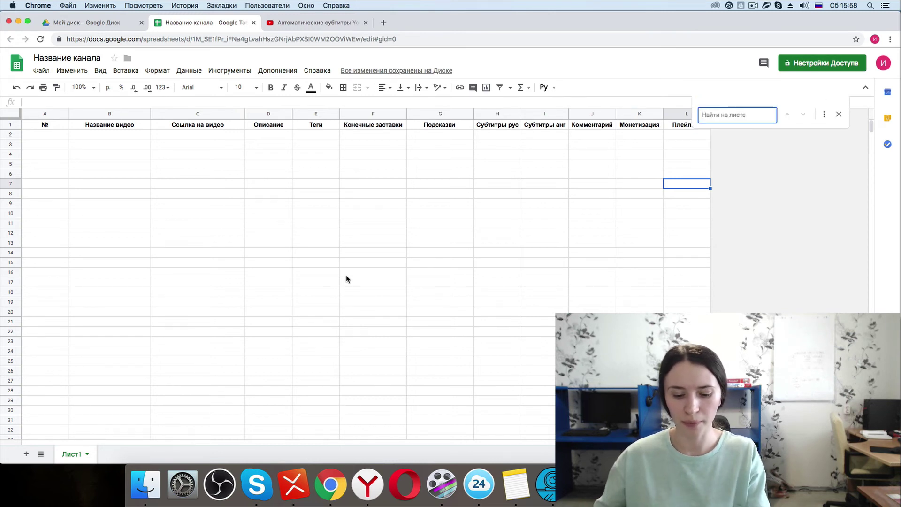
{"action": "type", "text": "https://youtu.be/eYfAoCw78YY"}
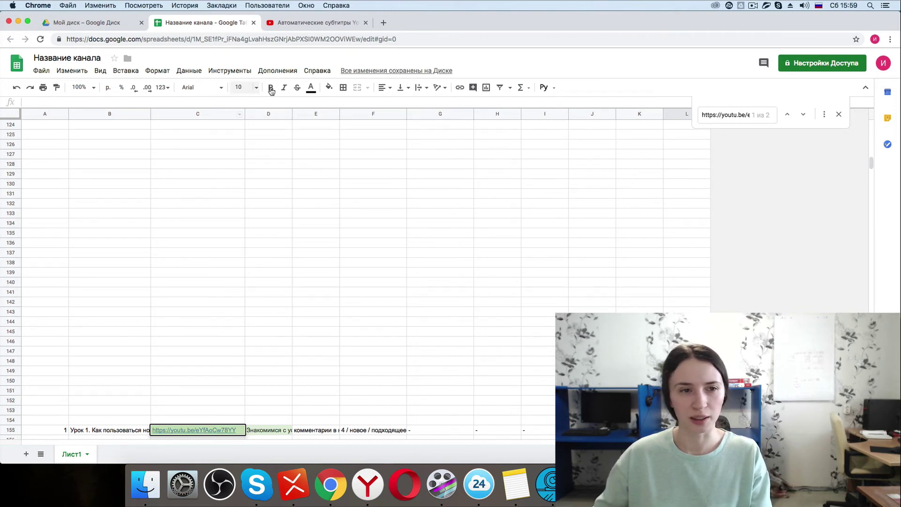
{"action": "scroll", "coordinate": [287, 415], "scroll_direction": "down", "scroll_amount": 1}
{"action": "left_click", "coordinate": [286, 419]}
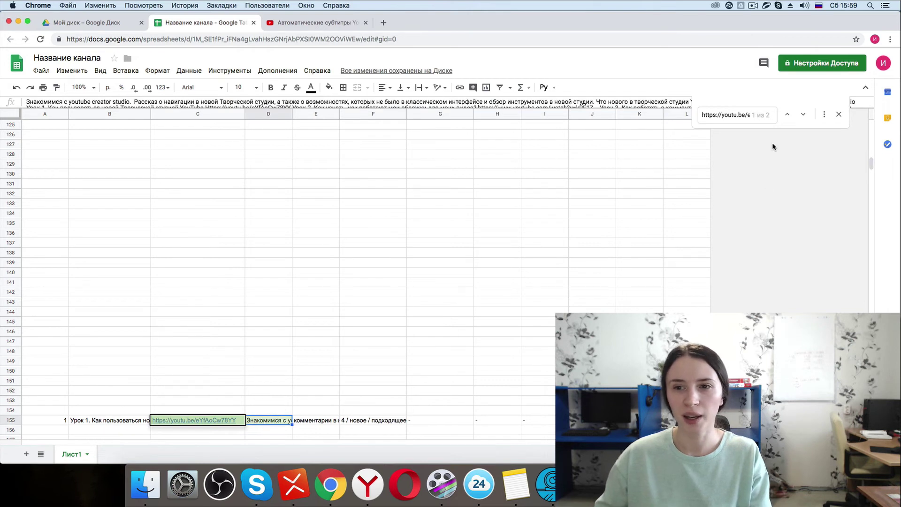
Replace the link in the sheet search with the video title text "урок 1"
{"action": "left_click", "coordinate": [734, 115]}
{"action": "triple_click", "coordinate": [733, 116]}
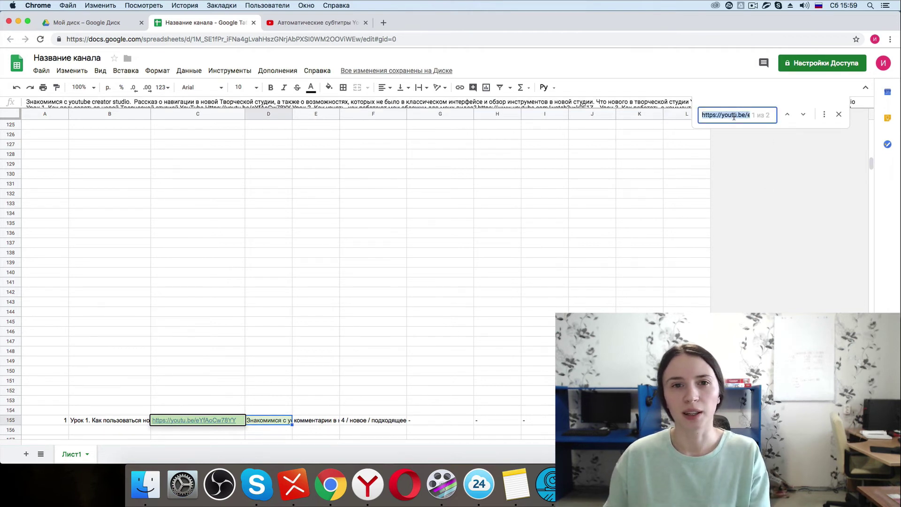
{"action": "type", "text": "урок й"}
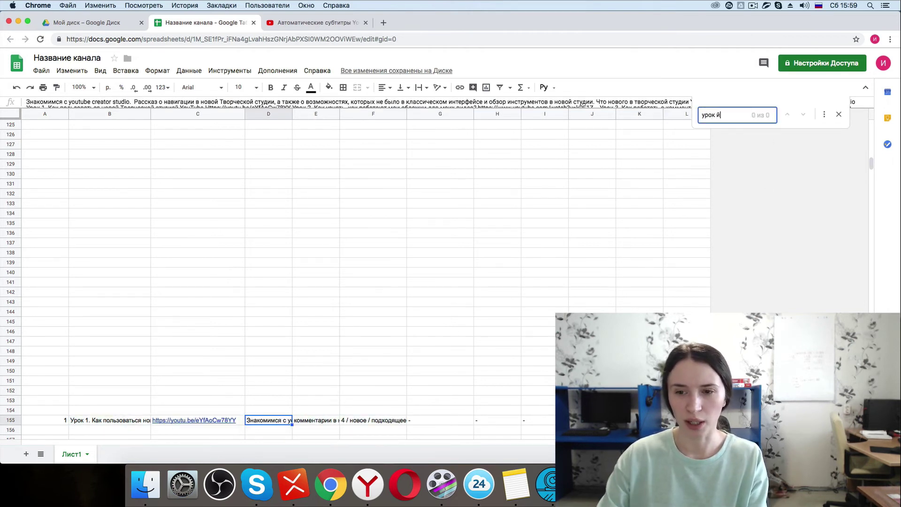
{"action": "key", "text": "BackSpace"}
{"action": "type", "text": "1"}
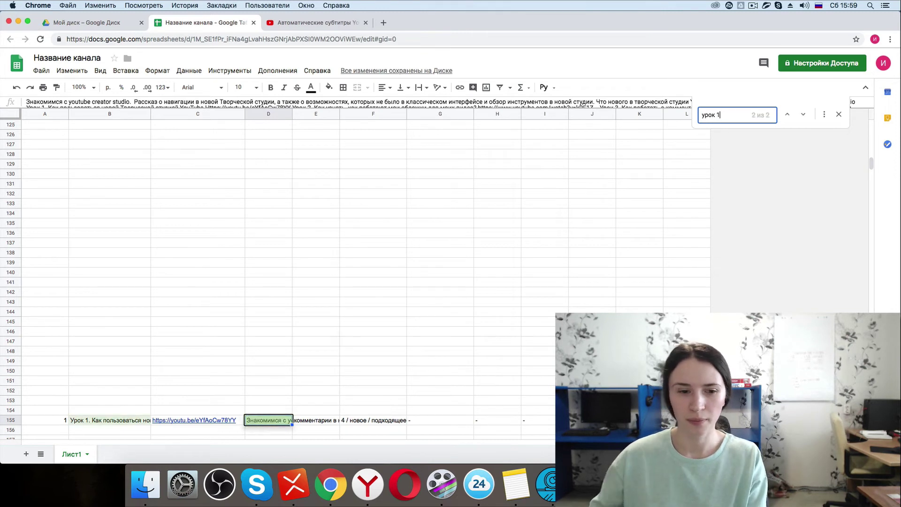
Select the video's title cell, repeat the "урок 1" search from the beginning of the sheet, and close the search
{"action": "left_click", "coordinate": [573, 229]}
{"action": "left_click", "coordinate": [101, 420]}
{"action": "left_click_drag", "start_coordinate": [873, 165], "coordinate": [870, 123]}
{"action": "left_click", "coordinate": [723, 116]}
{"action": "key", "text": "Return"}
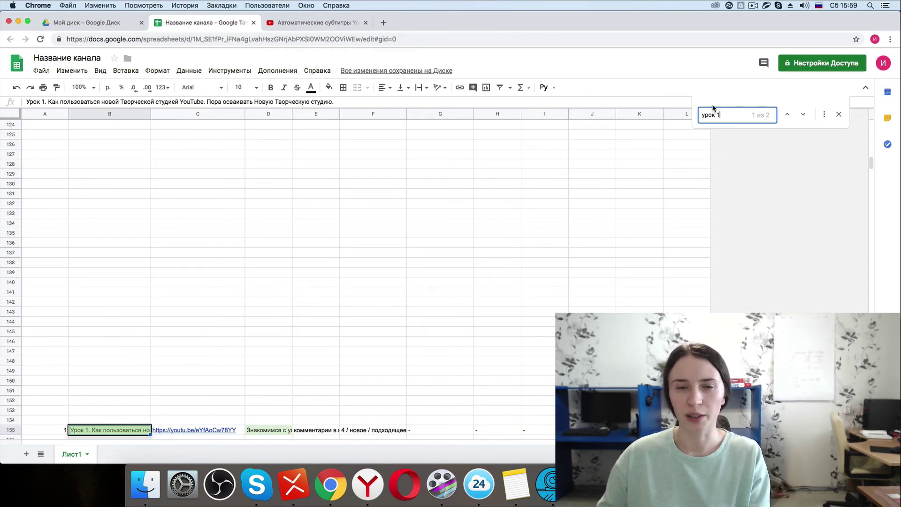
{"action": "key", "text": "super+a"}
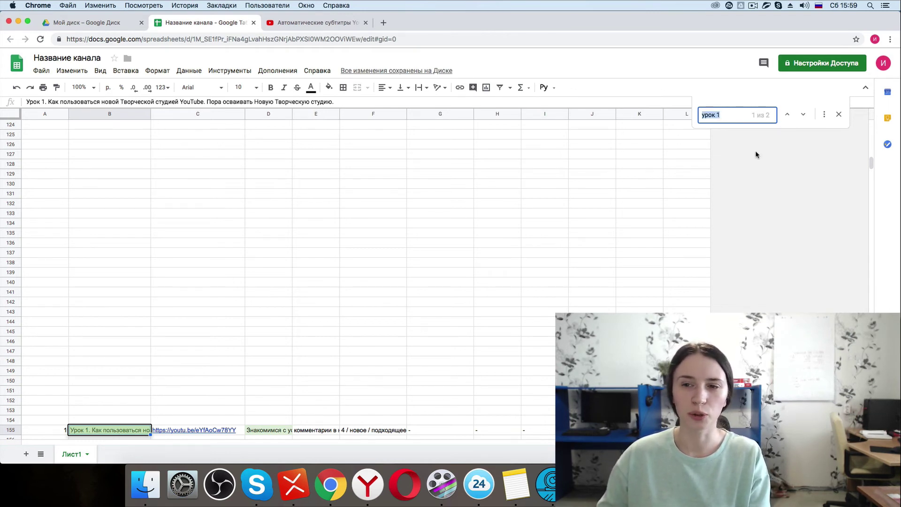
{"action": "left_click", "coordinate": [839, 114]}
Move the filled video row from row 155 back to row 2, directly under the header
{"action": "scroll", "coordinate": [546, 216], "scroll_direction": "up", "scroll_amount": 15}
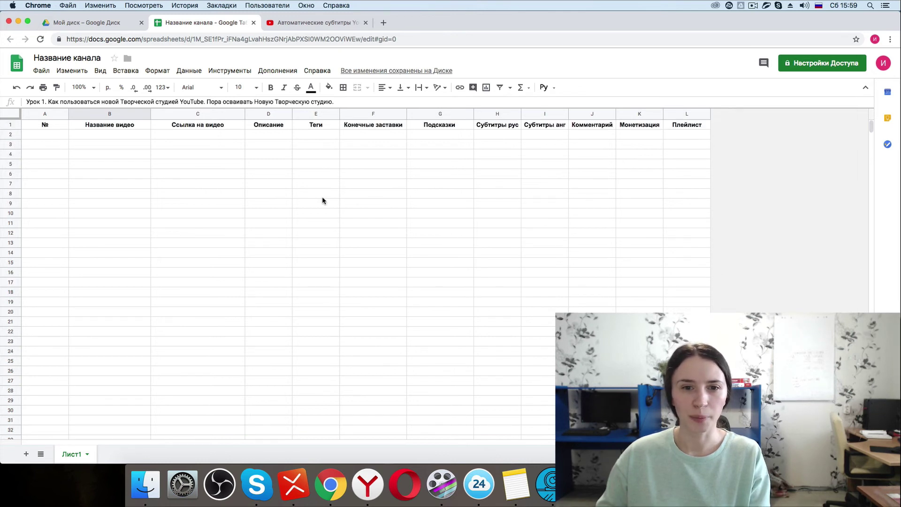
{"action": "scroll", "coordinate": [198, 287], "scroll_direction": "down", "scroll_amount": 20}
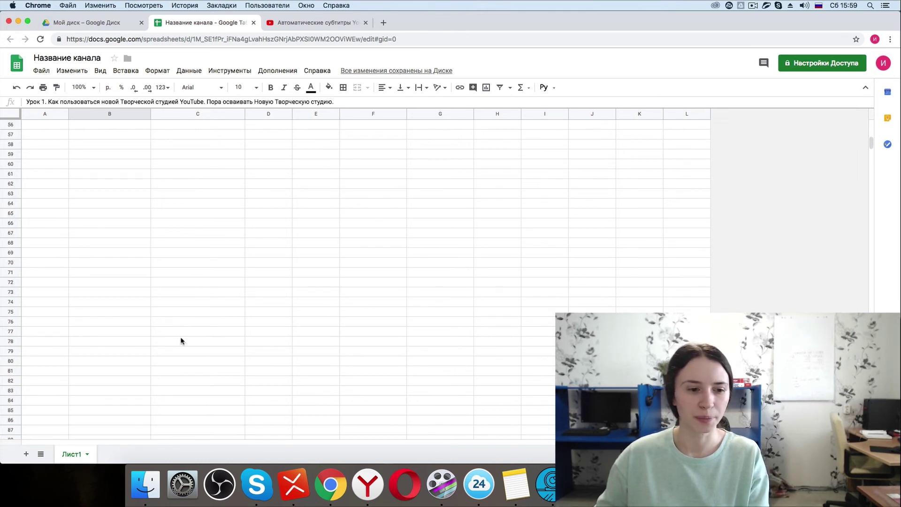
{"action": "left_click", "coordinate": [16, 341]}
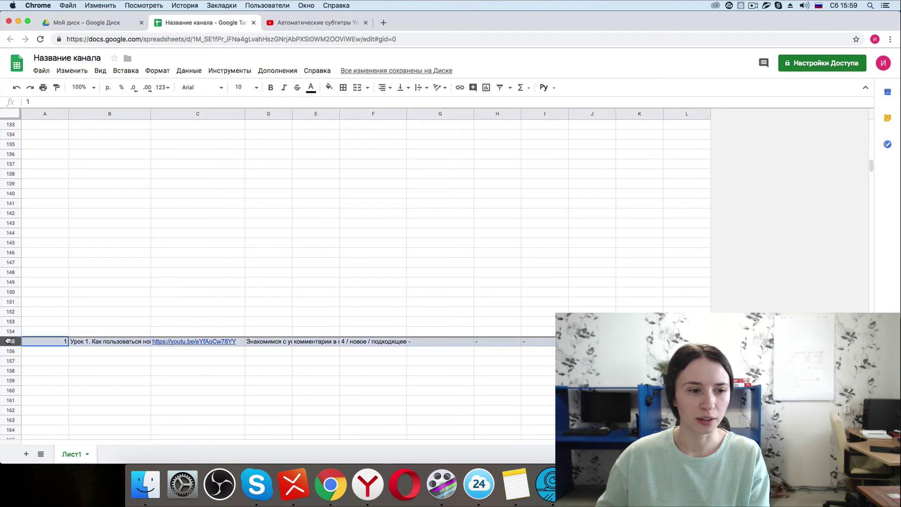
{"action": "left_click_drag", "start_coordinate": [16, 342], "coordinate": [22, 138]}
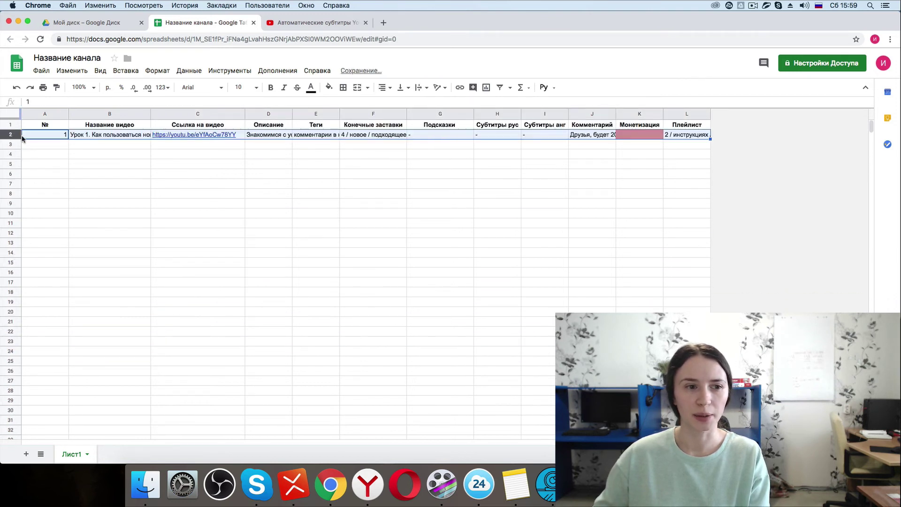
{"action": "left_click", "coordinate": [177, 189]}
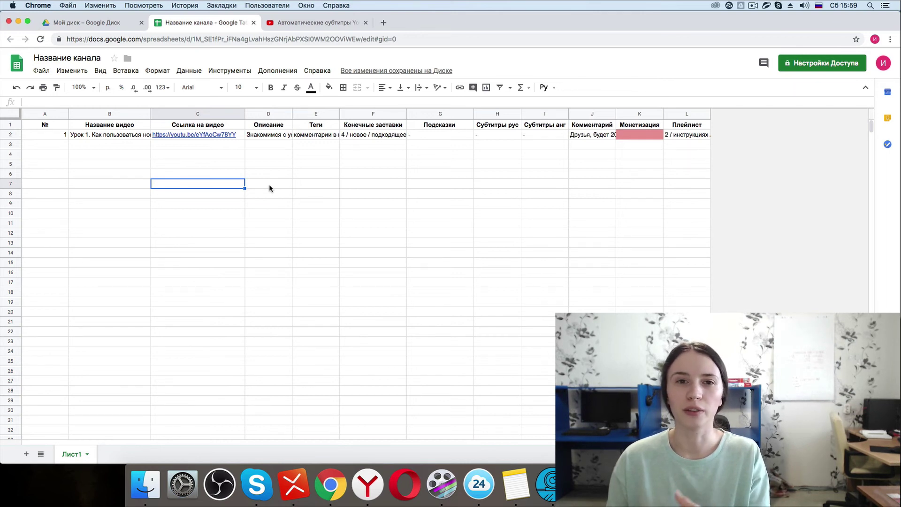
{"action": "left_click", "coordinate": [218, 113]}
{"action": "left_click", "coordinate": [218, 135]}
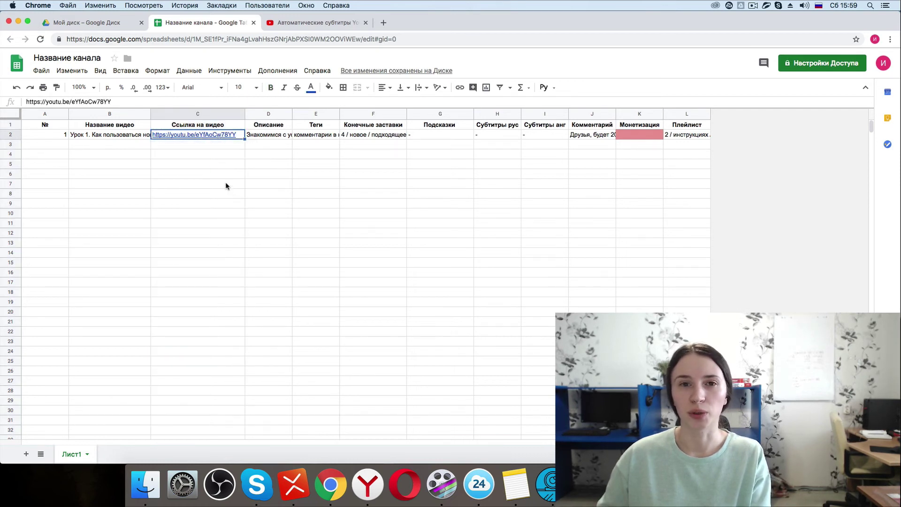
{"action": "left_click", "coordinate": [10, 135]}
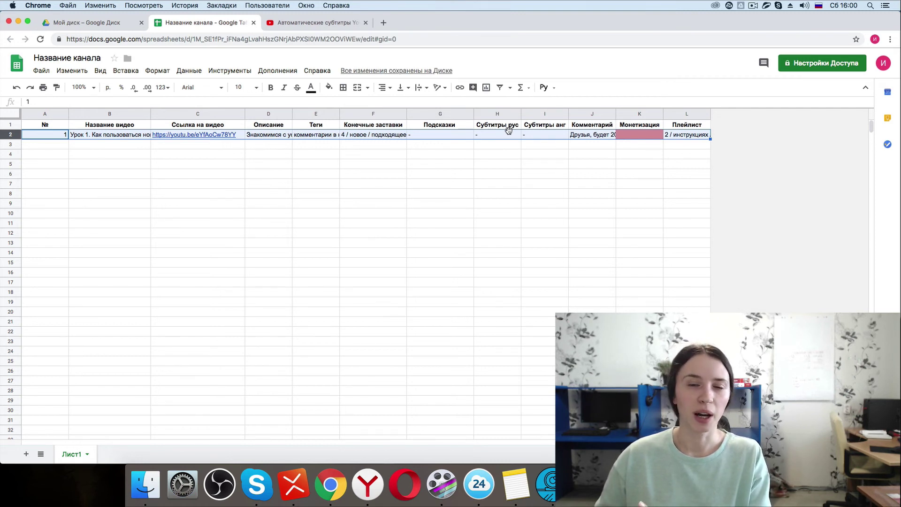
Insert a column between "Название видео" and "Ссылка на видео" and enter the header "Дата и время" in C1
{"action": "left_click", "coordinate": [125, 113]}
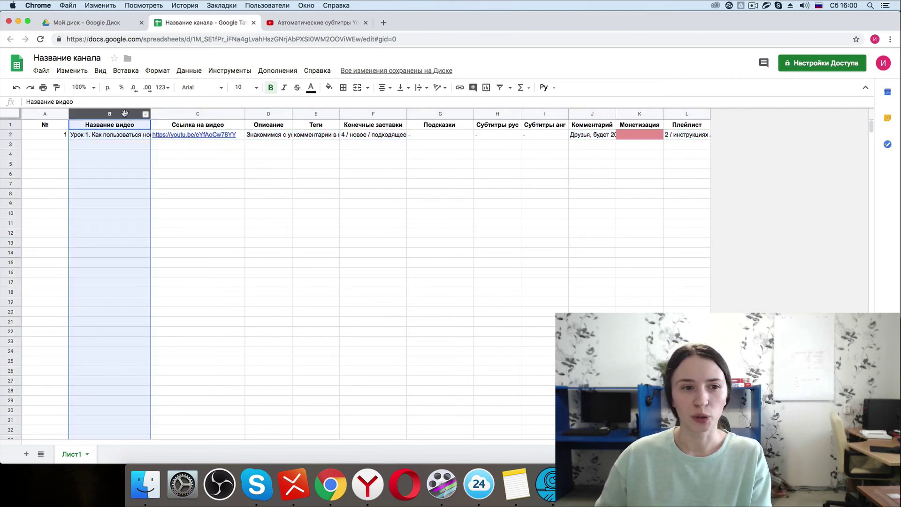
{"action": "right_click", "coordinate": [124, 113]}
{"action": "left_click", "coordinate": [199, 205]}
{"action": "left_click", "coordinate": [184, 128]}
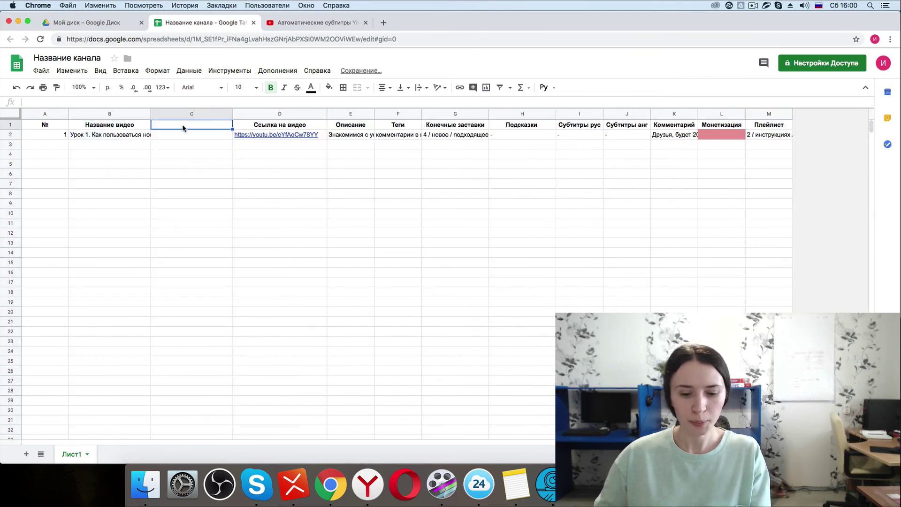
{"action": "type", "text": "Дата и "}
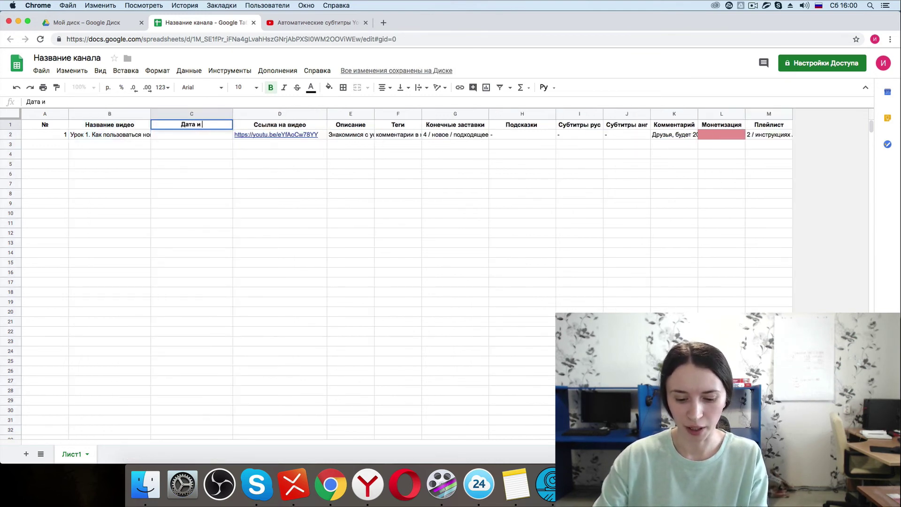
{"action": "type", "text": "время"}
{"action": "key", "text": "Return"}
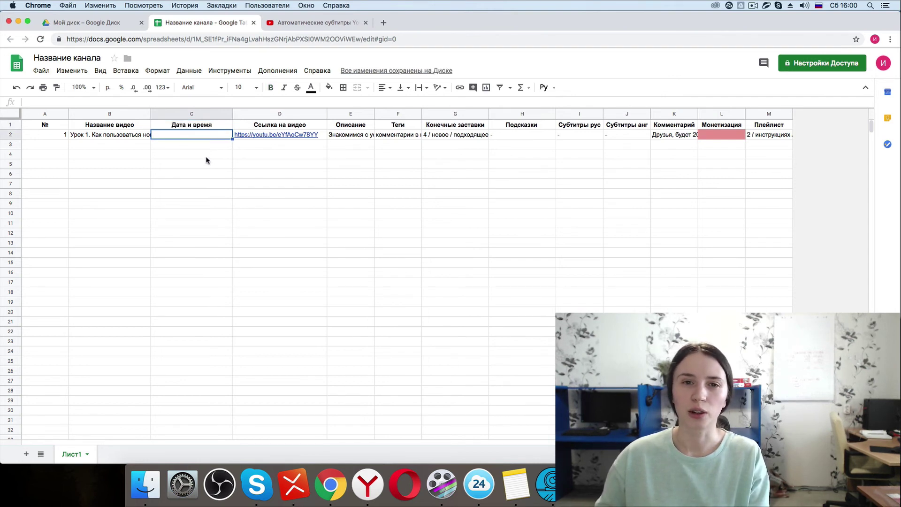
{"action": "left_click", "coordinate": [120, 136]}
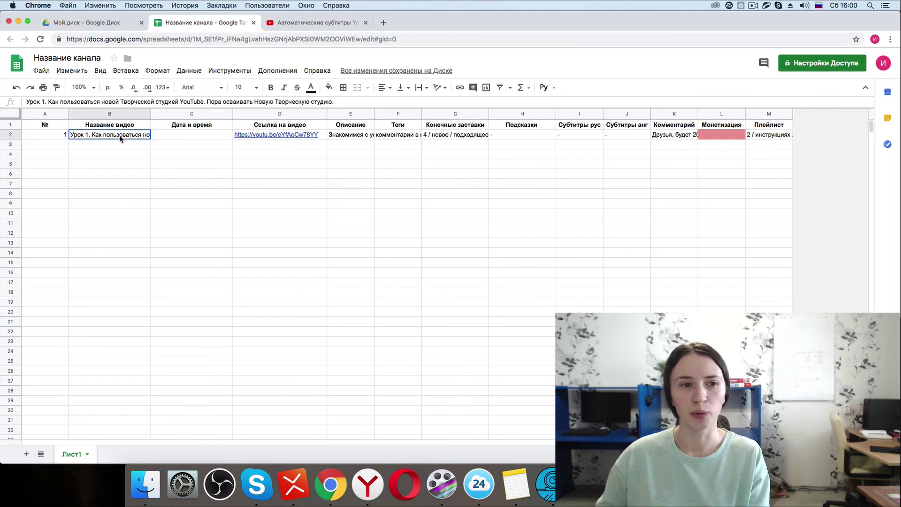
{"action": "left_click", "coordinate": [188, 146]}
{"action": "left_click", "coordinate": [189, 155]}
{"action": "left_click", "coordinate": [190, 165]}
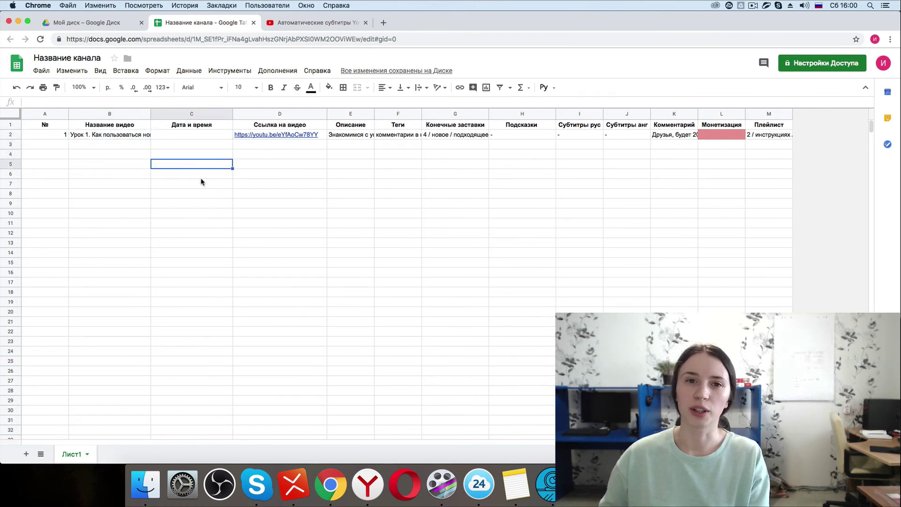